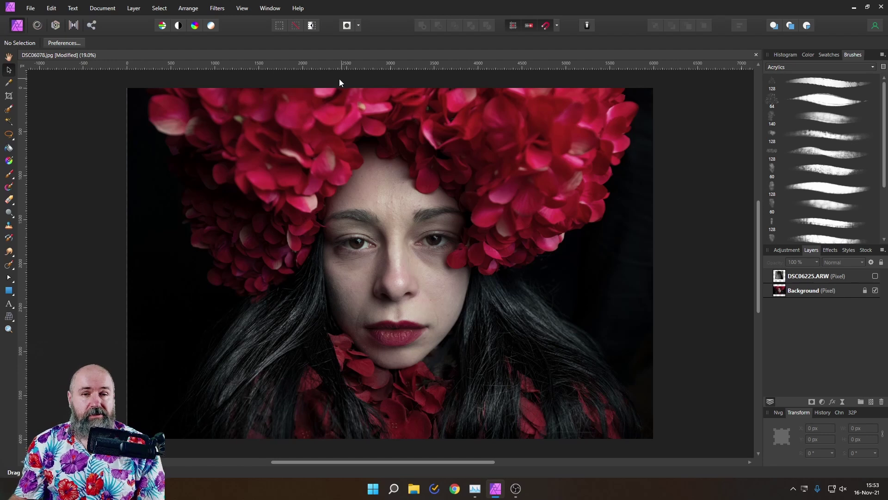
Step: Add a horizontal guide across the eyes at 1765 px down
left_click_drag(320, 64, 377, 243)
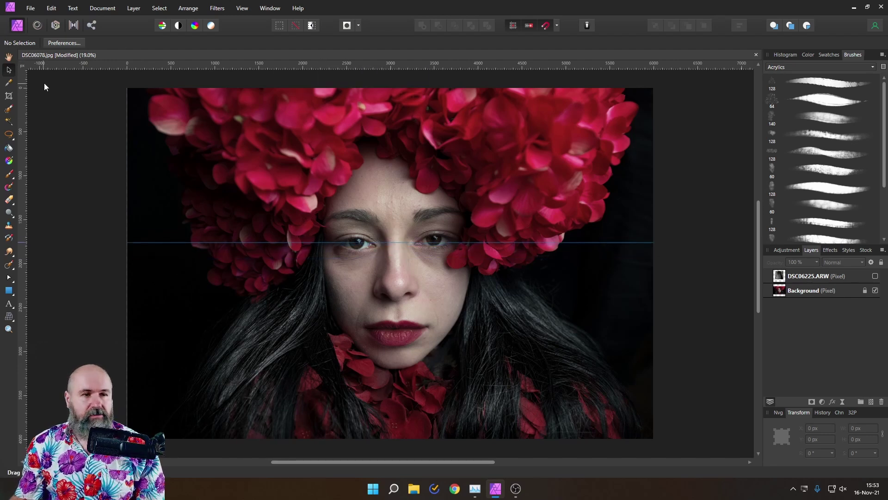
Step: Rotate the portrait about -1.9° to level the eyes, then crop it to 5805 × 3773 px
left_click(783, 297)
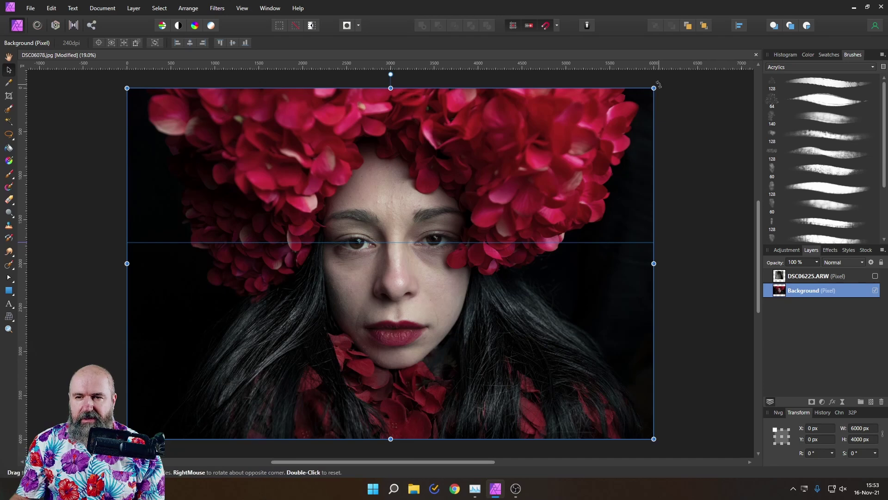
left_click_drag(659, 84, 664, 94)
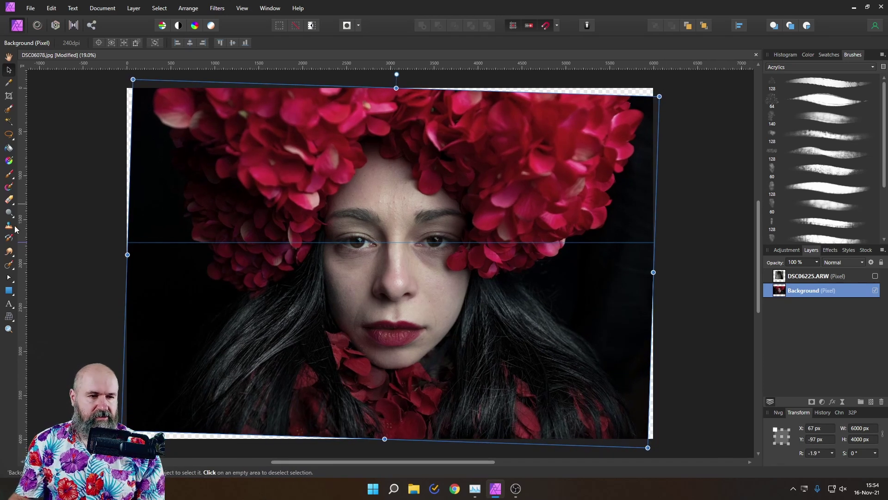
left_click(9, 96)
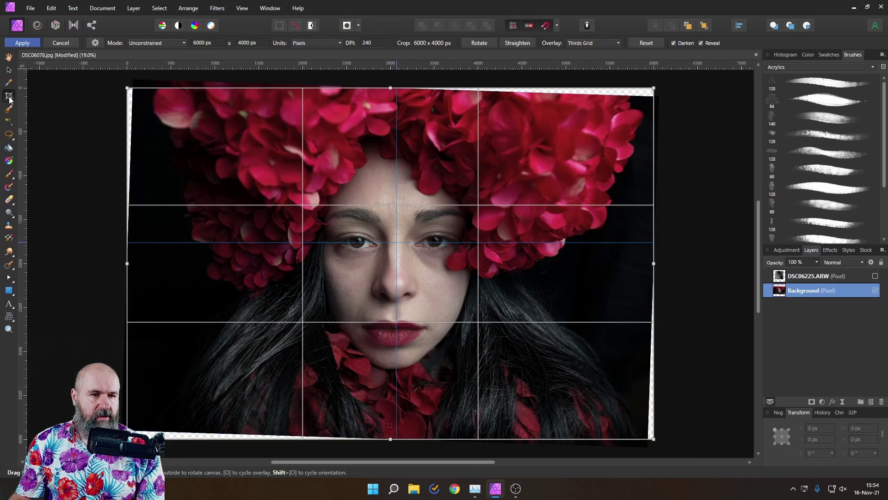
left_click_drag(131, 88, 136, 98)
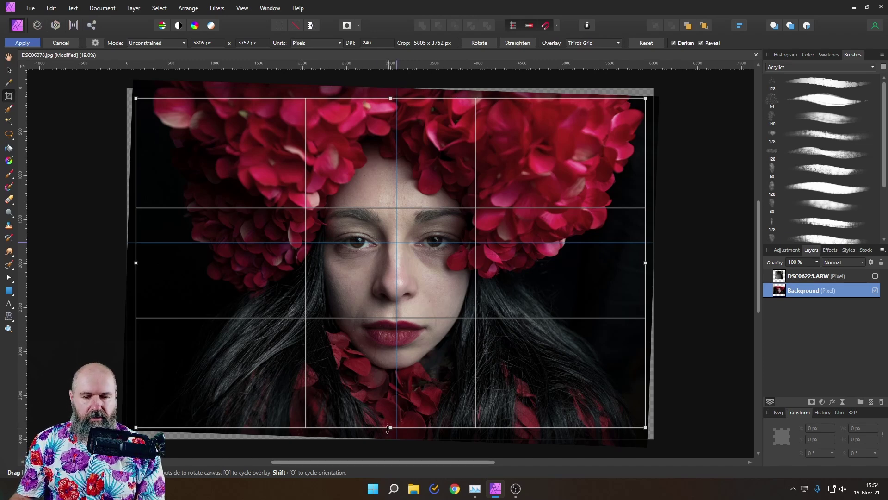
left_click_drag(391, 428, 393, 429)
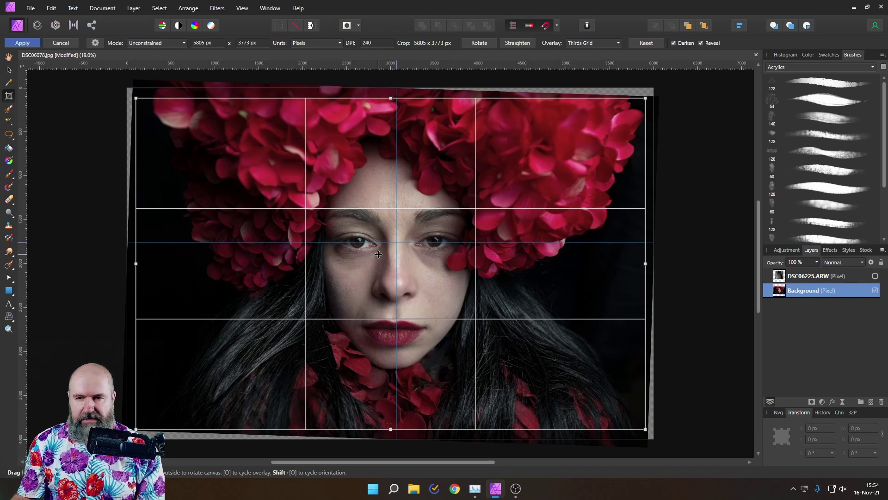
key("h")
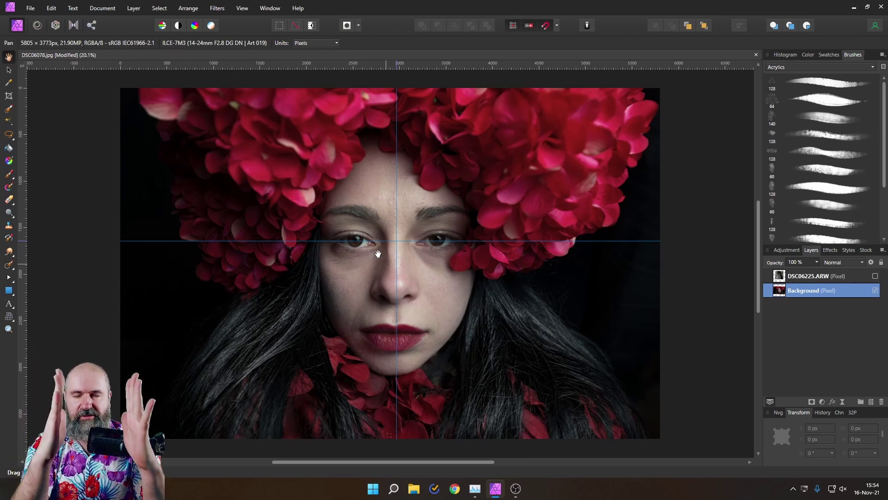
Step: Copy a rectangular selection of hair strands from DSC06225.ARW onto its own layer
key("v")
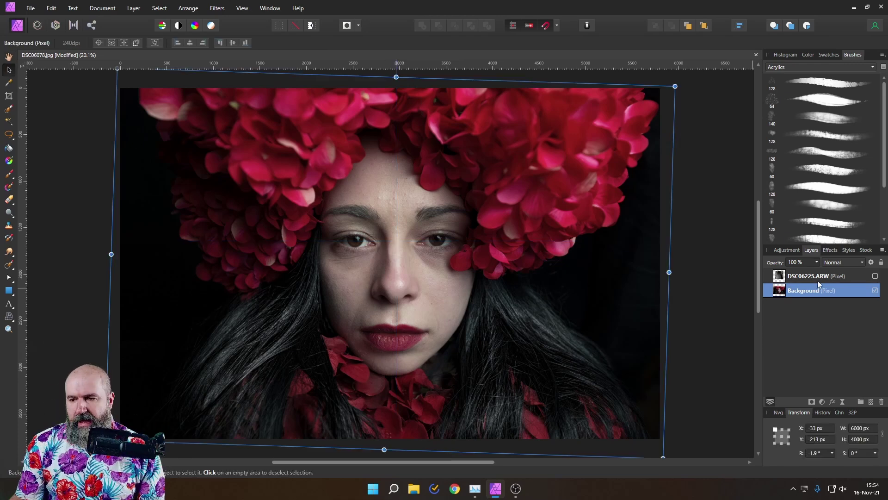
left_click(875, 276)
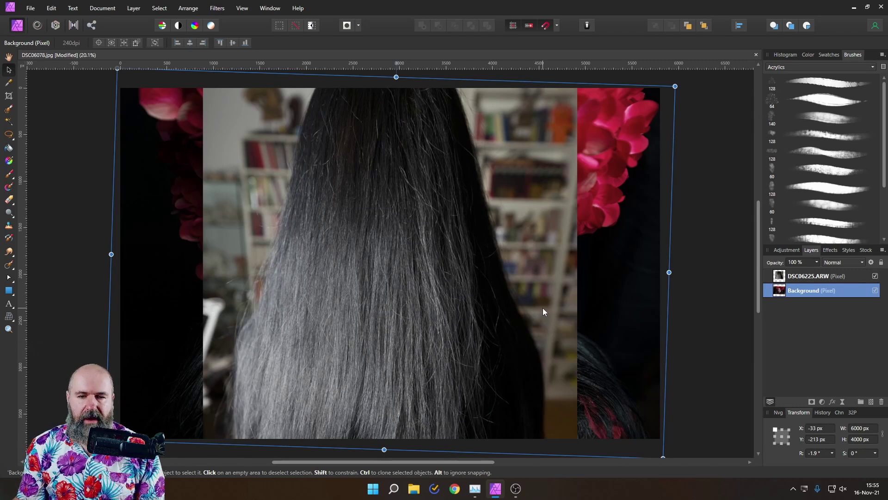
key("ctrl+z")
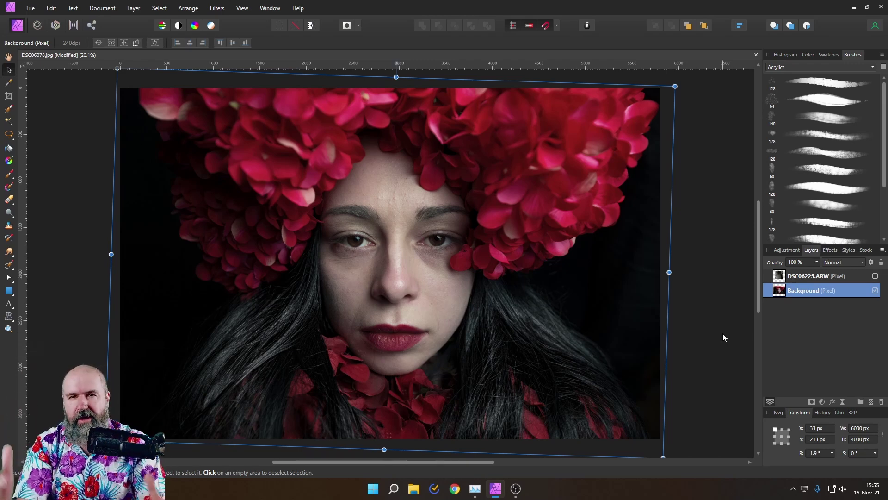
left_click(875, 275)
left_click(805, 276)
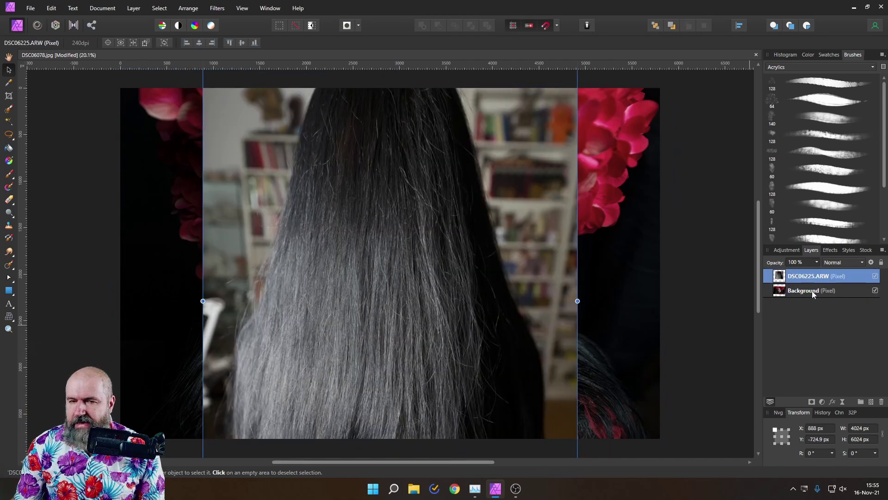
left_click(9, 134)
left_click(56, 136)
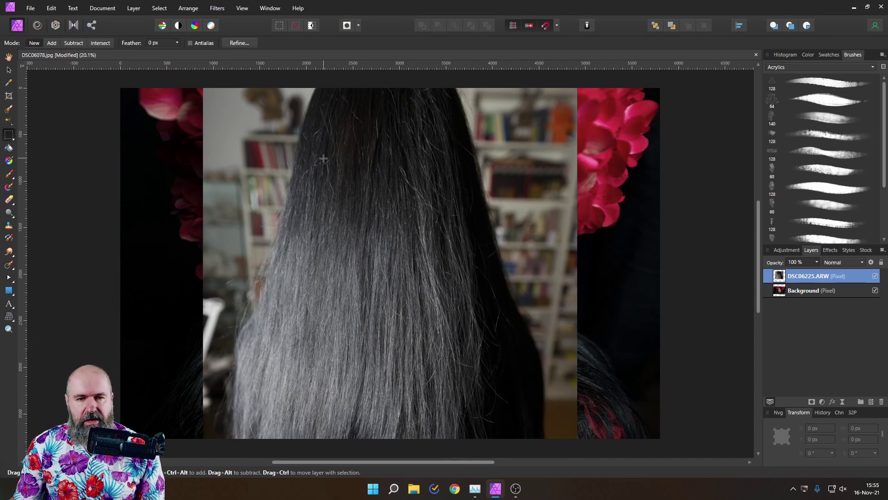
left_click_drag(322, 158, 465, 407)
key("ctrl+j")
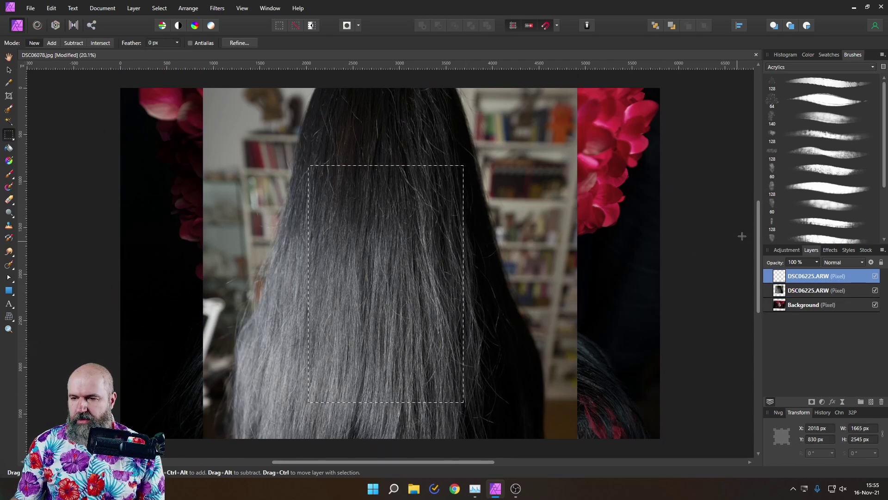
Step: Delete the full hair photo, move the hair patch right off the face, and hide it
left_click(814, 290)
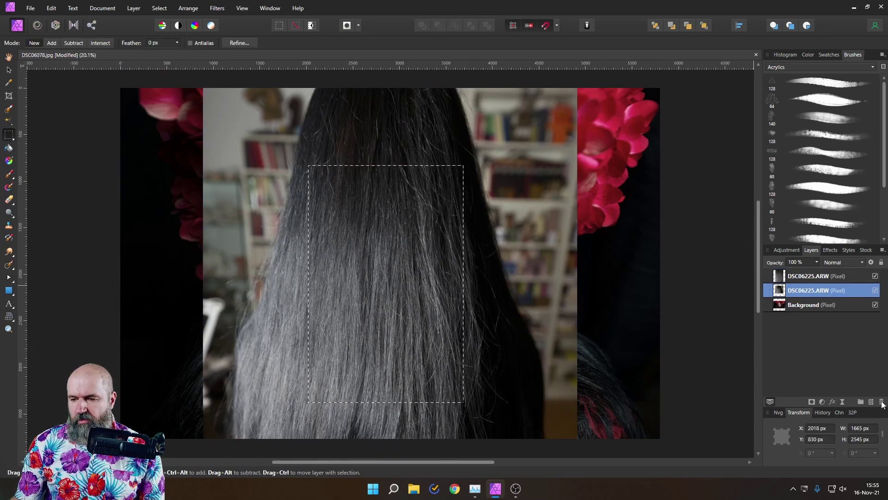
left_click(882, 401)
key("ctrl+d")
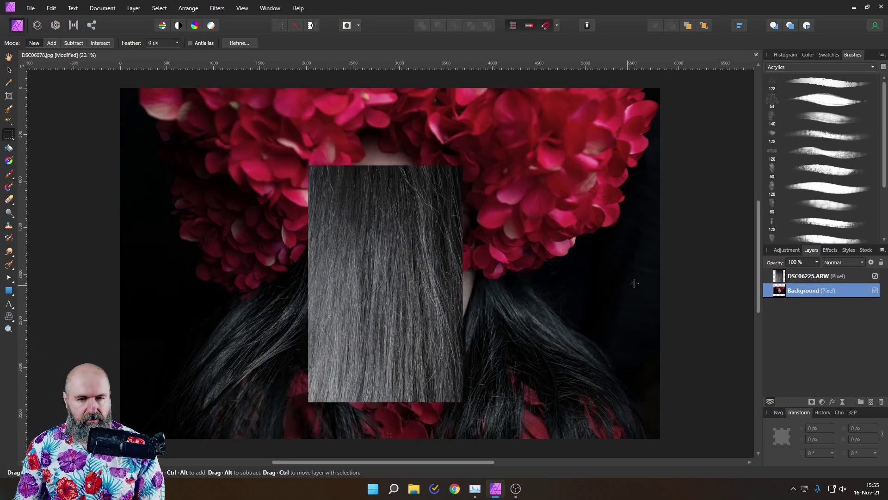
left_click(9, 70)
left_click(368, 213)
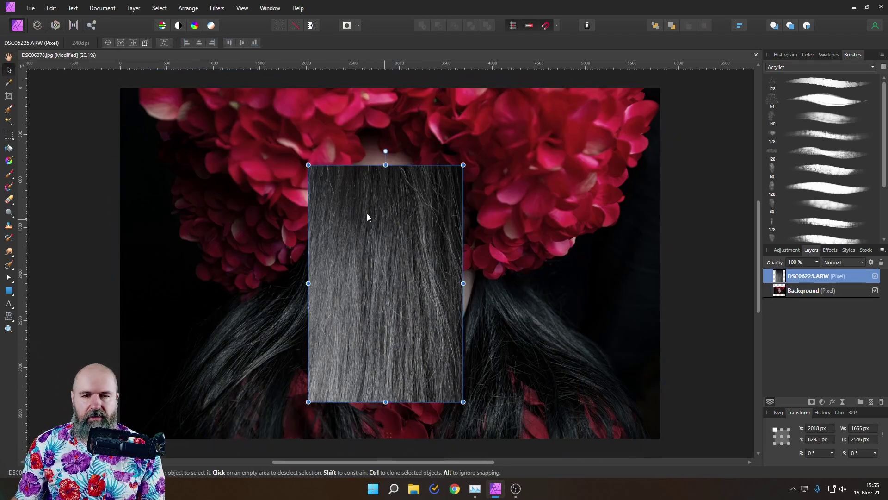
left_click_drag(368, 213, 445, 217)
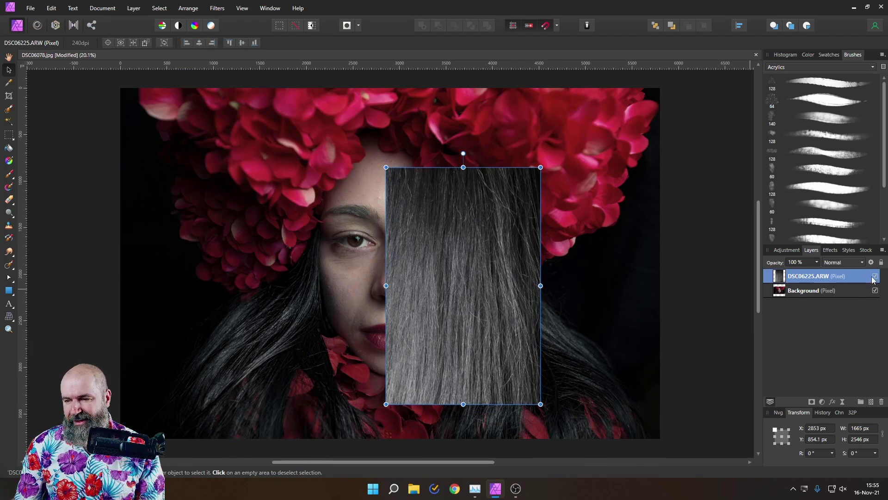
left_click(875, 276)
Step: Select the portrait layer and restore the earlier face-outline selection
left_click(780, 291)
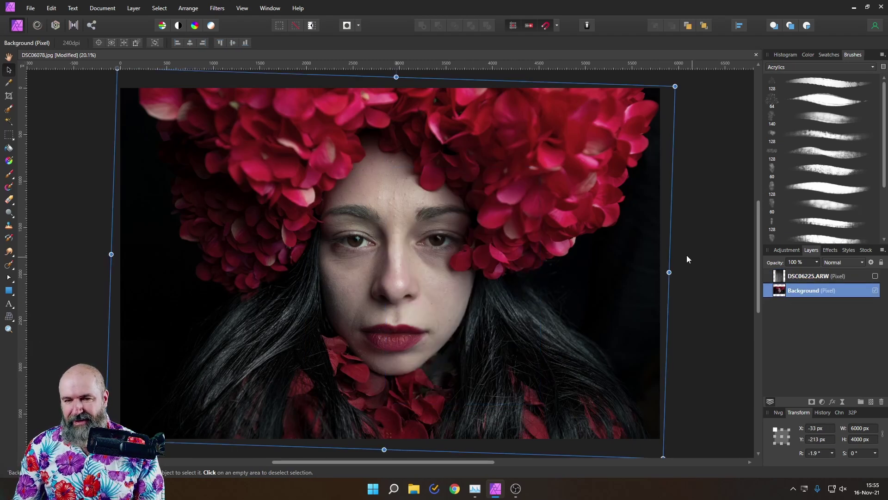
key("ctrl+shift+d")
key("w")
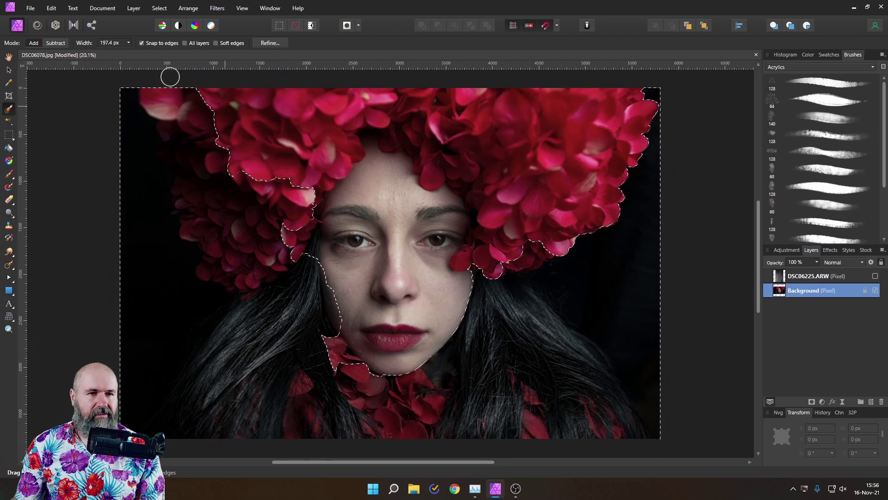
Step: Extend the selection over the flowers, refine its edges, and use it to mask the Background portrait
mouse_move(192, 102)
left_mouse_down()
mouse_move(221, 105)
mouse_move(156, 94)
mouse_move(221, 169)
mouse_move(231, 156)
mouse_move(206, 216)
mouse_move(216, 178)
mouse_move(207, 140)
mouse_move(188, 190)
mouse_move(192, 125)
mouse_move(183, 139)
mouse_move(192, 226)
mouse_move(229, 263)
mouse_move(204, 270)
mouse_move(236, 253)
mouse_move(244, 266)
mouse_move(317, 232)
mouse_move(347, 246)
mouse_move(353, 240)
mouse_move(337, 272)
mouse_move(348, 357)
mouse_move(350, 307)
mouse_move(291, 303)
mouse_move(245, 338)
mouse_move(224, 405)
mouse_move(232, 416)
mouse_move(228, 352)
mouse_move(262, 370)
mouse_move(263, 413)
mouse_move(298, 428)
mouse_move(355, 391)
mouse_move(403, 409)
mouse_move(460, 356)
mouse_move(537, 384)
mouse_move(569, 415)
mouse_move(605, 428)
mouse_move(606, 392)
mouse_move(470, 283)
mouse_move(514, 328)
mouse_move(556, 344)
mouse_move(493, 287)
left_mouse_up()
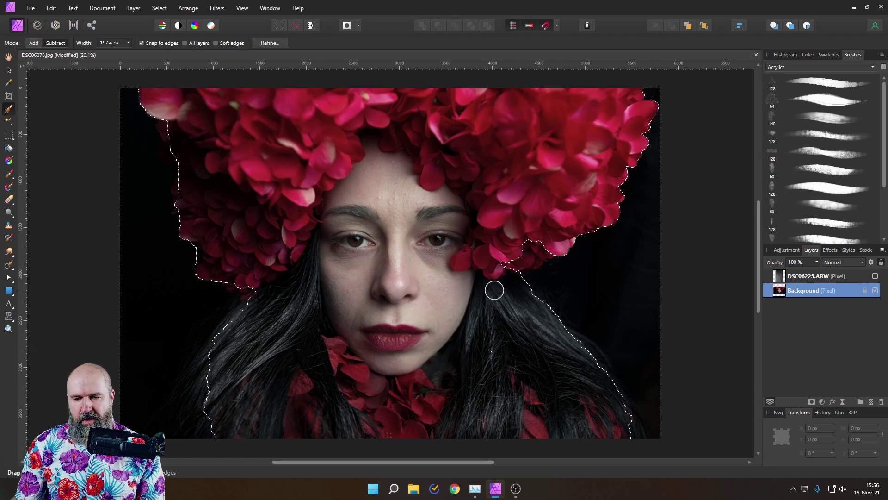
key("ctrl+alt+r")
left_click(677, 432)
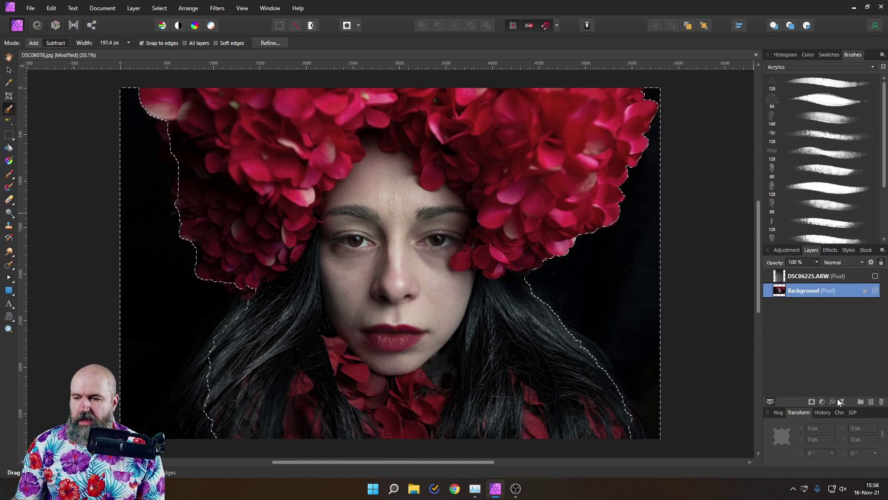
left_click(813, 401)
Step: Move the mask above Background into its own layer and group it
left_click_drag(795, 308, 782, 290)
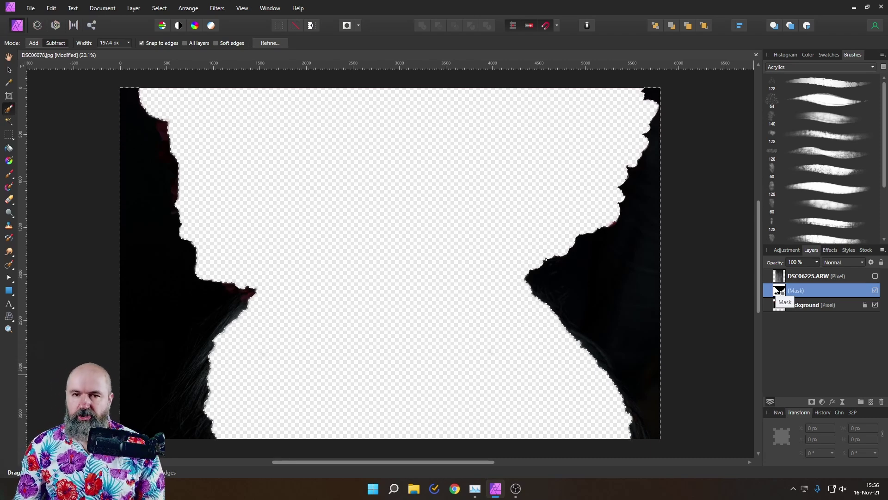
key("ctrl+g")
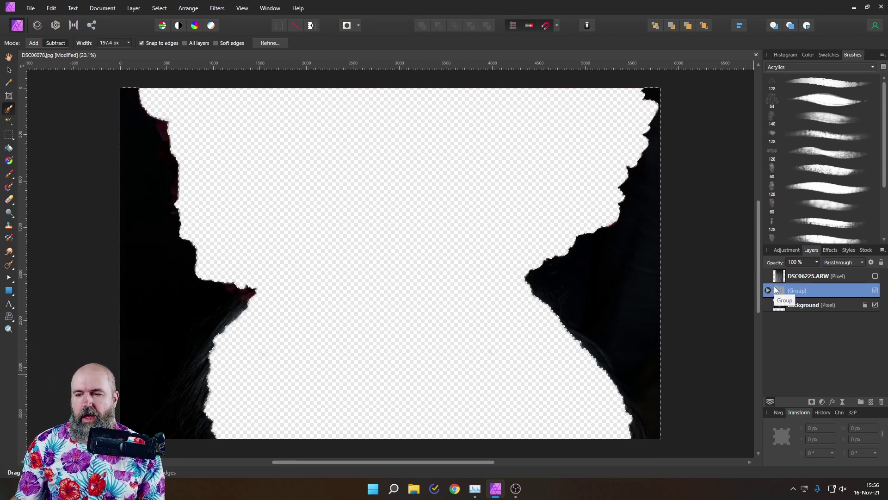
left_click(769, 290)
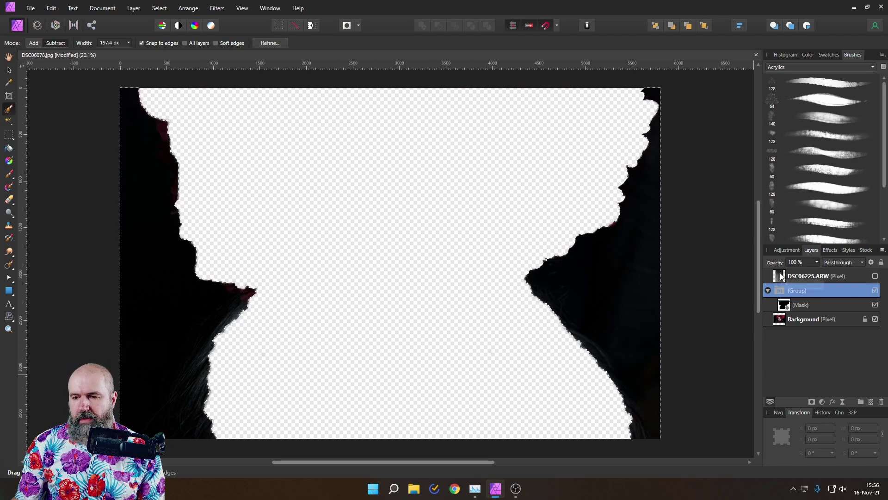
Step: Place the hair patch in the group under the mask and move it to X 372, Y 1227 px
left_click(876, 277)
left_click(810, 276)
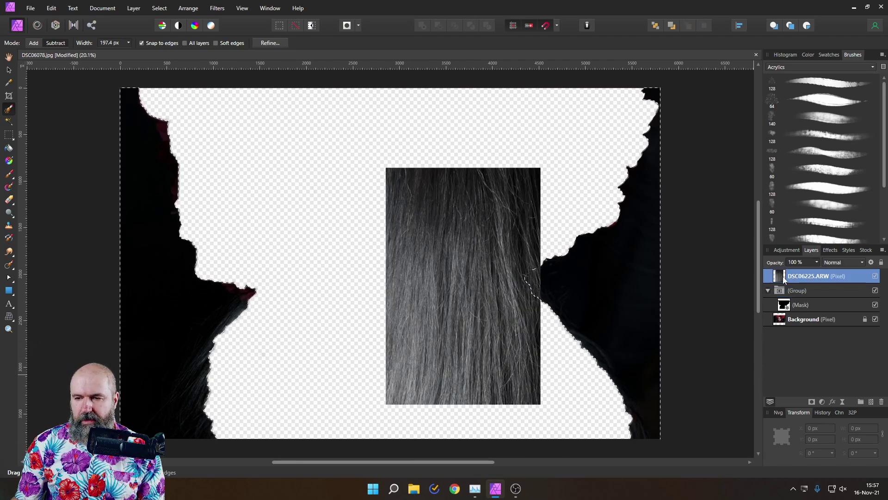
left_click_drag(785, 295, 787, 308)
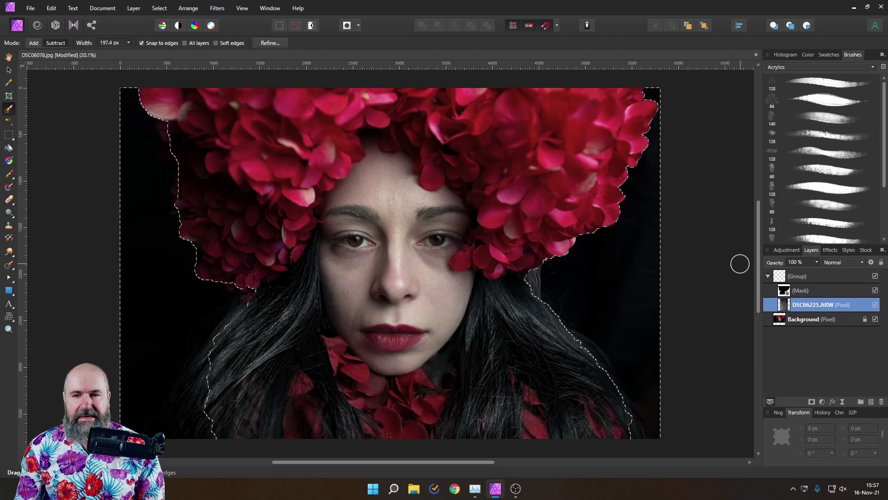
key("ctrl+d")
key("v")
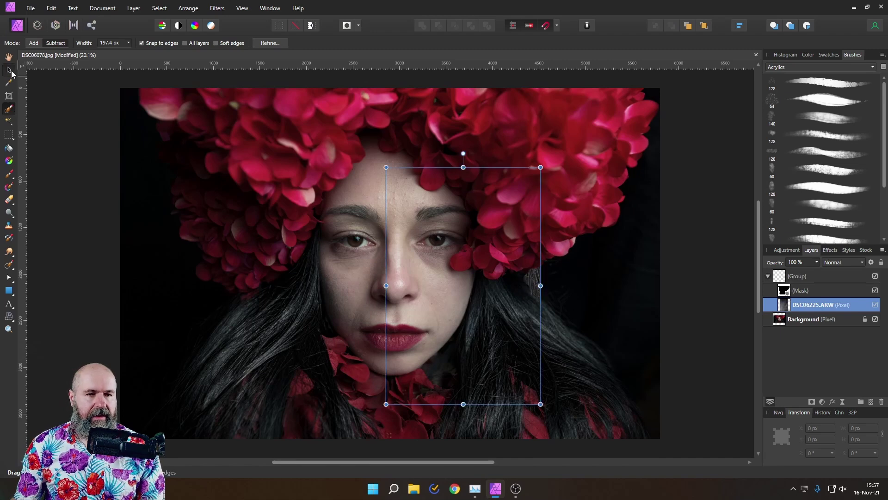
left_click_drag(476, 282, 251, 315)
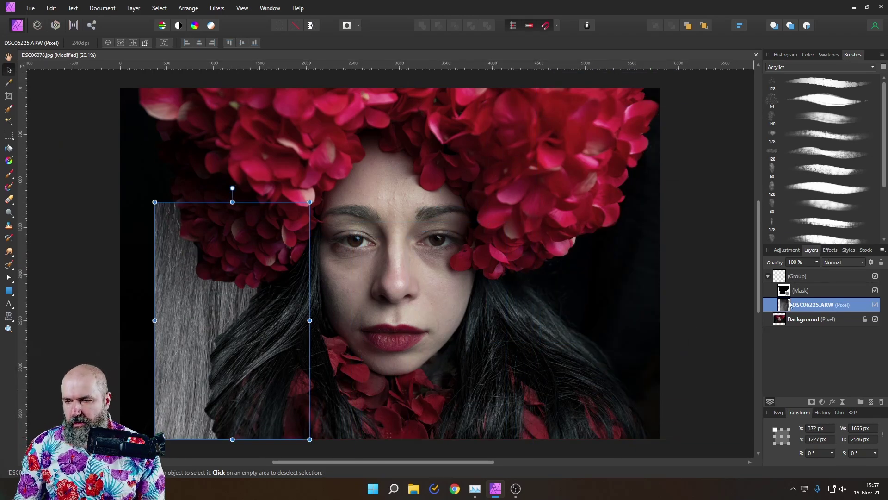
Step: Add a Brightness / Contrast adjustment with 85% contrast and -14% brightness
left_click(822, 401)
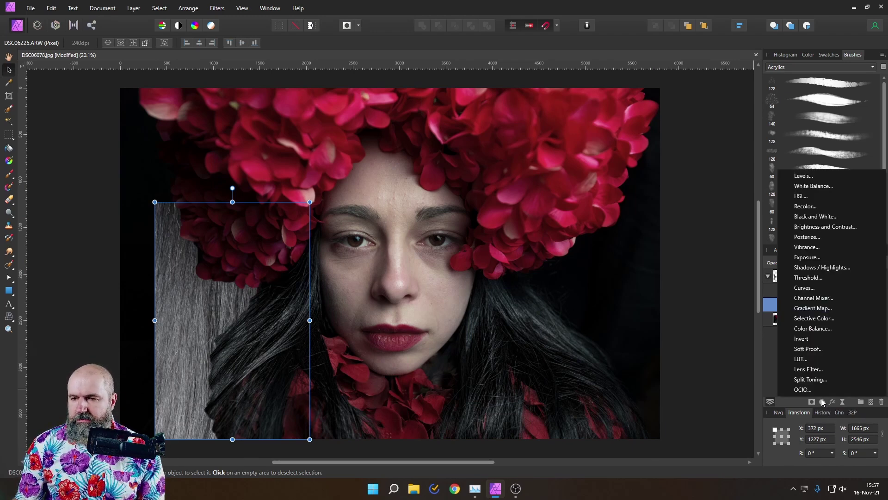
left_click(827, 227)
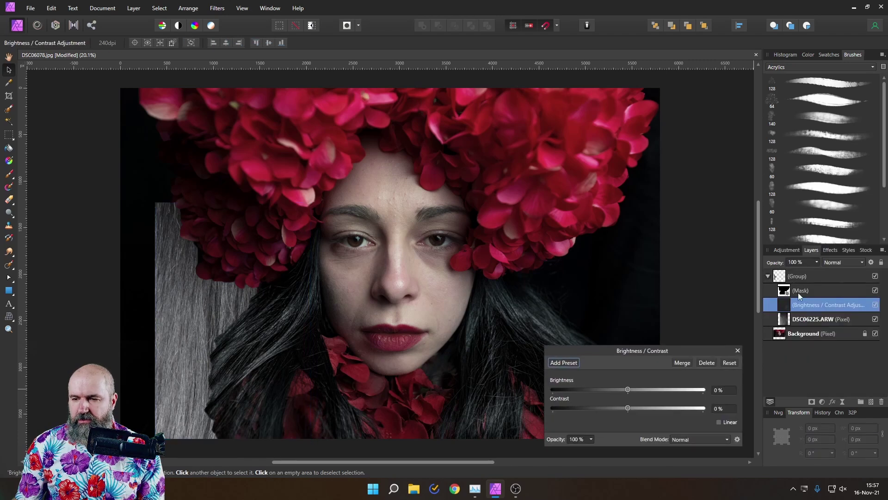
left_click_drag(641, 350, 585, 256)
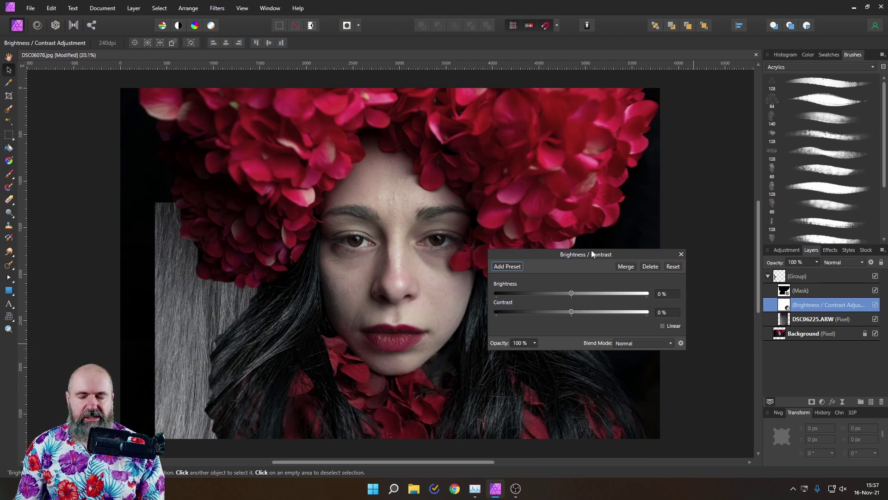
left_click_drag(572, 312, 636, 313)
mouse_move(572, 293)
left_mouse_down()
mouse_move(552, 291)
mouse_move(563, 294)
left_mouse_up()
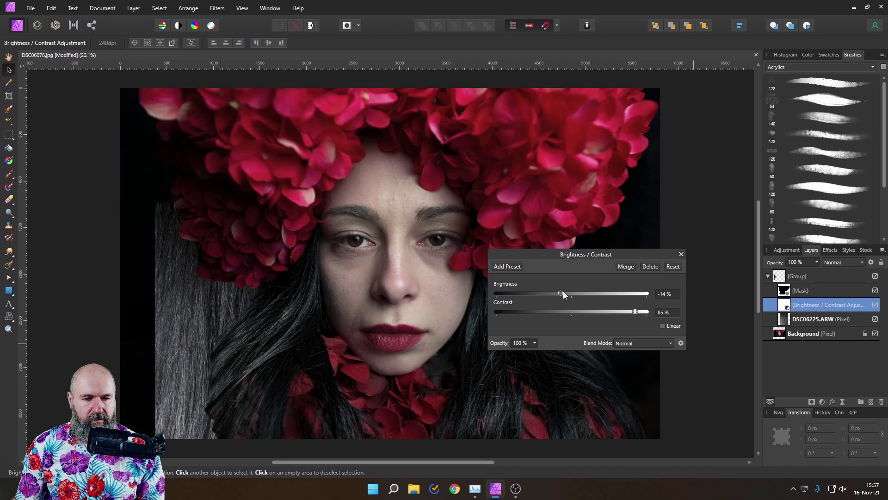
left_click(682, 254)
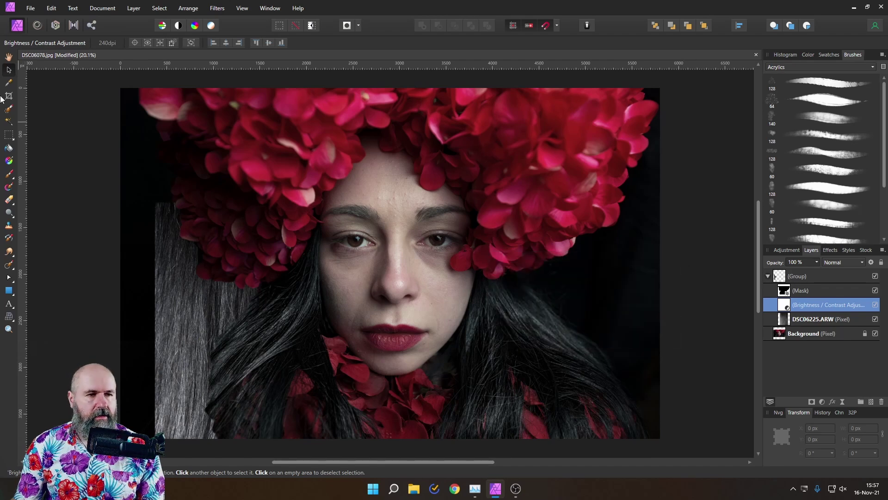
left_click(787, 318)
Step: Move the hair image left and down and rotate it to -37.5°
left_click_drag(288, 265, 238, 306)
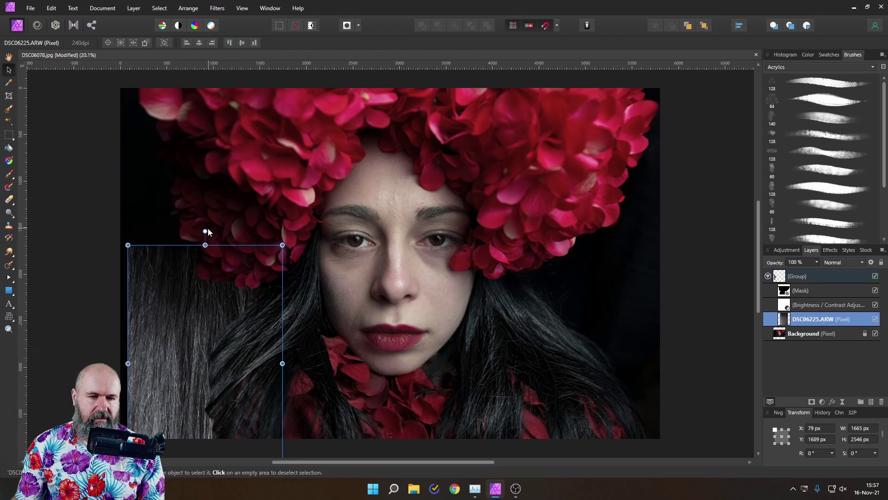
left_click_drag(207, 228, 251, 329)
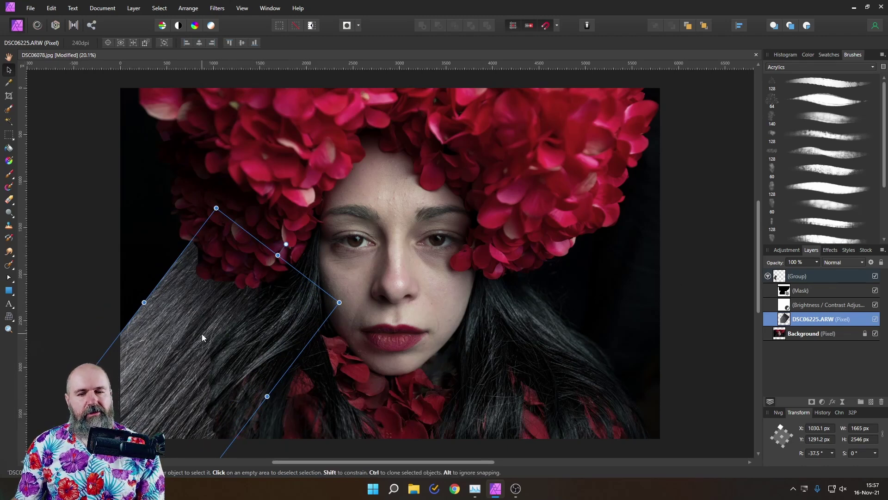
key("ctrl+z")
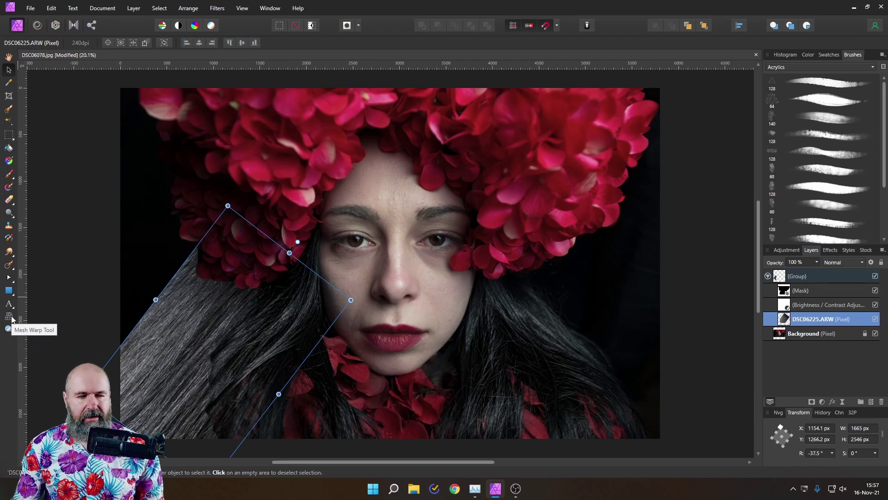
Step: Mesh-warp the hair's corner, lower edge and right side so it curves downward
left_click(9, 317)
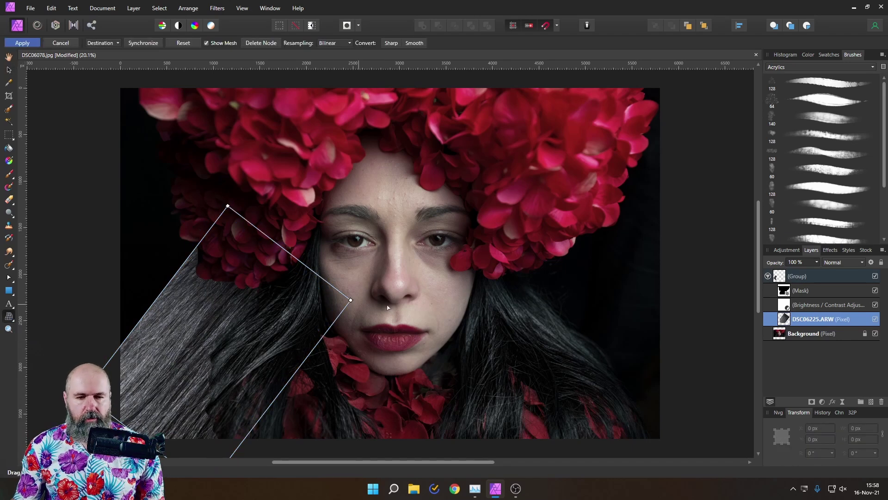
left_click_drag(351, 301, 338, 279)
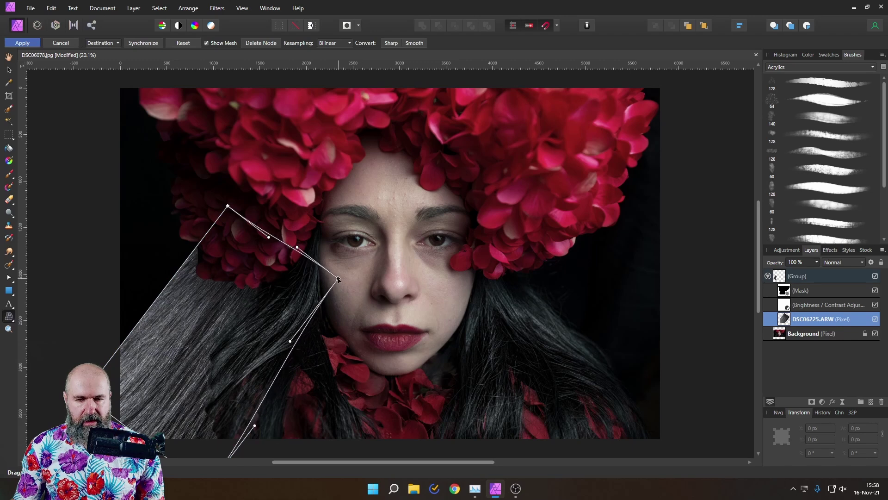
scroll(353, 341, "down", 4)
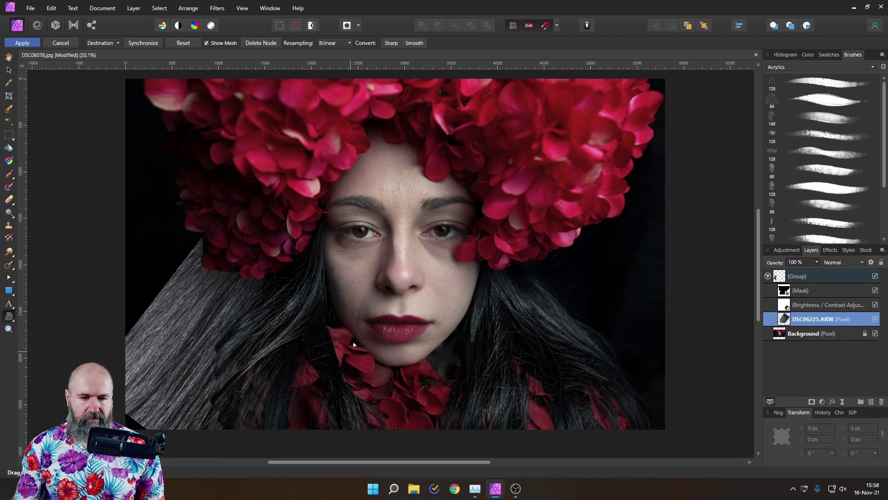
scroll(363, 258, "left", 2)
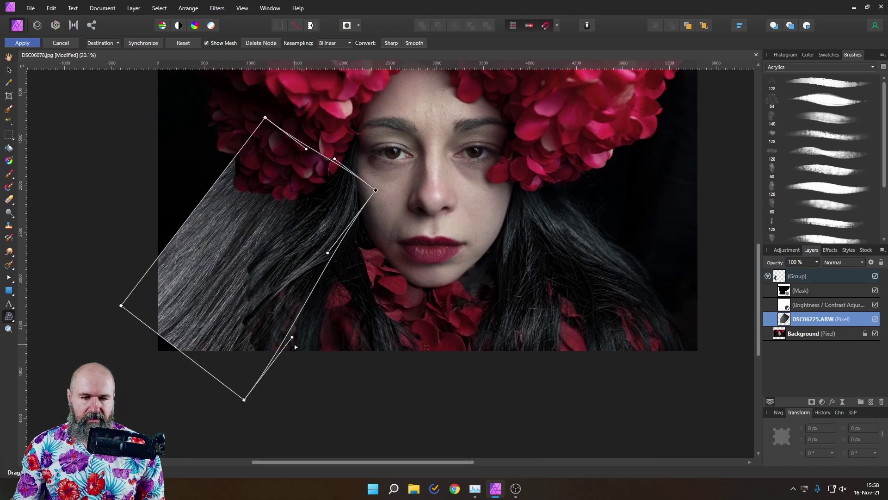
left_click_drag(292, 338, 237, 314)
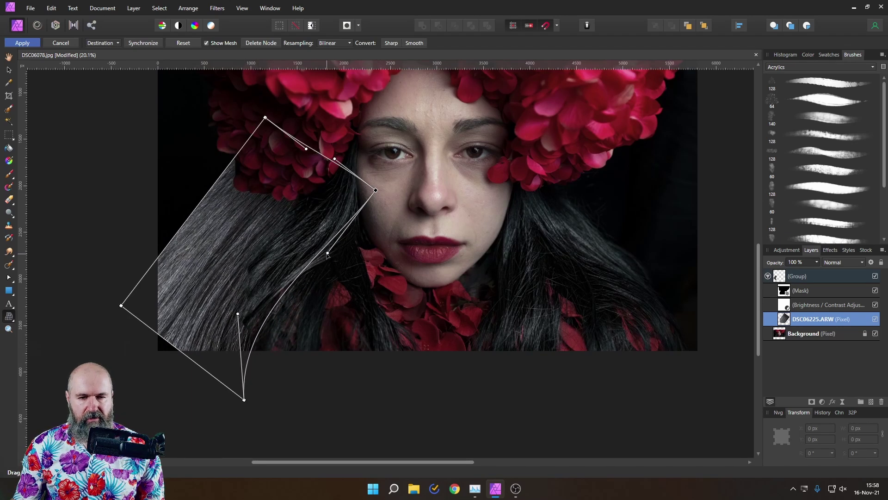
left_click_drag(327, 254, 338, 267)
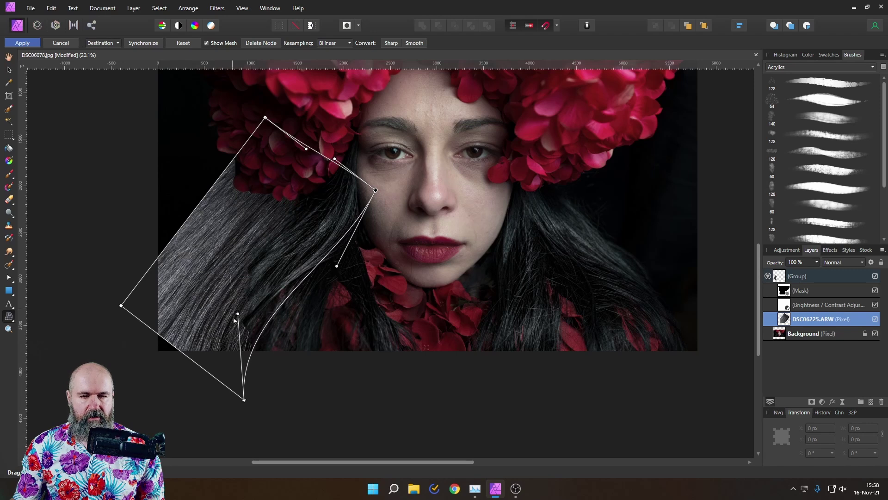
left_click_drag(238, 314, 240, 291)
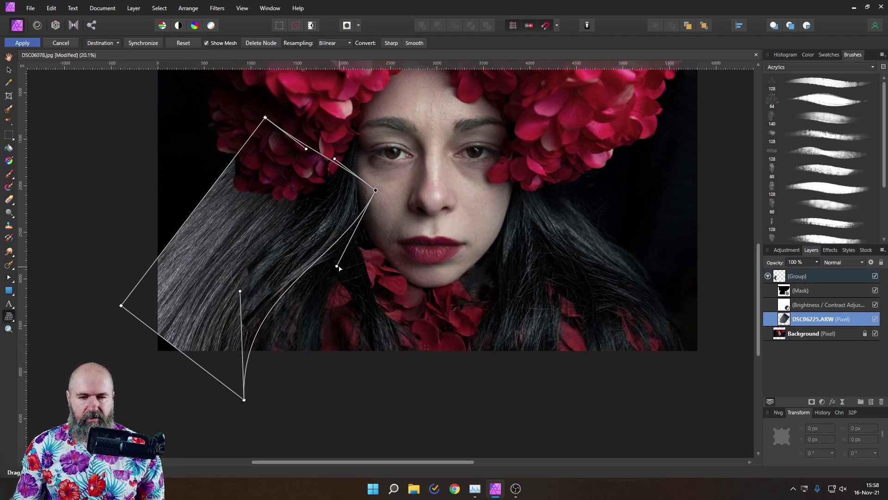
Step: Refine the top, left and bottom-left mesh points so the hair flows beside her face
scroll(317, 207, "up", 3)
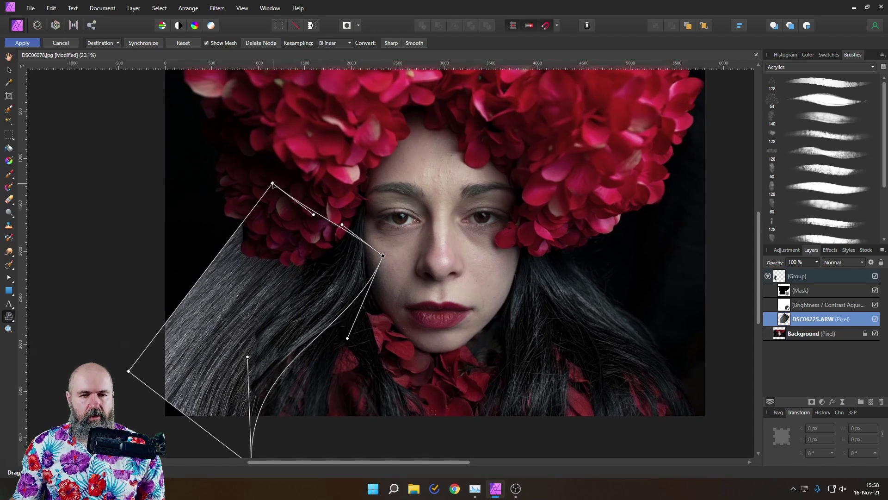
left_click_drag(272, 183, 286, 188)
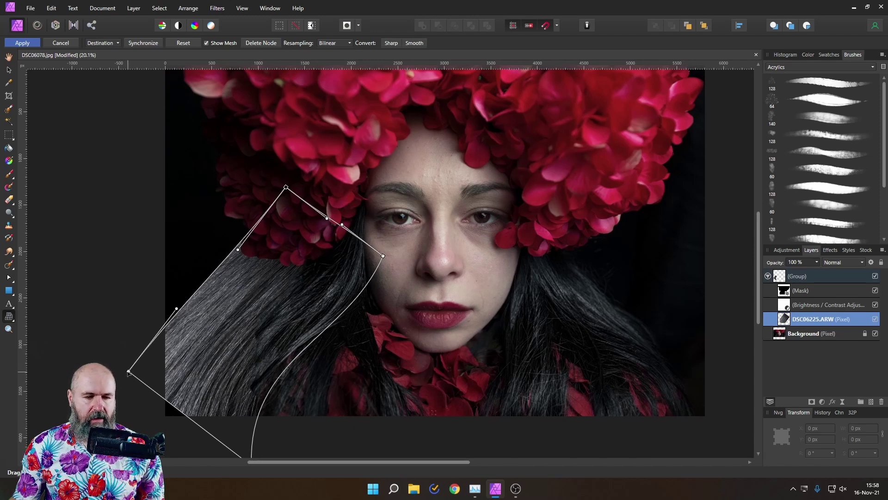
left_click_drag(128, 373, 97, 366)
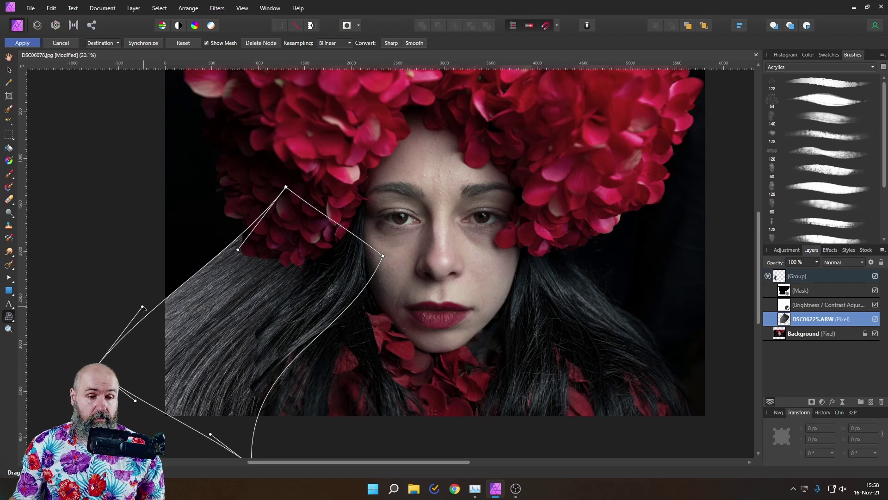
left_click_drag(143, 307, 122, 288)
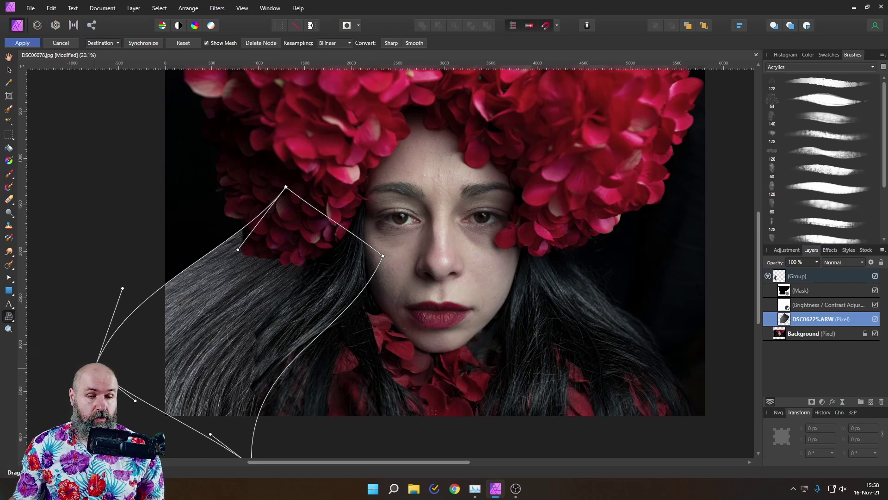
left_click_drag(97, 361, 112, 372)
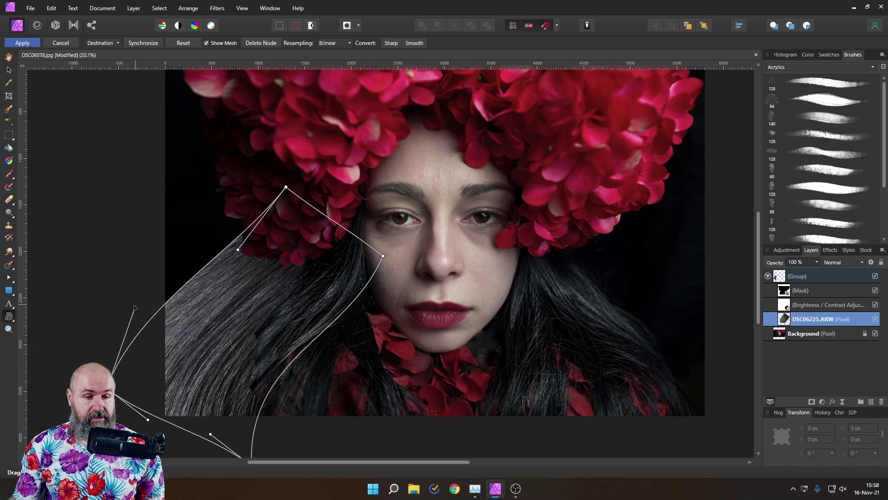
left_click_drag(136, 307, 133, 303)
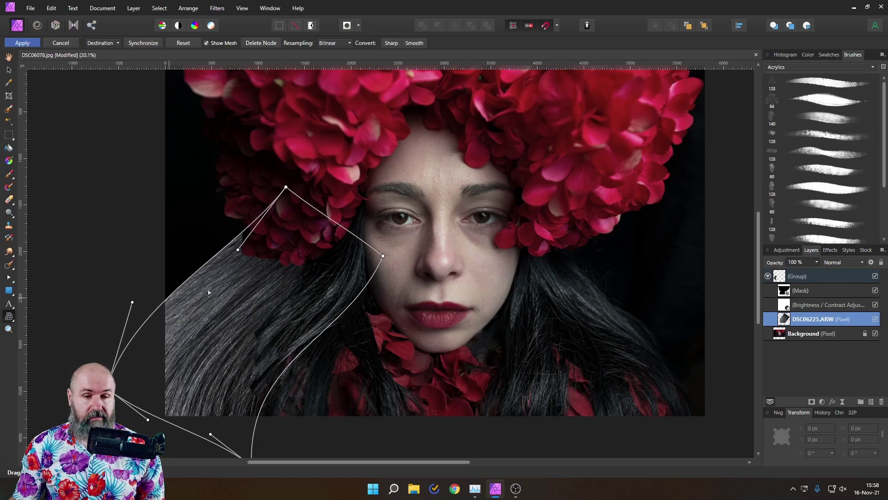
left_click_drag(238, 252, 244, 258)
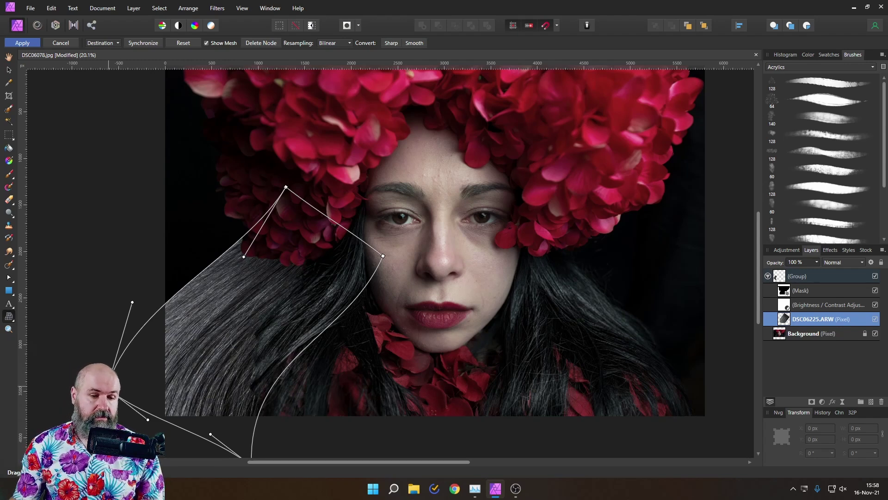
Step: Hide the warped hair and move the original hair image up-left, rotated about -50°
key("v")
left_click(875, 276)
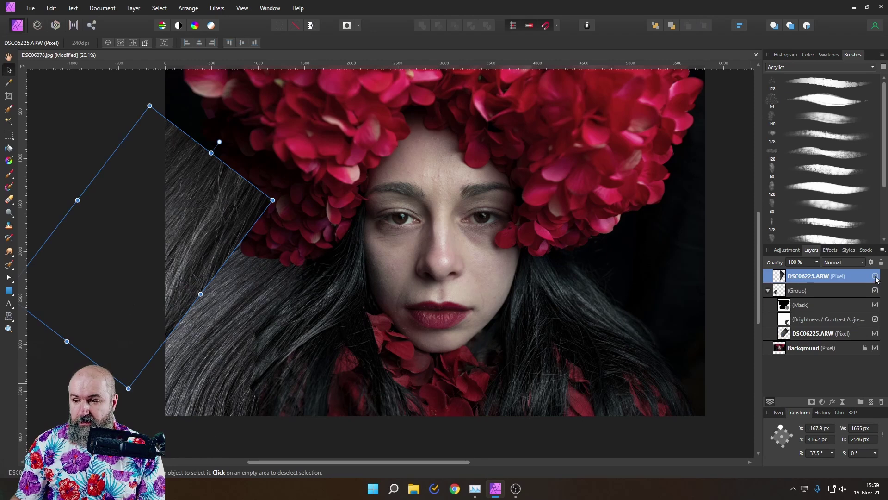
left_click(813, 333)
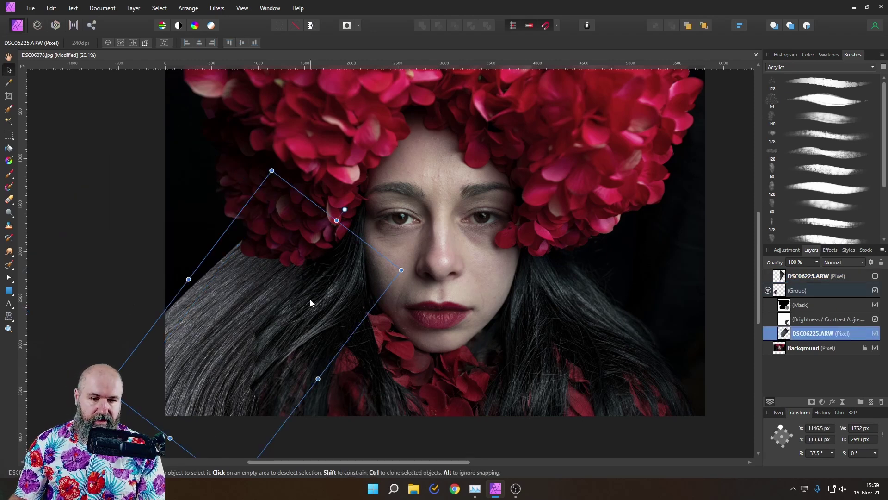
left_click_drag(310, 299, 224, 226)
left_click_drag(273, 126, 245, 182)
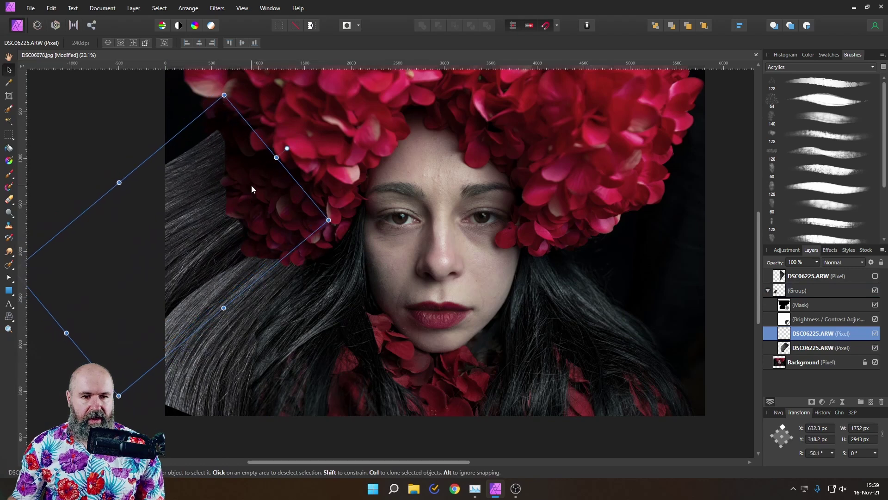
left_click_drag(241, 223, 212, 146)
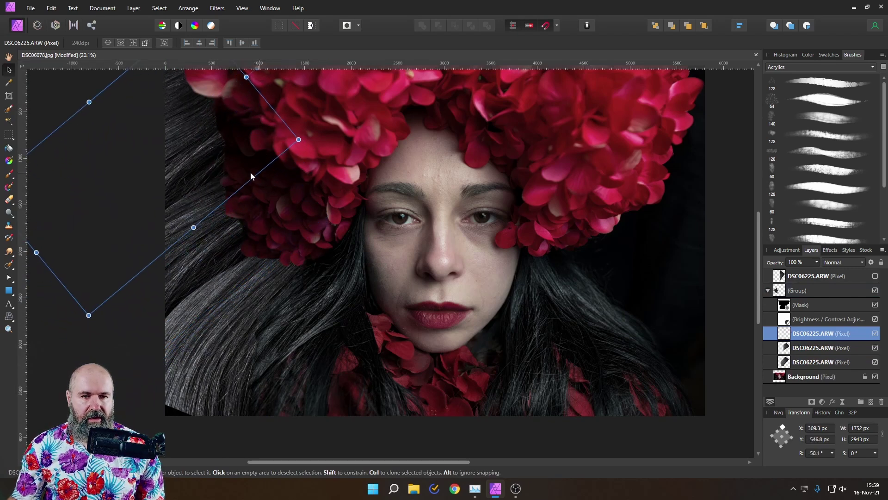
Step: Duplicate the hair image into the top-left, rotated -66.7° at X 1353.8, Y -641.5 px
left_click_drag(246, 175, 227, 270)
left_click_drag(238, 167, 262, 185)
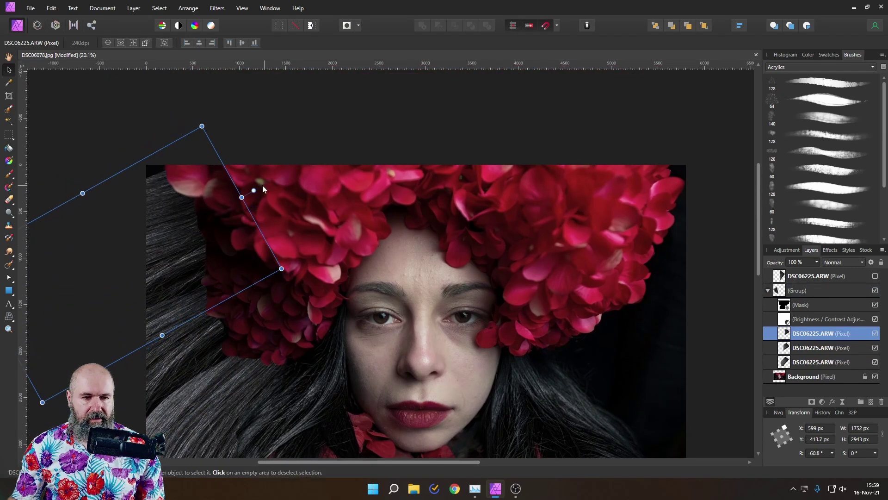
left_click_drag(199, 229, 240, 202)
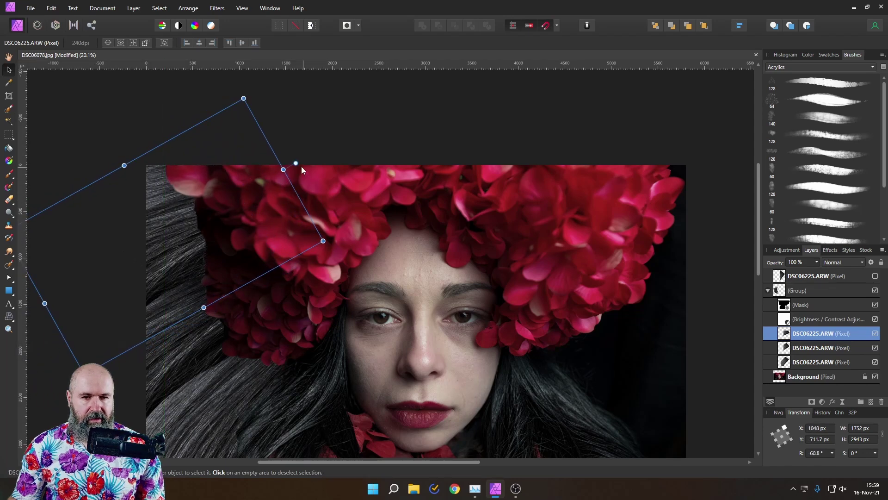
mouse_move(296, 163)
left_mouse_down()
mouse_move(309, 191)
mouse_move(302, 177)
left_mouse_up()
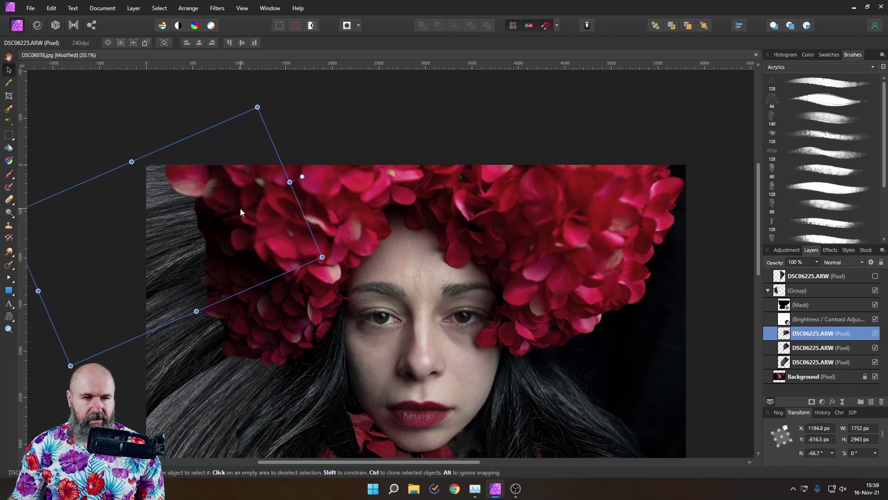
left_click_drag(240, 208, 256, 206)
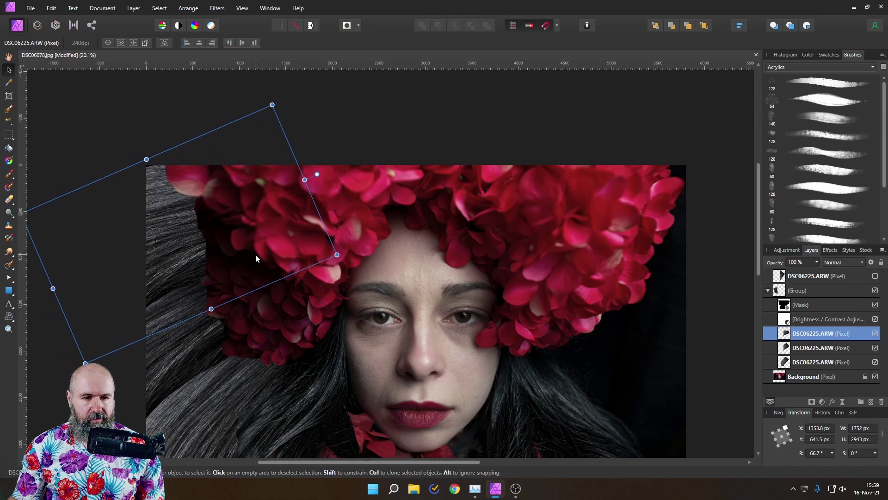
scroll(255, 254, "down", 2)
scroll(362, 359, "down", 3)
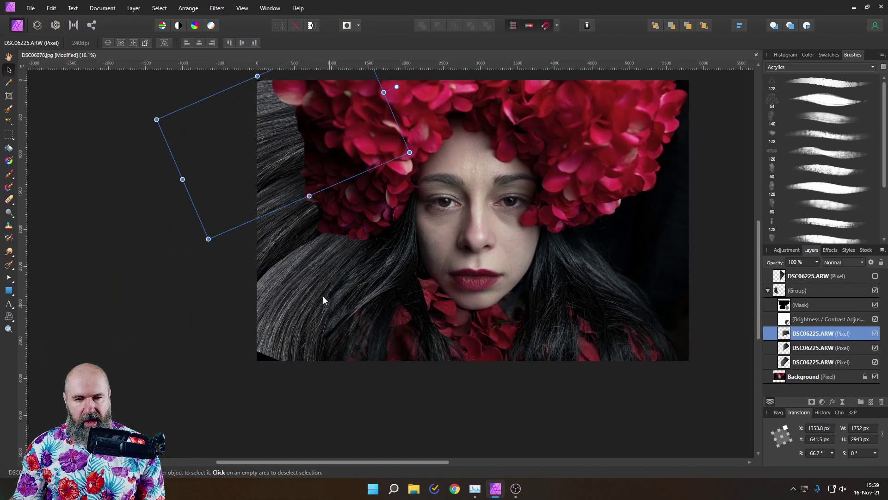
left_click(786, 350)
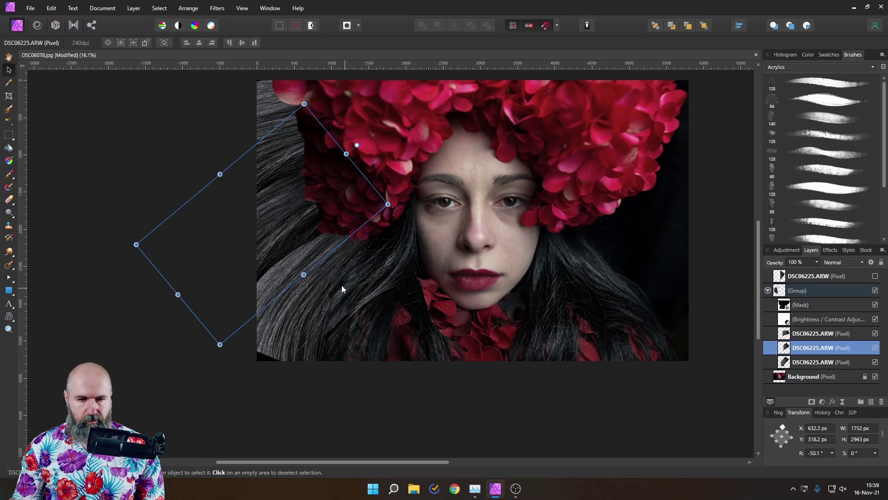
scroll(281, 276, "up", 3)
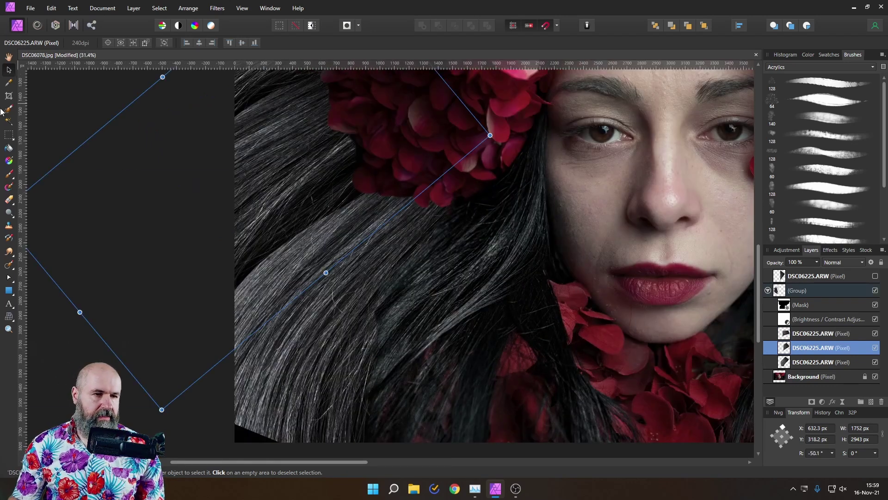
Step: Set up a soft 447.7 px brush with 0% hardness and 25% flow
left_click(10, 199)
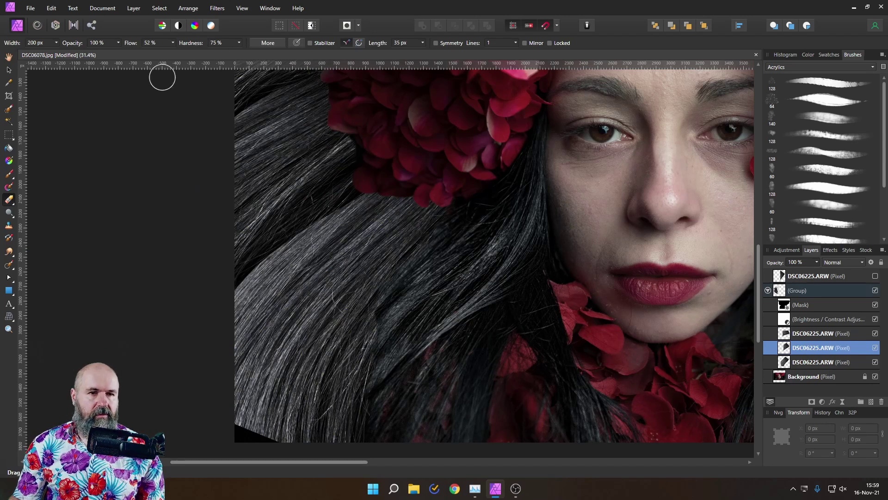
left_click(239, 42)
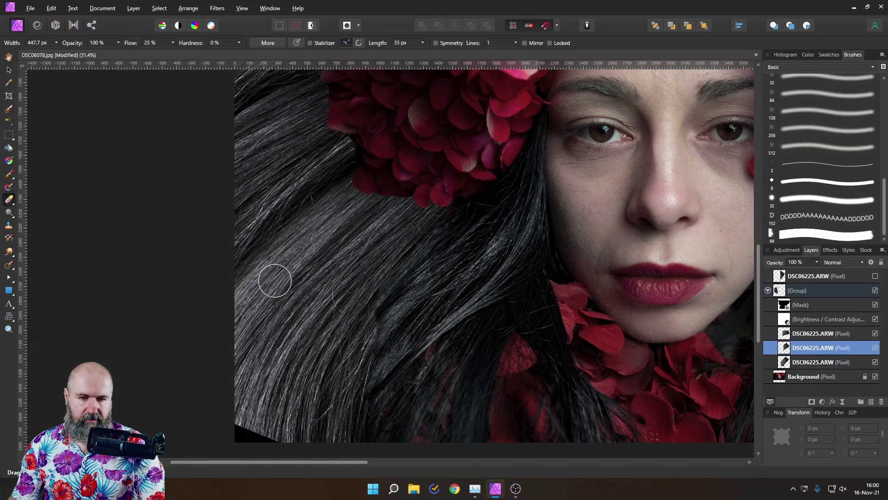
scroll(356, 473, "up", 5)
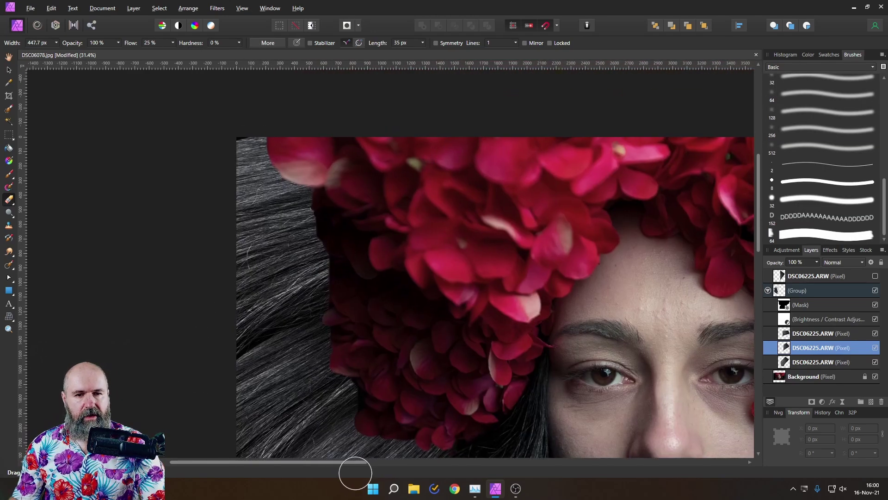
Step: Select the hair layer under Brightness / Contrast and toggle it off and on to compare
left_click(787, 332)
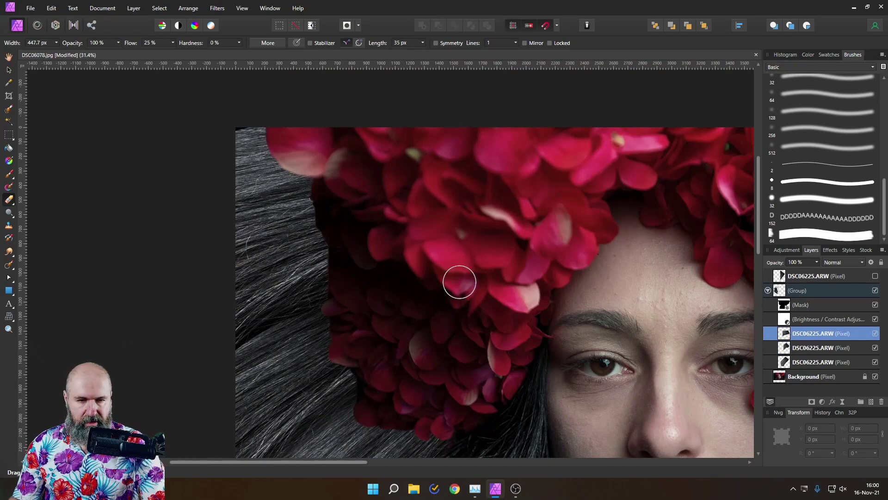
left_click(875, 333)
left_click(875, 333)
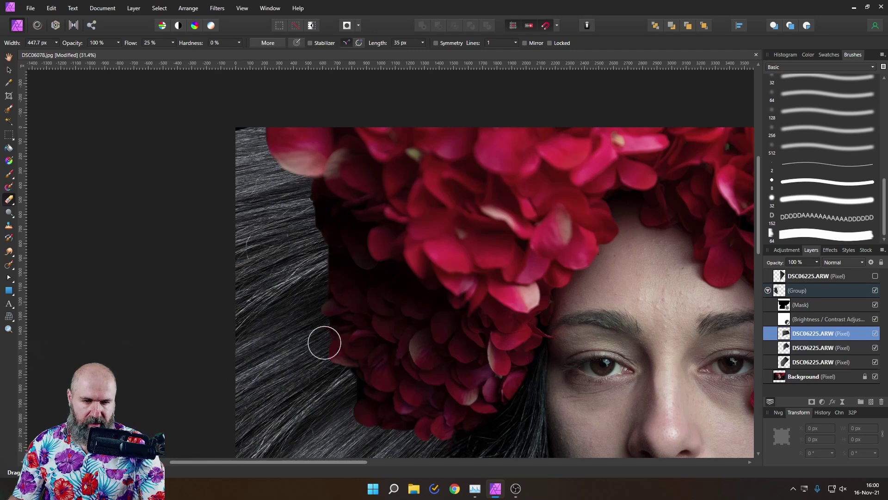
Step: Move the lowest hair copy left and down and enlarge it to 2073 × 3483 px
left_click(9, 70)
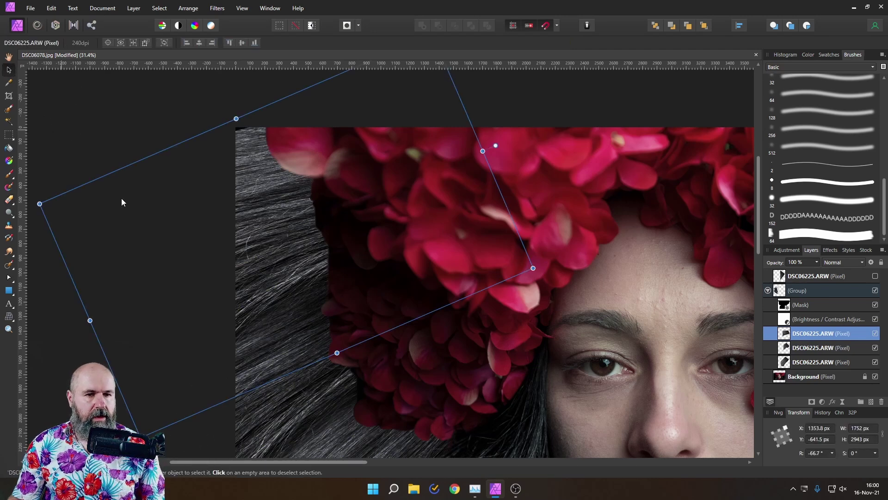
scroll(125, 201, "down", 3)
scroll(125, 201, "right", 3)
scroll(229, 279, "down", 3)
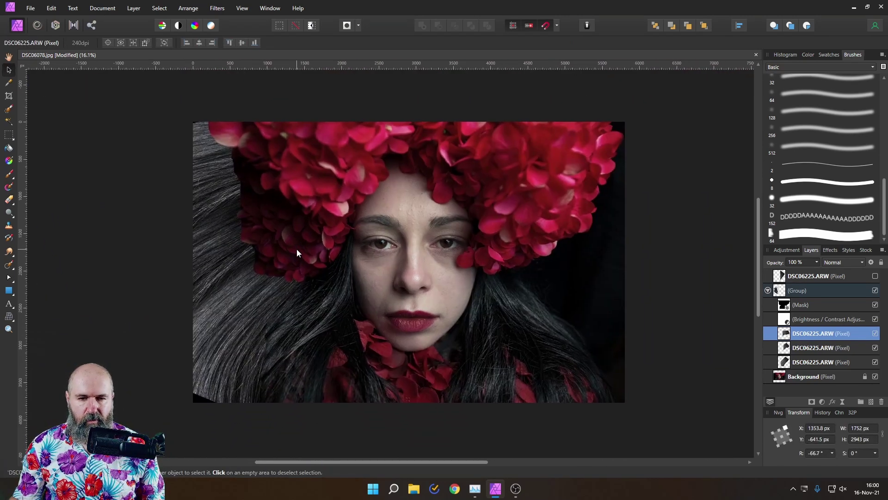
left_click(782, 365)
left_click_drag(249, 346, 240, 383)
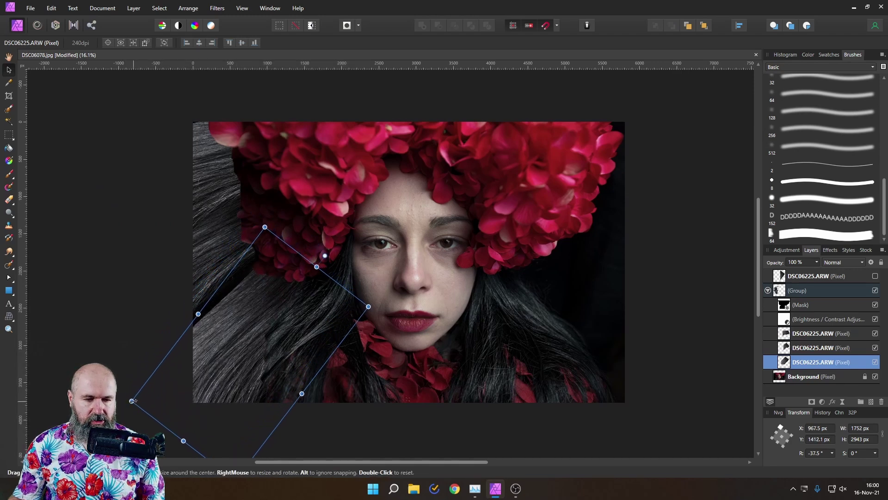
left_click_drag(132, 401, 111, 410)
left_click_drag(210, 371, 217, 365)
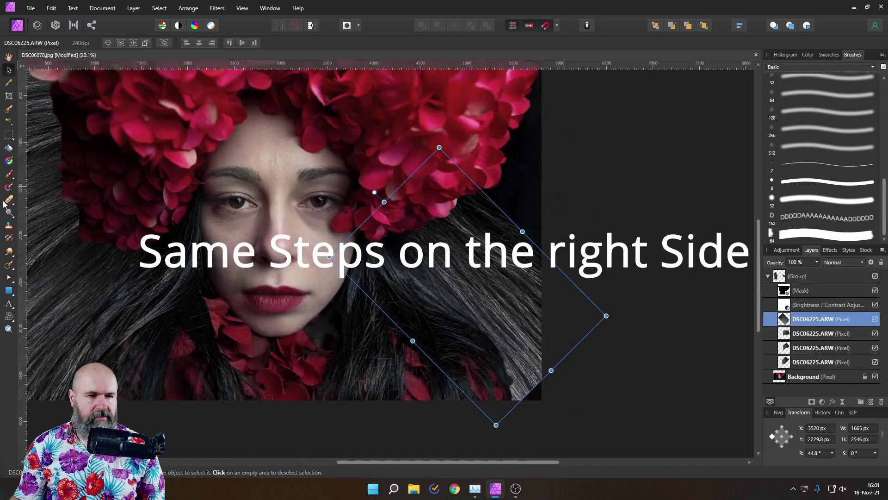
Step: Mesh-warp the right-side hair piece, bending its bottom and top-right edges to follow the head
left_click(9, 316)
left_click_drag(496, 425, 512, 418)
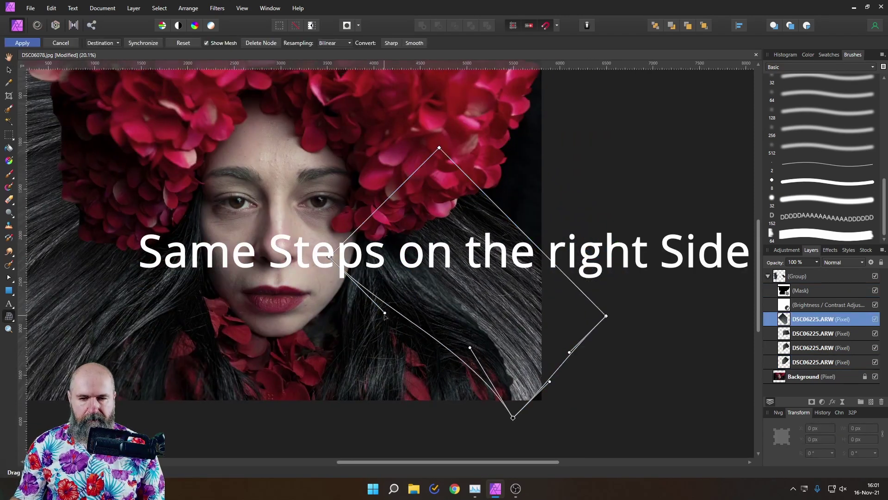
left_click(523, 232)
left_click_drag(550, 260, 557, 257)
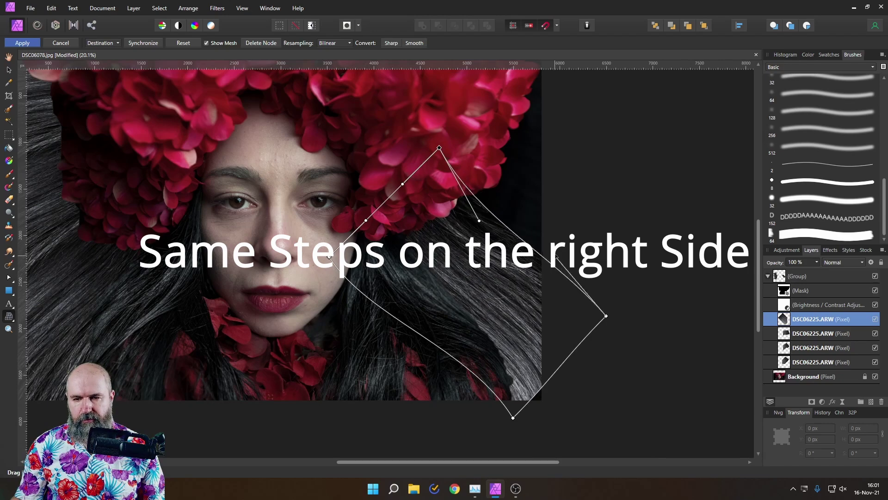
left_click(32, 44)
Step: Go back to the Move Tool and select the second right-side hair layer
left_click(9, 70)
scroll(571, 182, "up", 3)
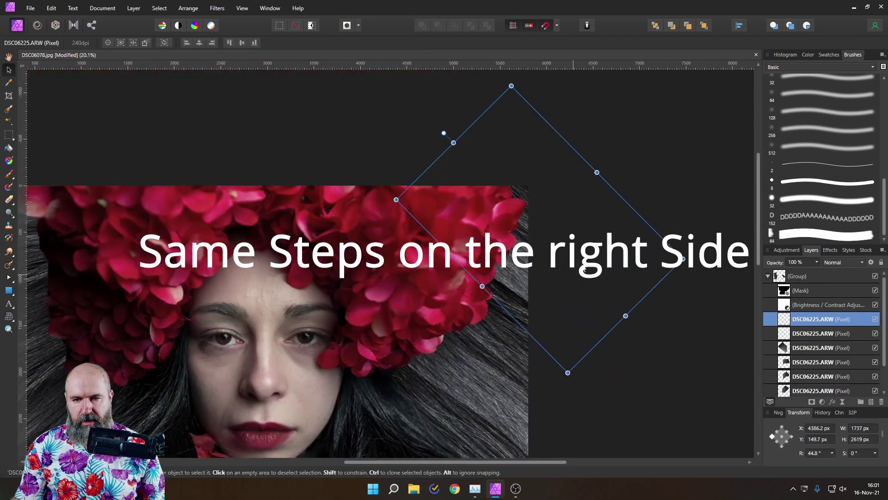
scroll(543, 257, "down", 3)
left_click(813, 333)
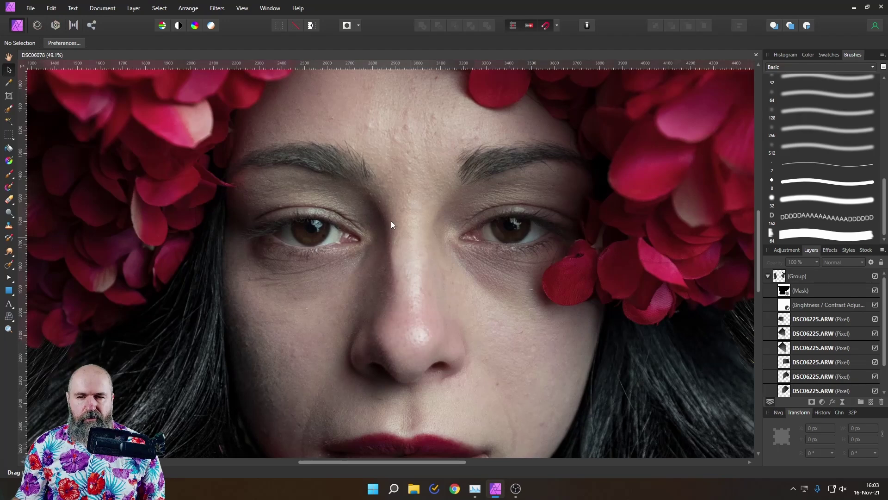
scroll(375, 223, "up", 3)
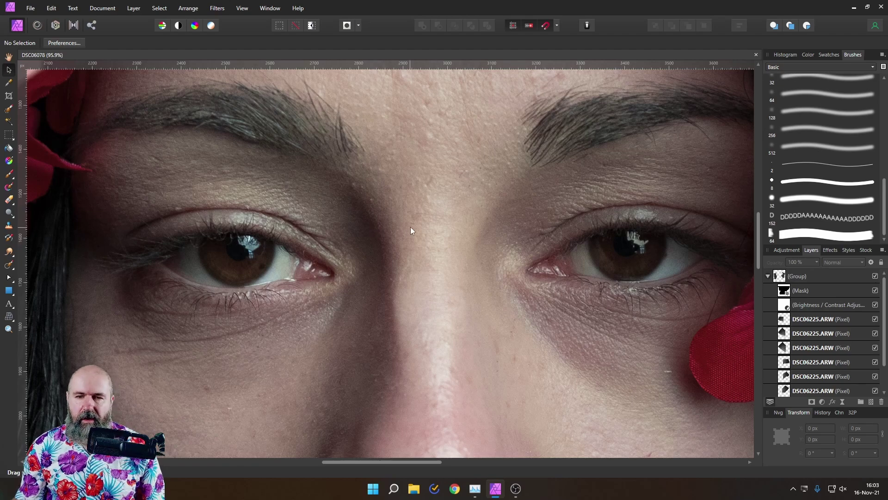
scroll(415, 262, "down", 2)
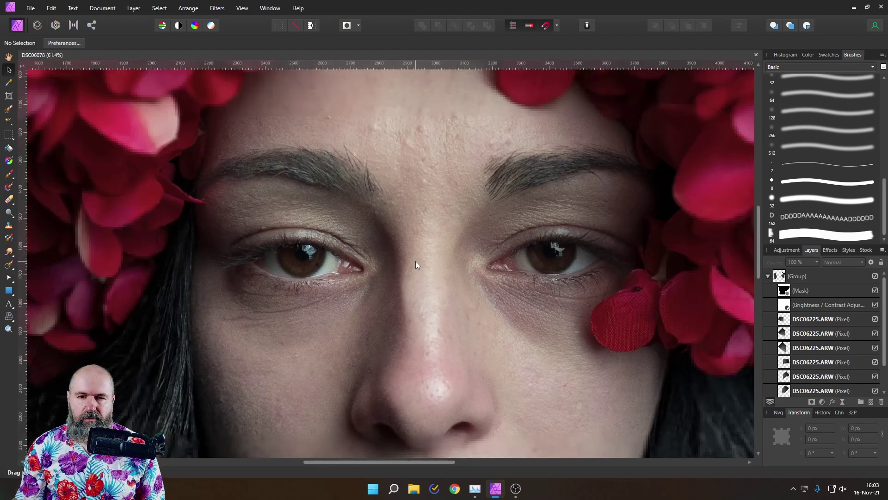
left_click_drag(420, 229, 408, 335)
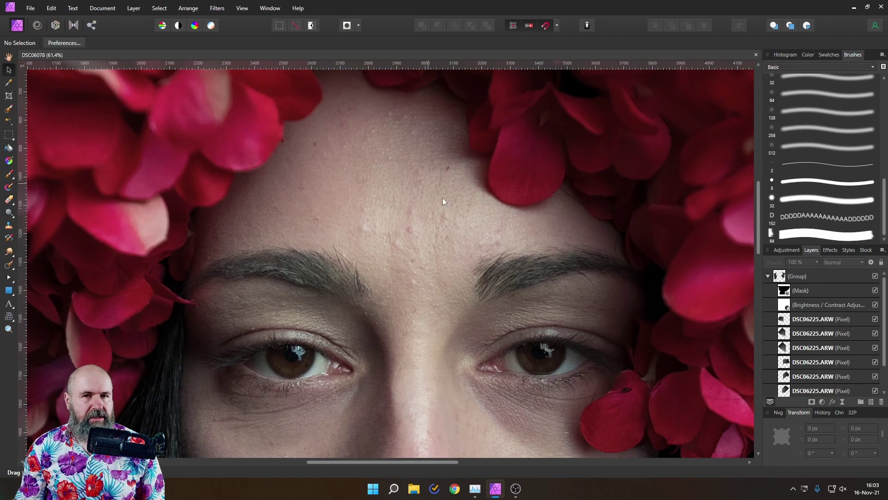
scroll(398, 259, "down", 3)
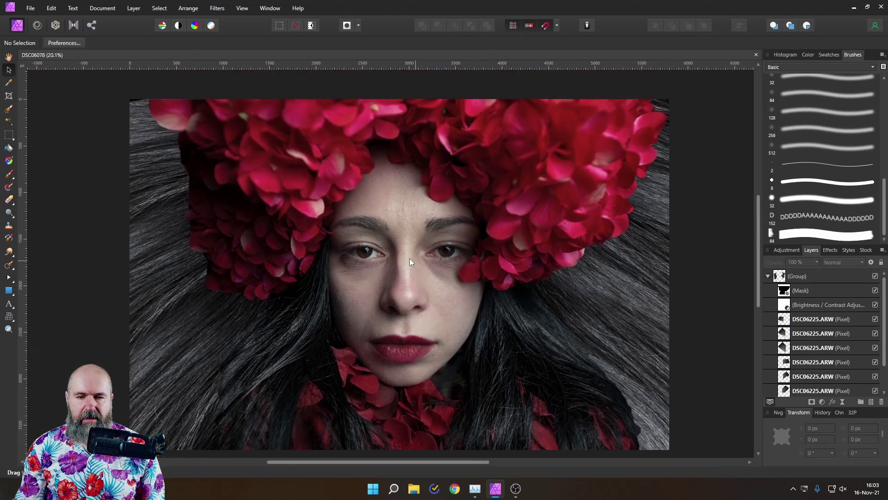
scroll(410, 258, "up", 1)
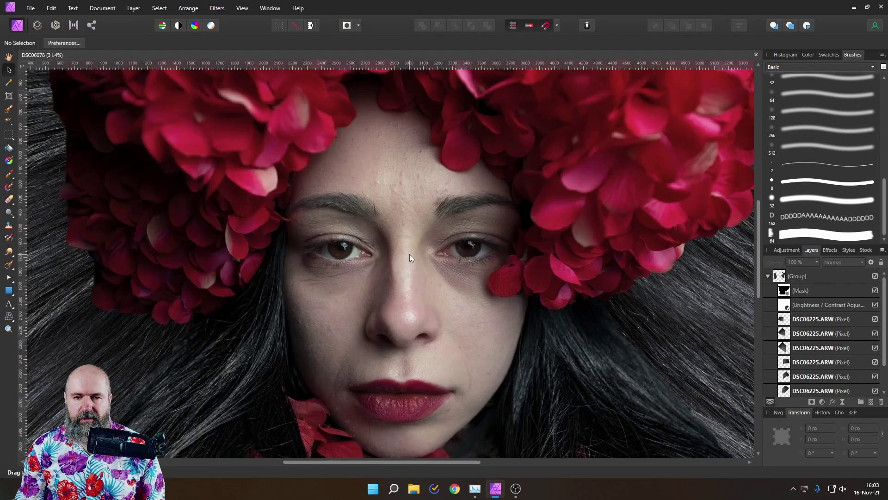
scroll(383, 218, "down", 3)
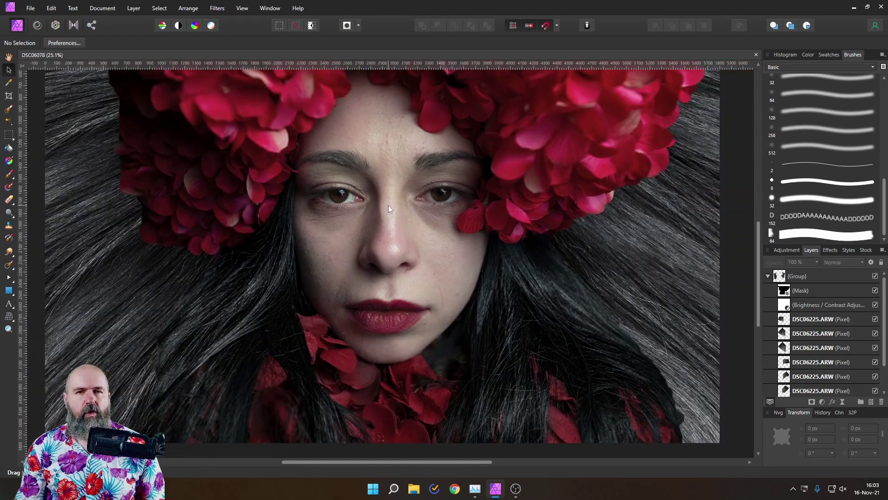
left_click_drag(388, 204, 407, 255)
scroll(412, 246, "up", 1)
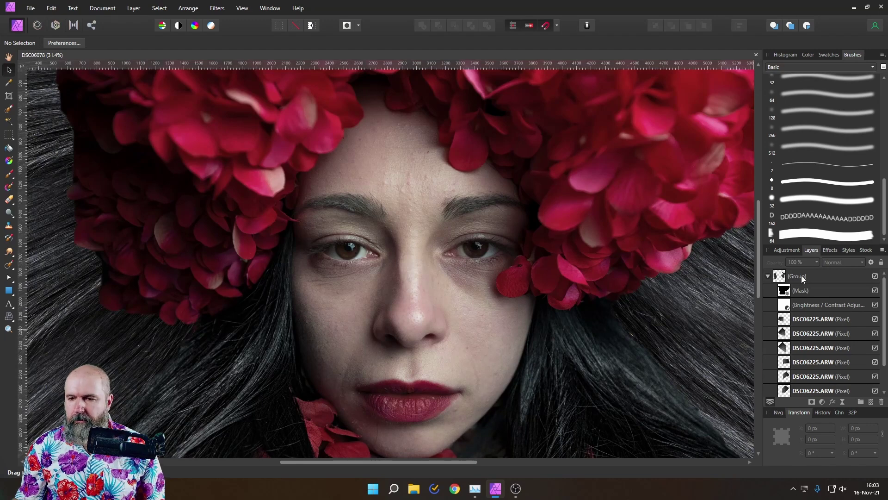
scroll(806, 333, "down", 1)
left_click(784, 378)
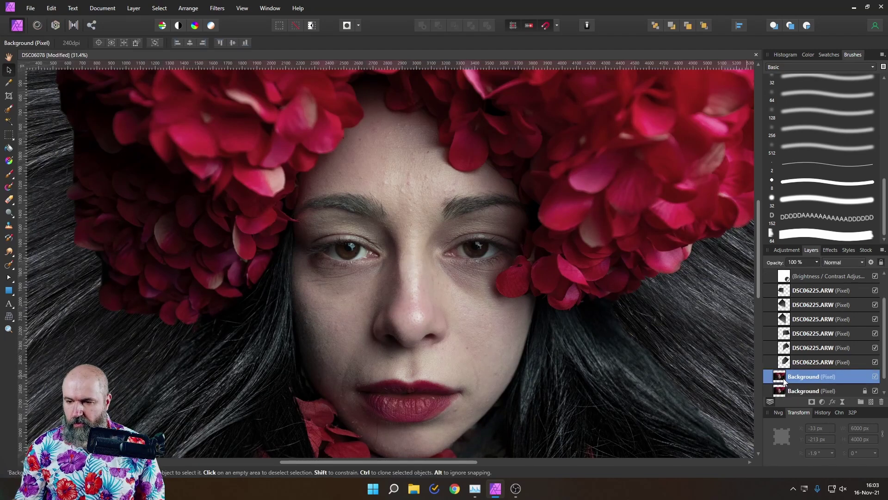
Step: Apply Frequency Separation at a 7.8 px radius, then enable Aligned for the Clone Brush
left_click(218, 9)
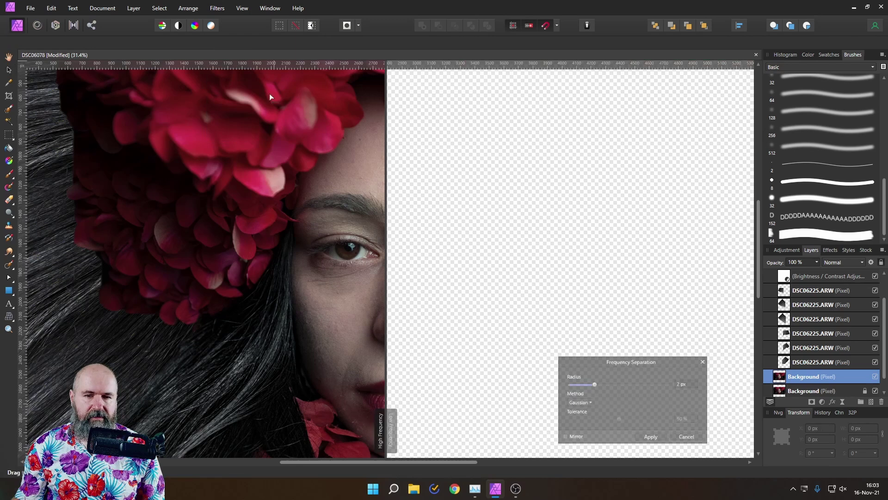
scroll(412, 135, "up", 5)
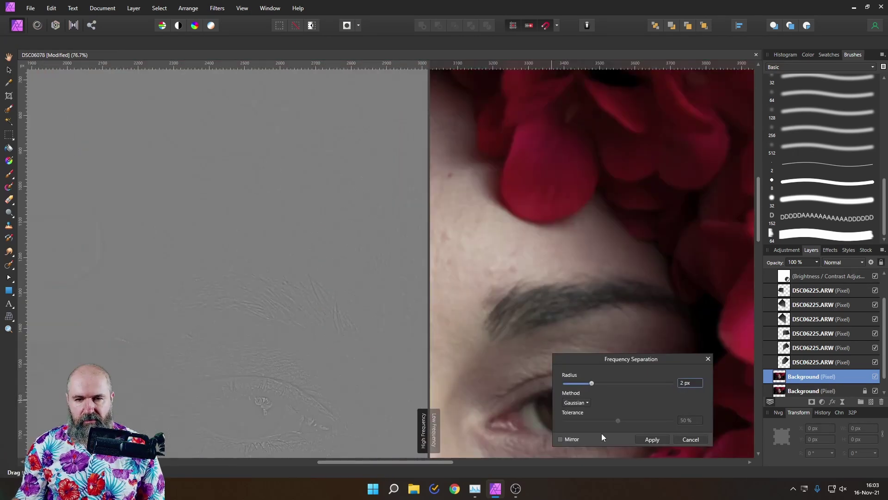
left_click_drag(592, 387, 606, 386)
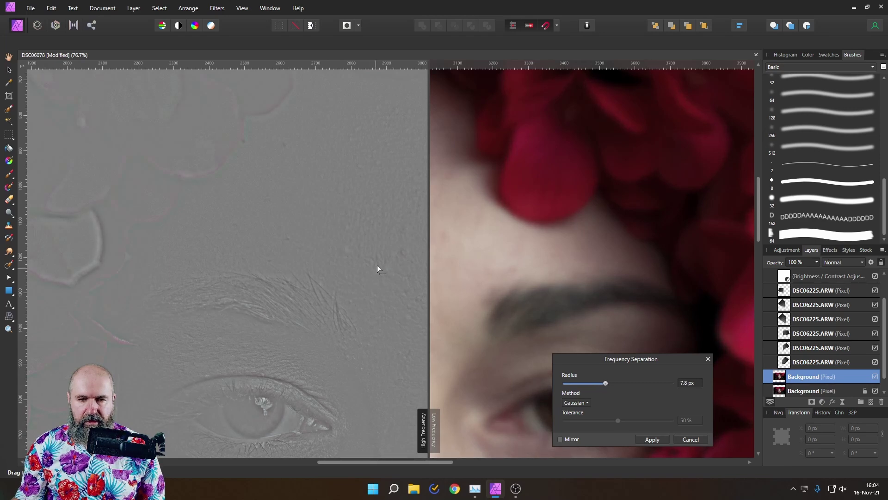
left_click(652, 440)
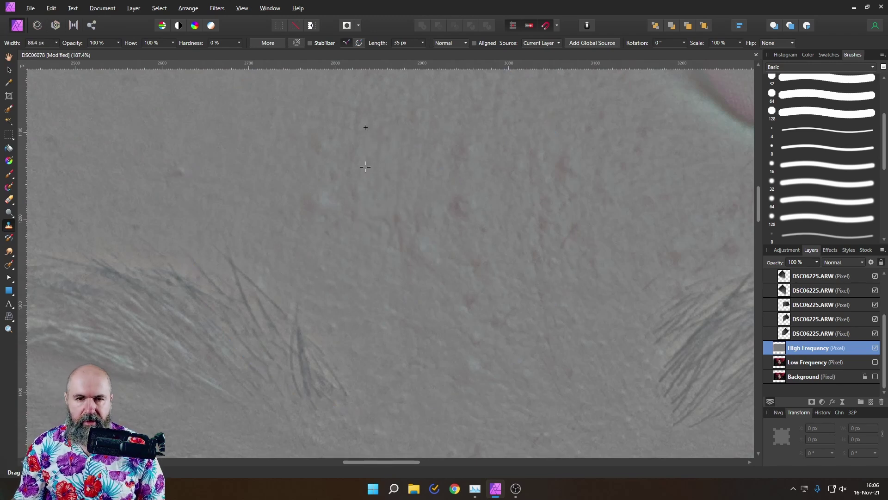
left_click(474, 44)
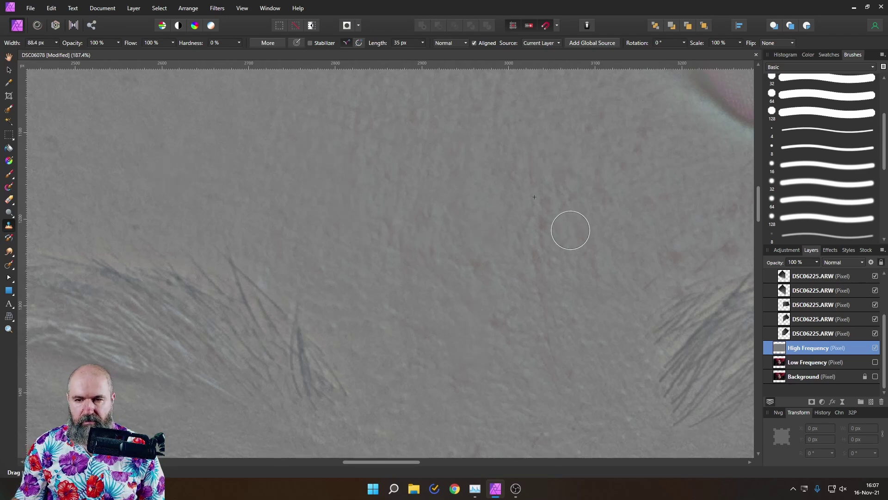
Step: Clone away texture flaws around the lips and chin, then turn Low Frequency back on
scroll(348, 129, "up", 4)
scroll(347, 129, "left", 2)
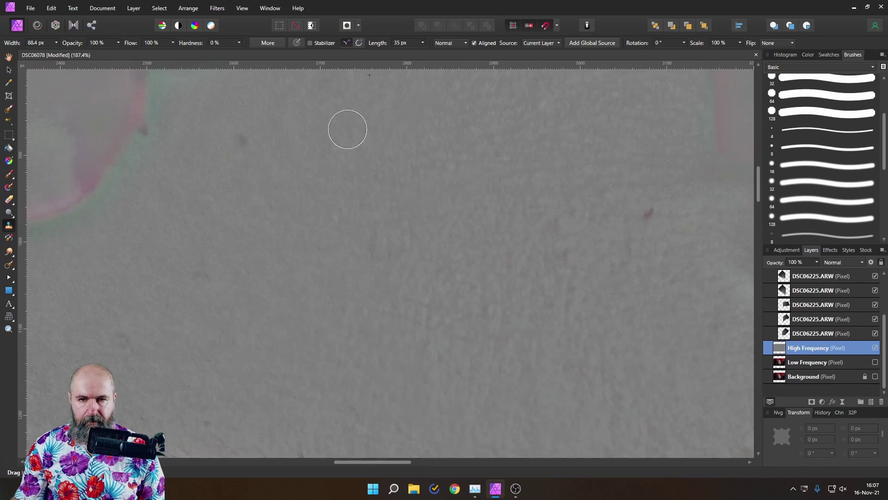
scroll(206, 254, "left", 6)
scroll(383, 199, "up", 1)
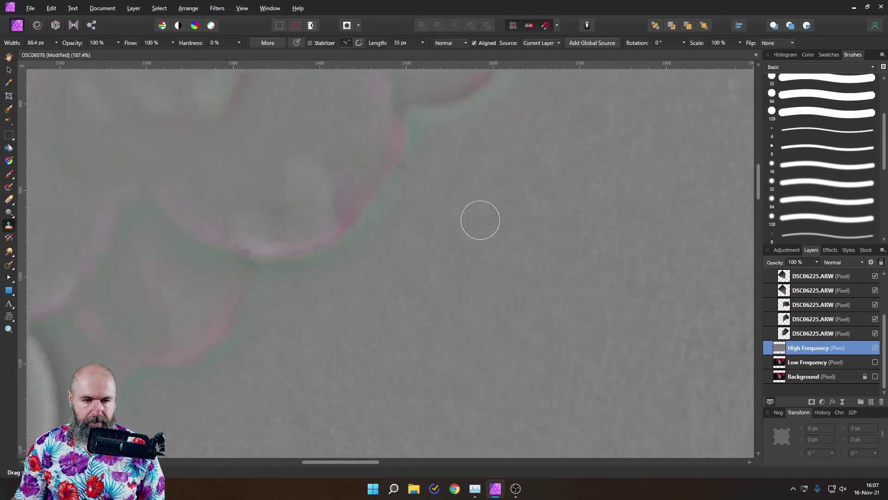
scroll(481, 219, "down", 3)
scroll(450, 278, "down", 6)
scroll(458, 276, "up", 5)
scroll(417, 275, "down", 5)
scroll(395, 275, "up", 5)
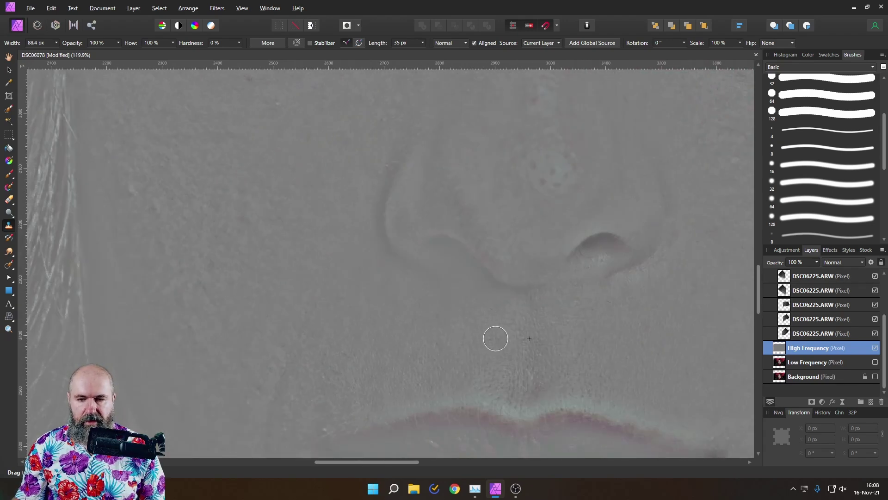
scroll(440, 342, "right", 5)
scroll(522, 290, "up", 1)
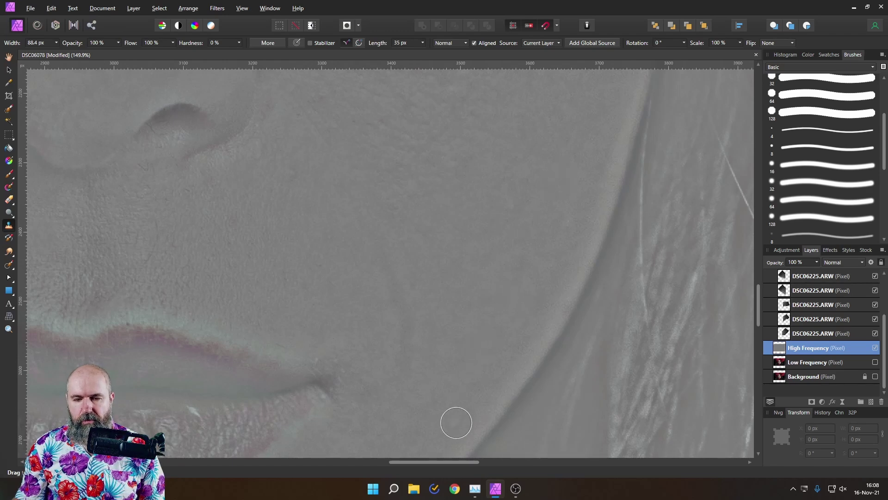
scroll(500, 303, "down", 5)
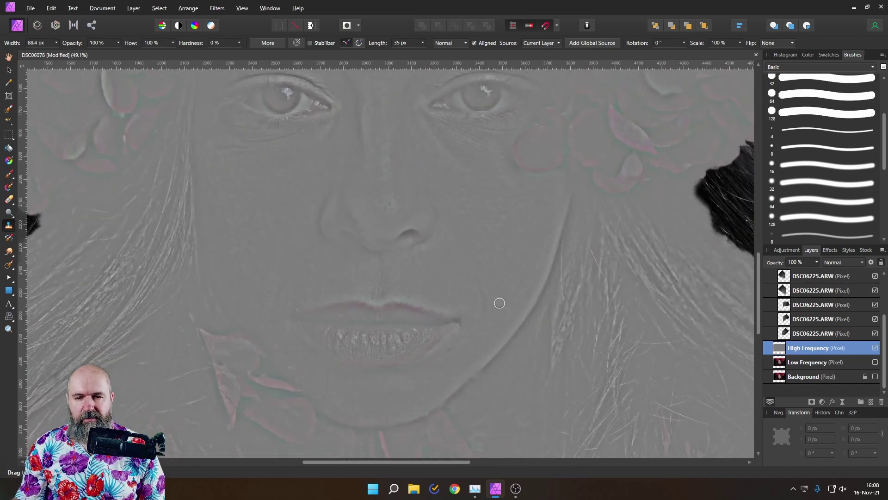
scroll(500, 303, "up", 5)
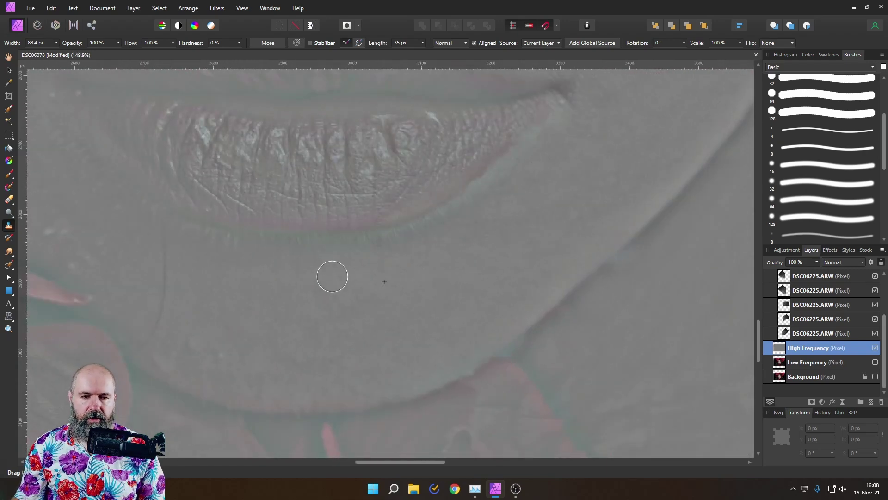
scroll(210, 316, "left", 4)
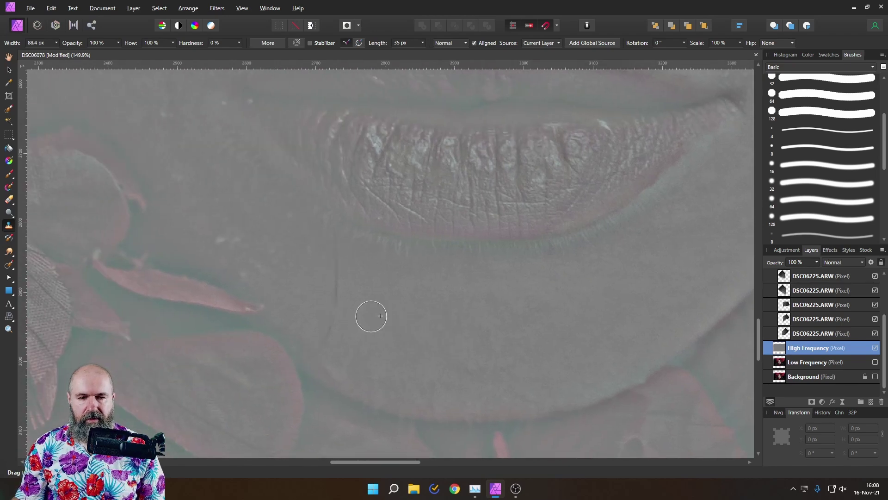
scroll(521, 295, "down", 5)
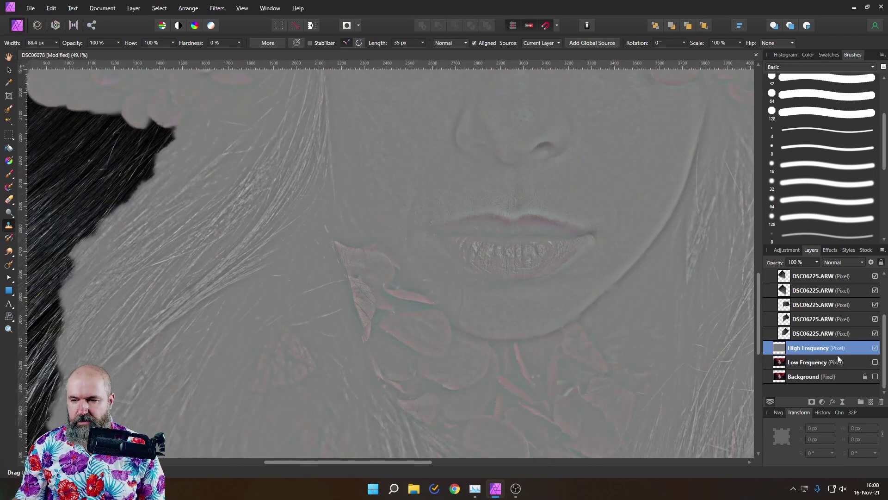
left_click(876, 362)
Step: Bring up the Live Filters list from the Layers panel
scroll(632, 312, "down", 3)
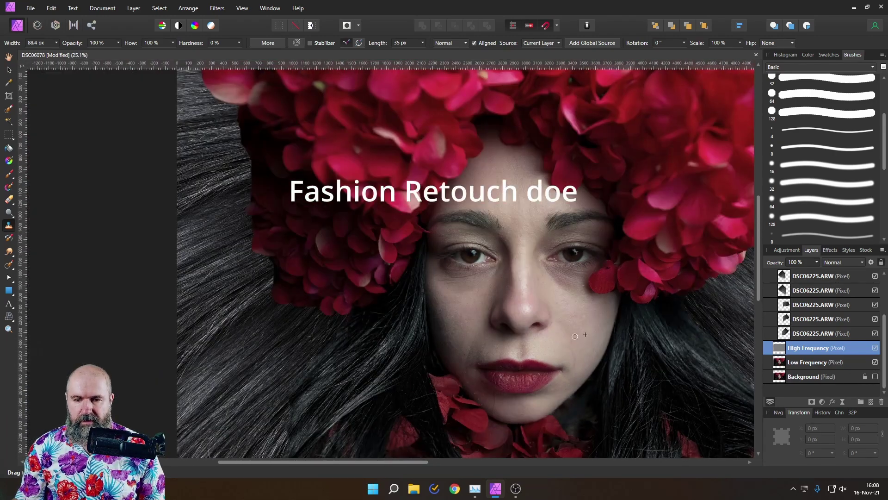
scroll(508, 401, "up", 5)
scroll(509, 401, "down", 3)
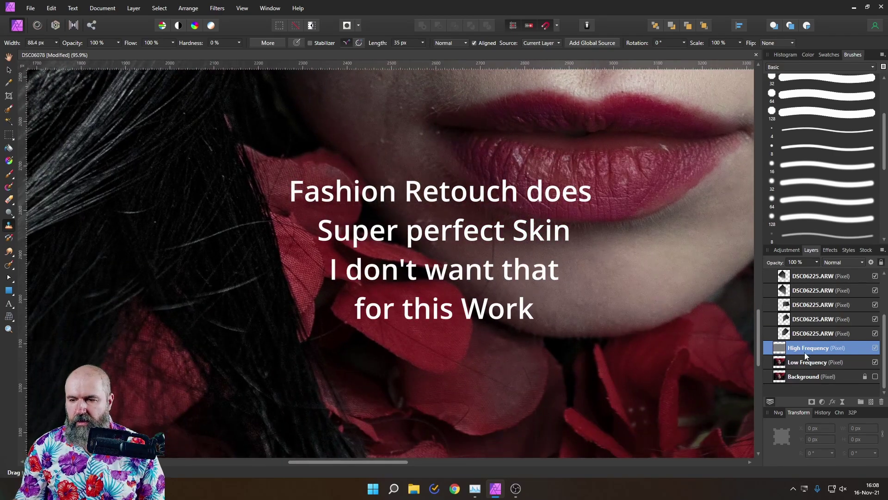
scroll(540, 297, "up", 5)
scroll(647, 257, "down", 5)
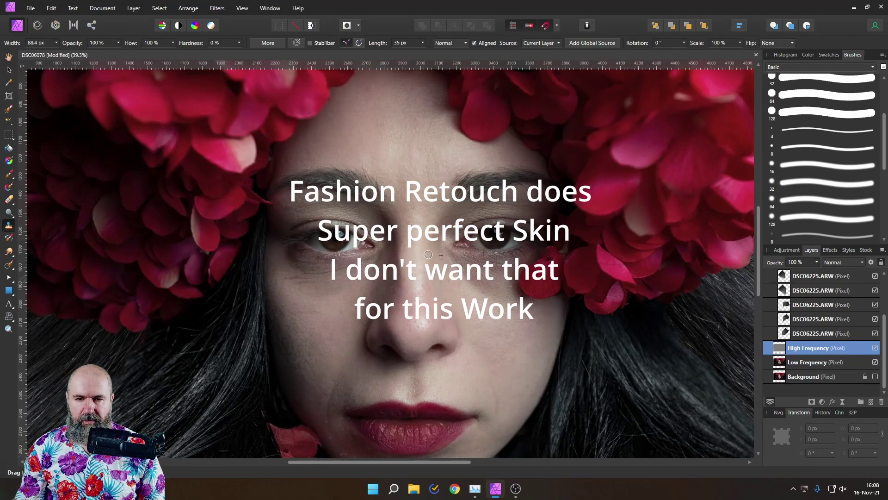
scroll(429, 254, "down", 5)
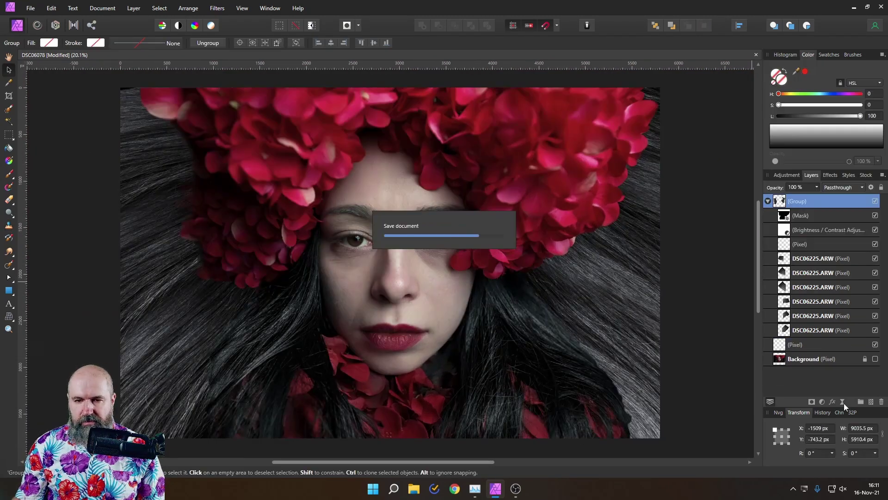
left_click(842, 402)
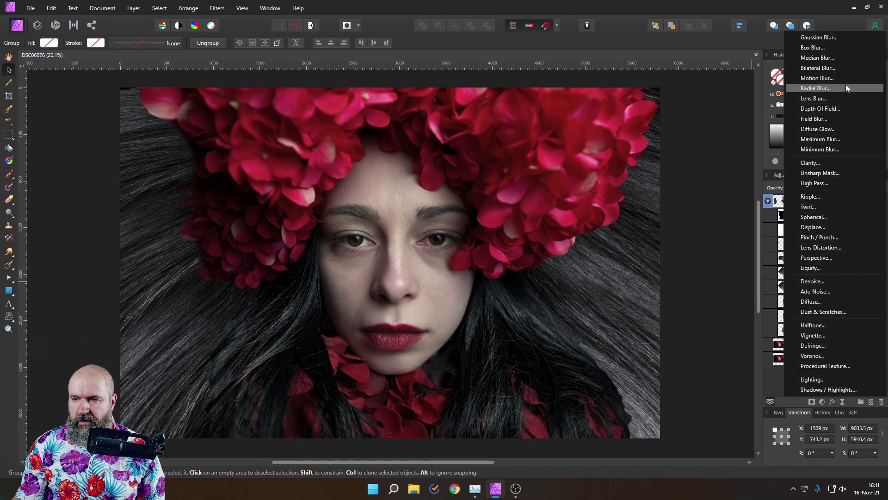
Step: Add a Depth of Field live filter with an 11.8 px blur radius
left_click(822, 108)
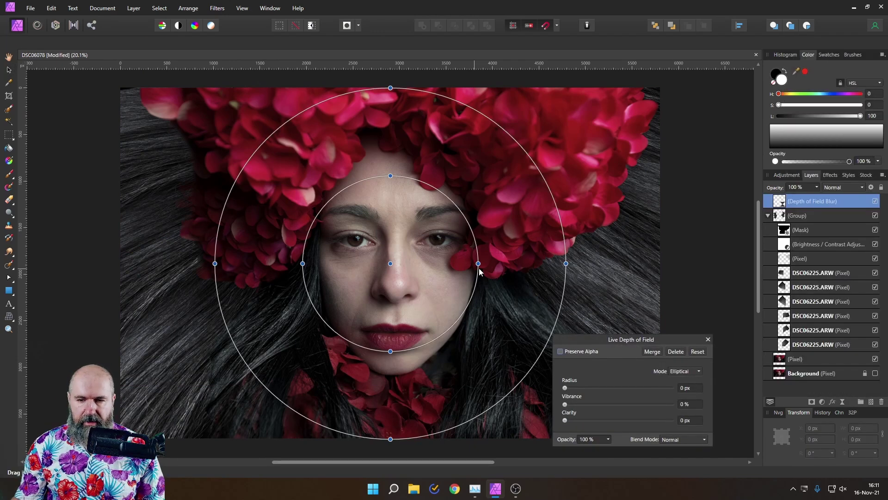
left_click(620, 389)
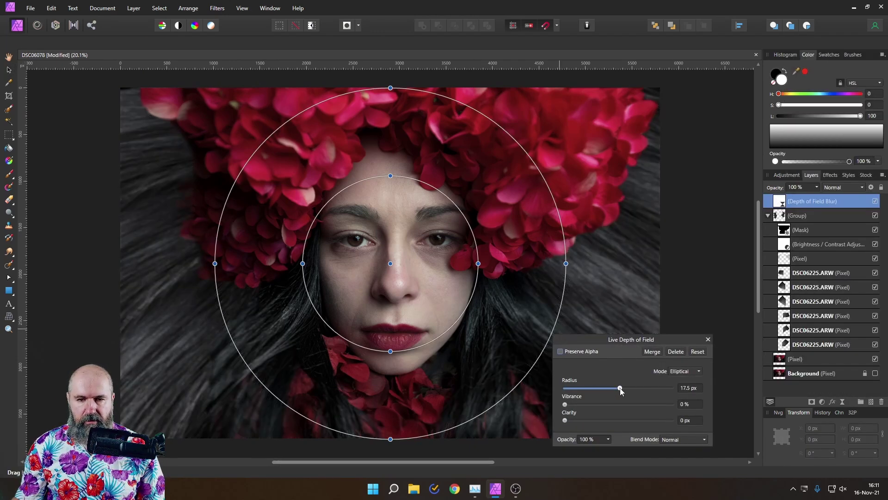
scroll(415, 373, "down", 1)
scroll(413, 370, "down", 2)
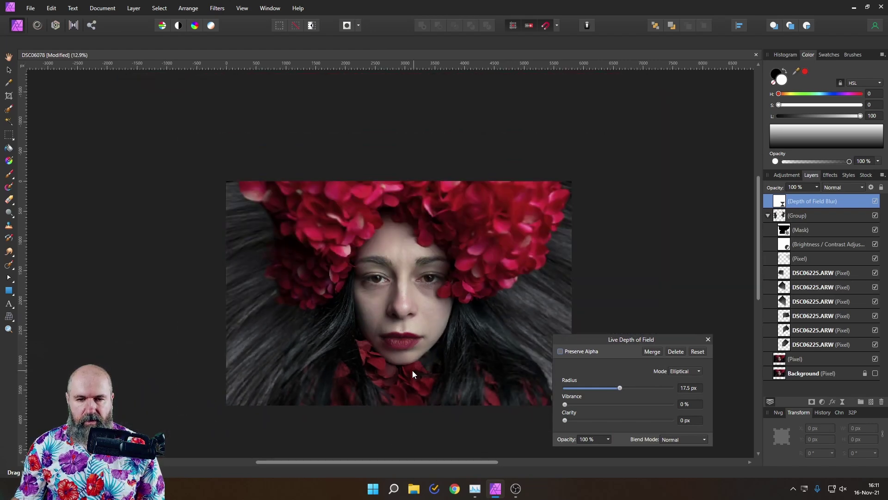
Step: Shape the elliptical focus and falloff guides so the face stays sharp
left_click_drag(399, 407, 398, 449)
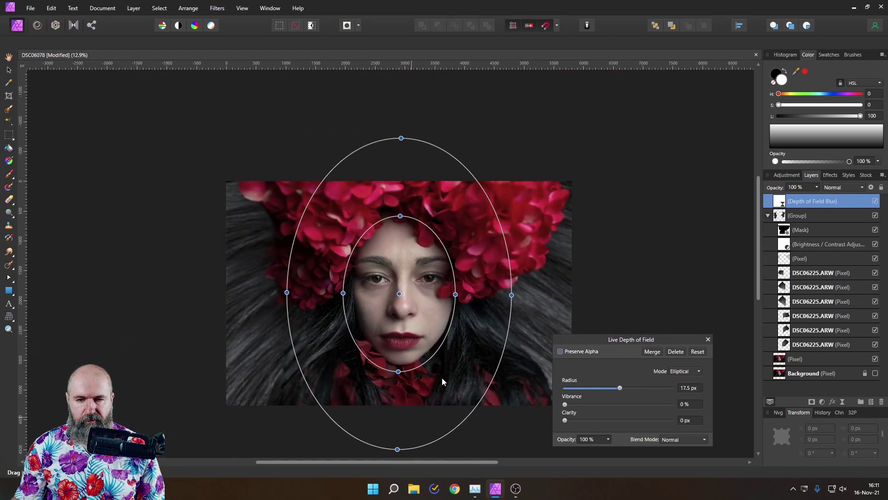
left_click_drag(511, 295, 599, 296)
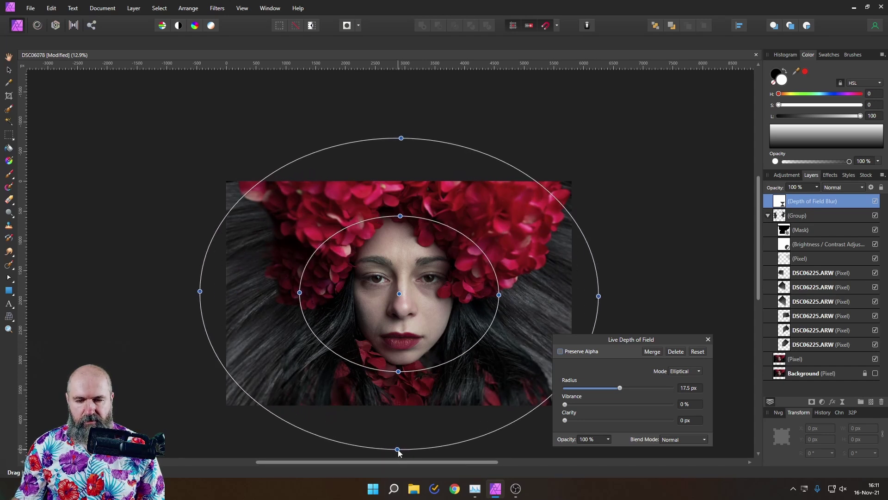
left_click_drag(398, 450, 397, 498)
left_click_drag(499, 295, 470, 290)
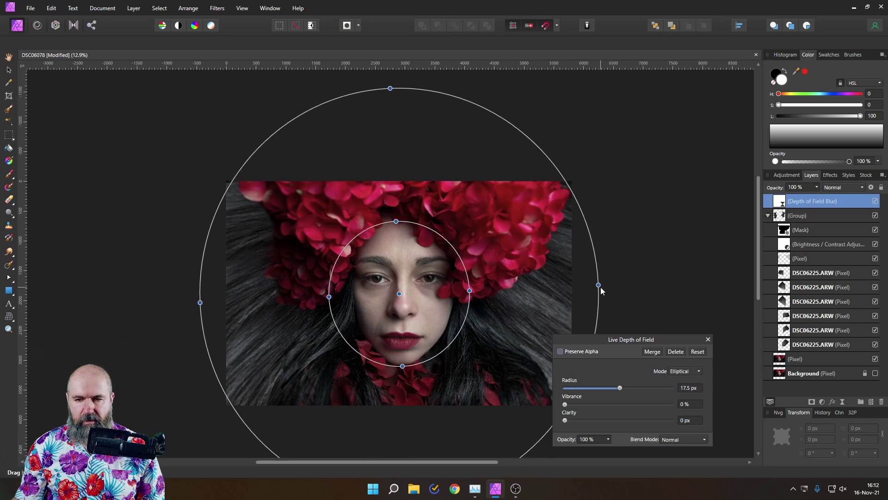
left_click_drag(599, 285, 576, 291)
left_click_drag(461, 294, 457, 295)
scroll(449, 225, "down", 3)
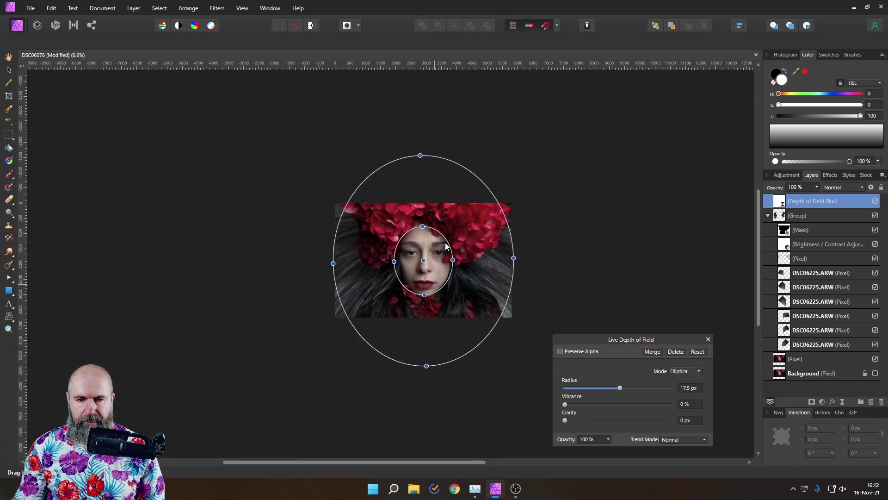
left_click_drag(421, 156, 421, 128)
left_click_drag(426, 261, 425, 260)
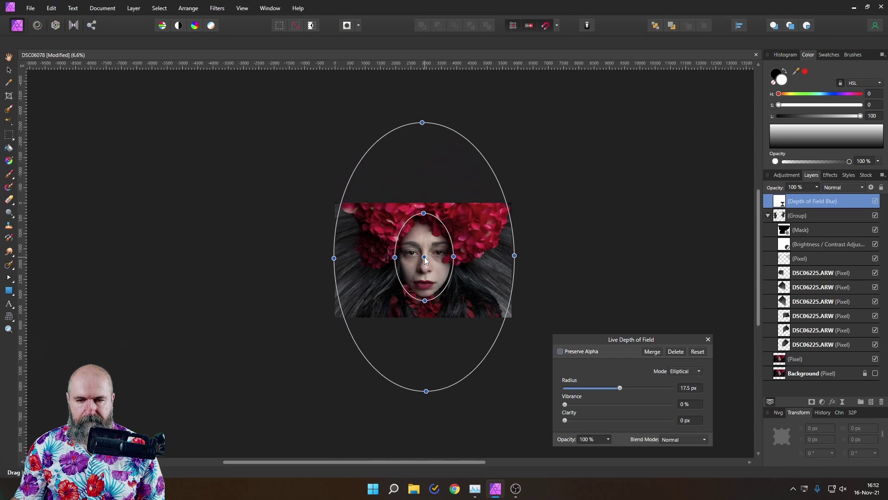
scroll(478, 310, "up", 3)
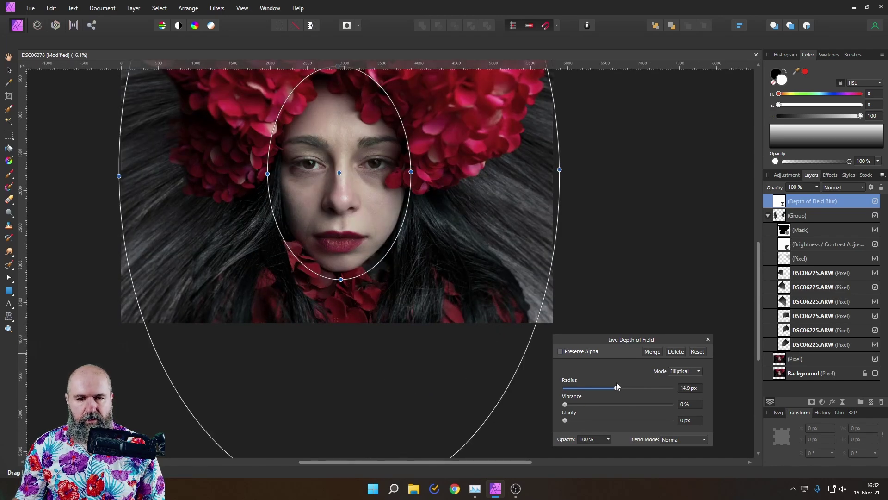
scroll(468, 274, "up", 2)
scroll(468, 275, "left", 1)
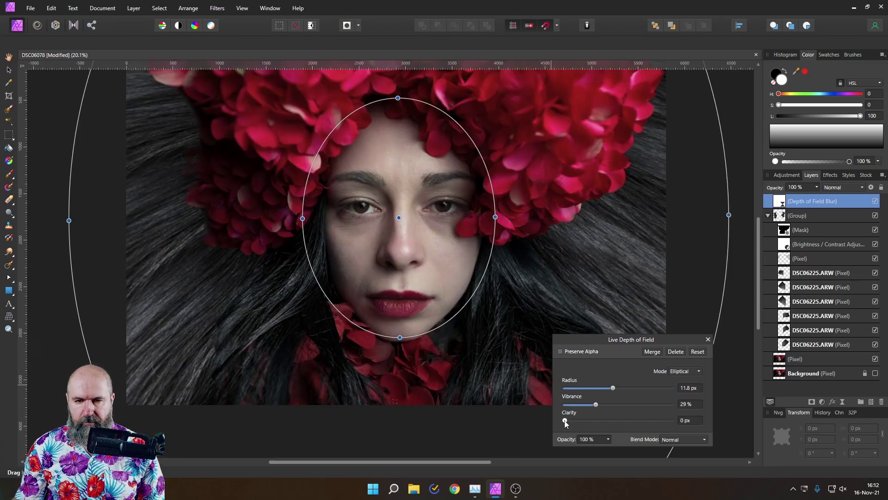
Step: Set vibrance to 29% and close the Depth of Field settings
left_click_drag(601, 422, 632, 425)
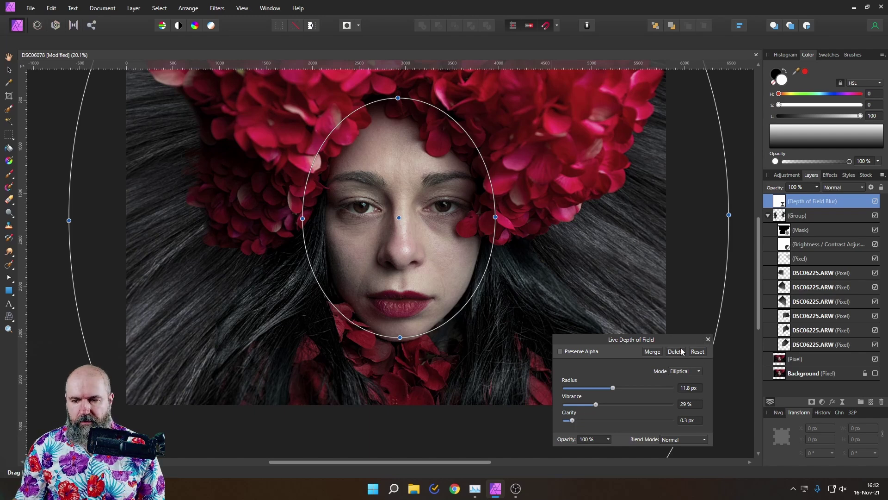
left_click(707, 340)
scroll(555, 321, "down", 3)
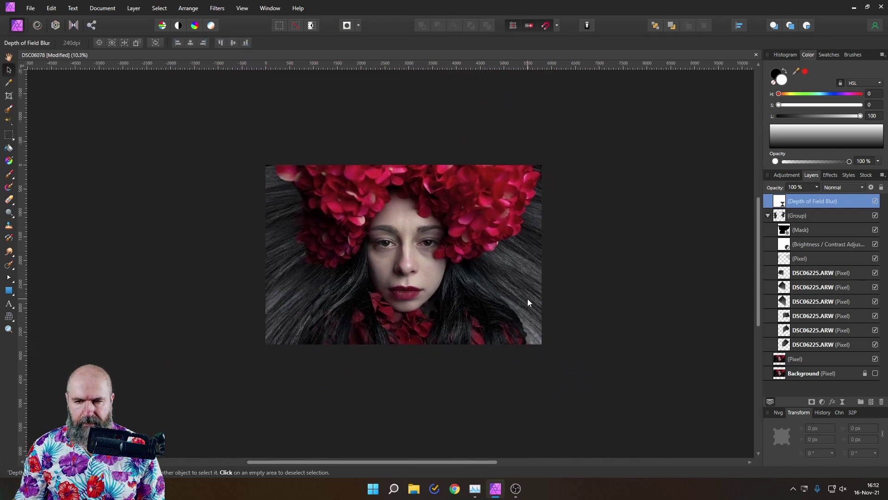
Step: Add a new empty pixel layer inside the hair group
scroll(532, 301, "up", 3)
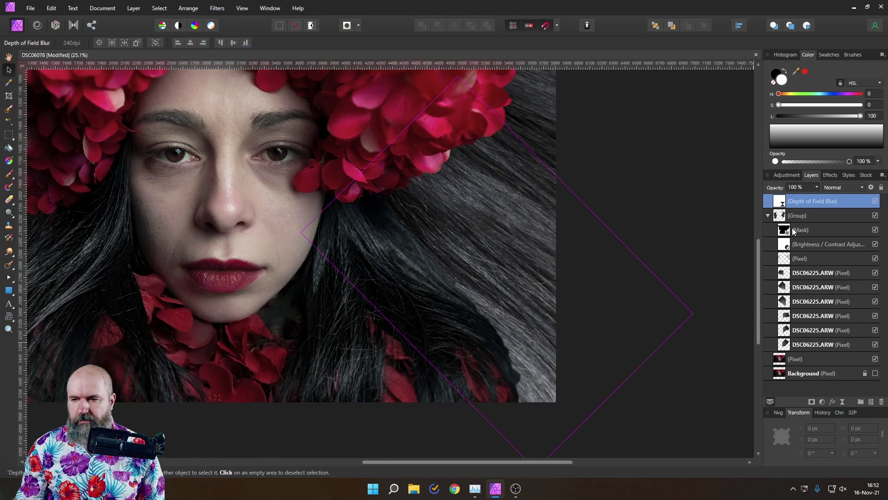
left_click(787, 247)
left_click(784, 260)
key("ctrl+shift+n")
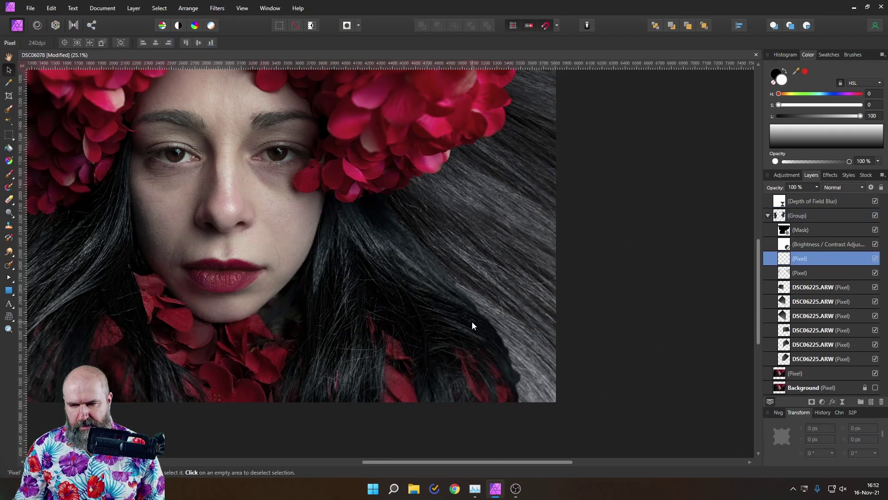
Step: Target the group mask with a 933.3 px Paint Brush at 4% opacity
left_click(781, 232)
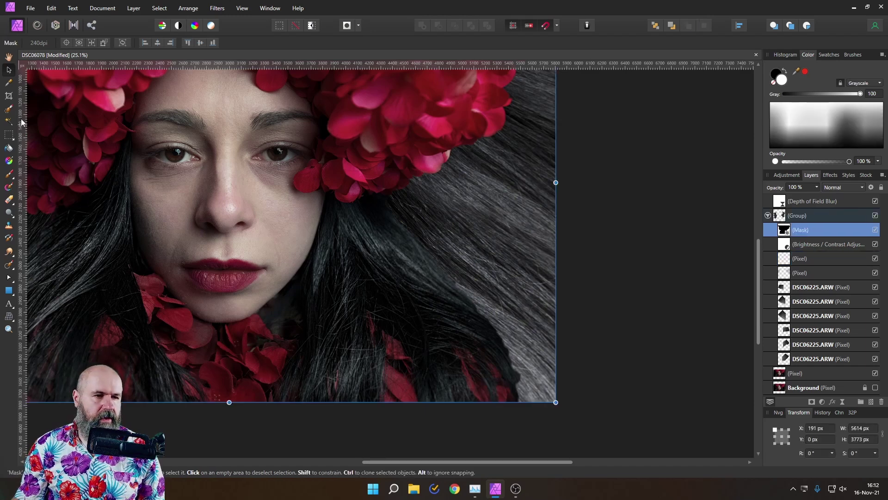
left_click(9, 173)
key("x")
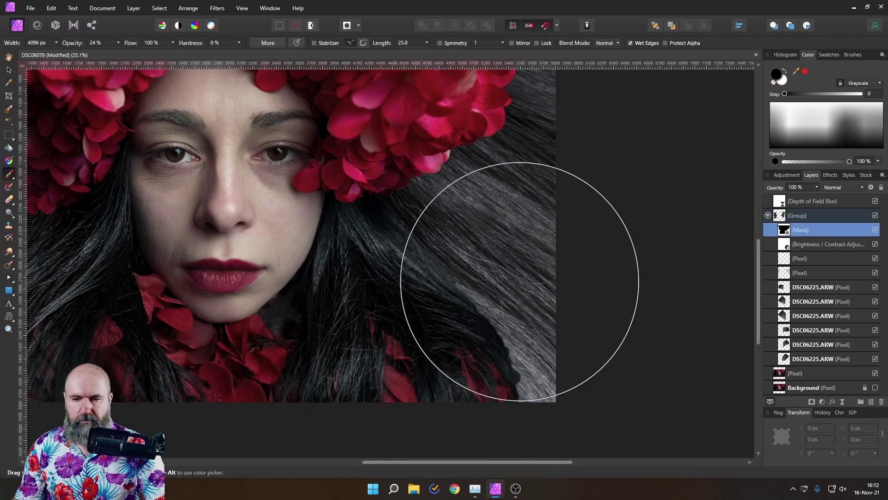
mouse_move(517, 275)
left_mouse_down()
mouse_move(480, 294)
mouse_move(514, 336)
mouse_move(511, 315)
mouse_move(497, 308)
mouse_move(507, 311)
mouse_move(500, 292)
mouse_move(526, 333)
mouse_move(530, 382)
mouse_move(473, 264)
mouse_move(438, 246)
mouse_move(533, 309)
mouse_move(481, 306)
mouse_move(468, 272)
mouse_move(571, 400)
mouse_move(545, 387)
mouse_move(463, 288)
mouse_move(515, 306)
mouse_move(560, 405)
mouse_move(473, 277)
mouse_move(605, 441)
mouse_move(632, 426)
left_mouse_up()
key("x")
key("0")
key("4")
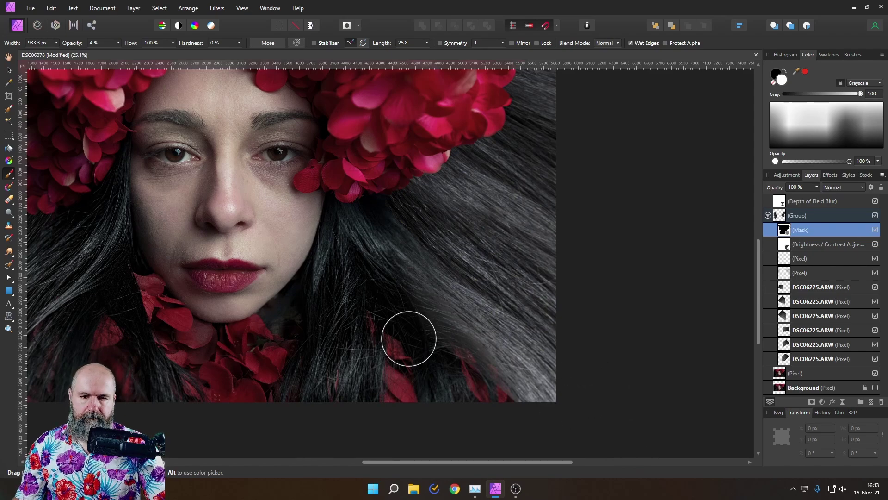
scroll(430, 340, "left", 5)
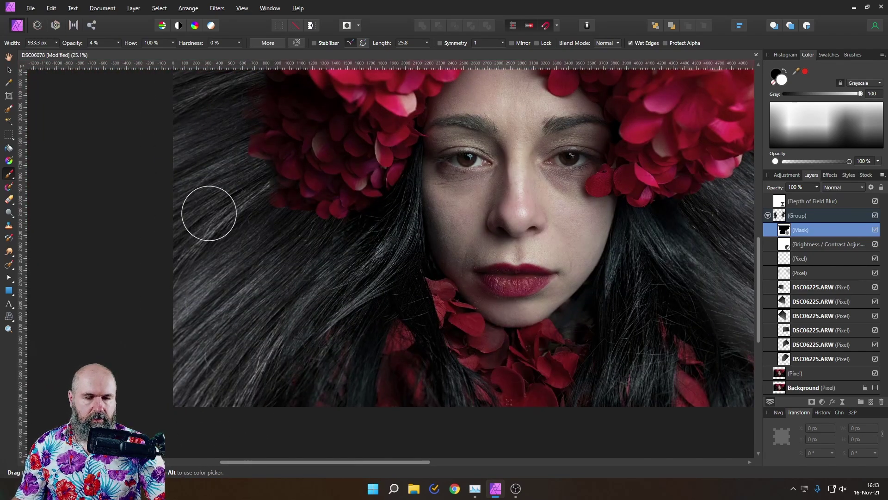
scroll(307, 323, "right", 4)
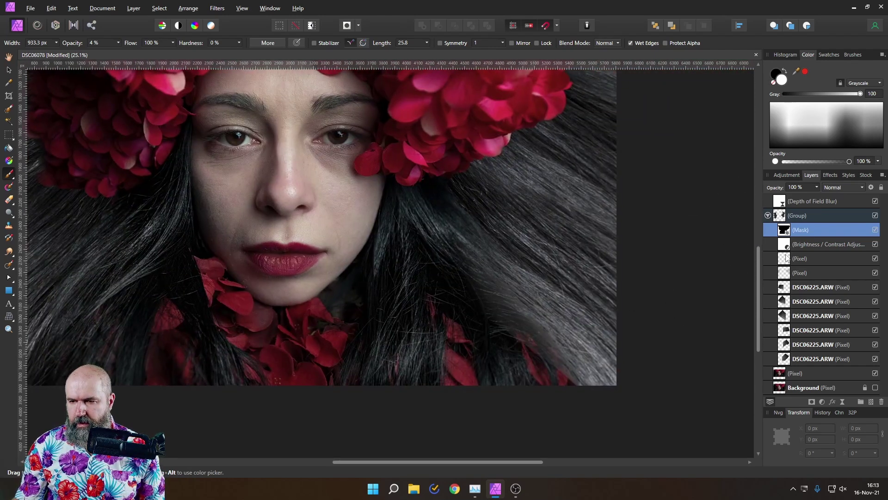
Step: Switch to the new pixel layer and paint with black
left_click(788, 257)
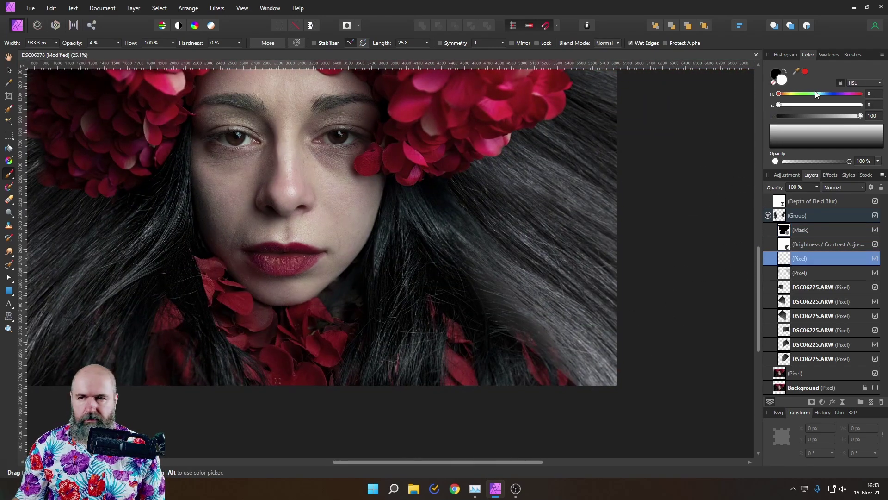
left_click(777, 73)
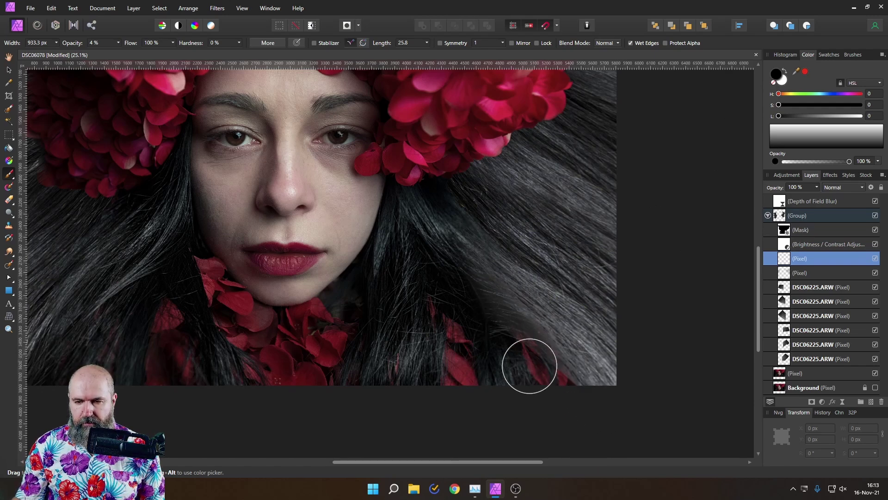
scroll(454, 371, "left", 5)
scroll(454, 371, "up", 1)
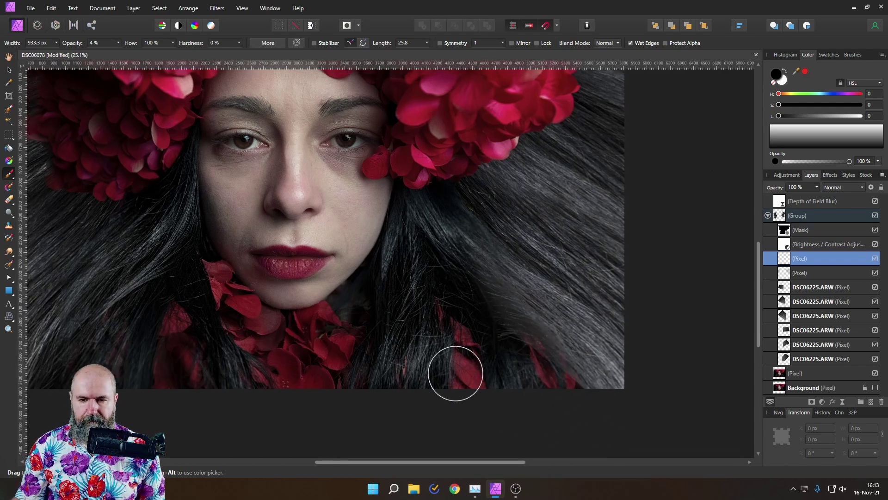
scroll(637, 381, "right", 6)
scroll(638, 380, "down", 1)
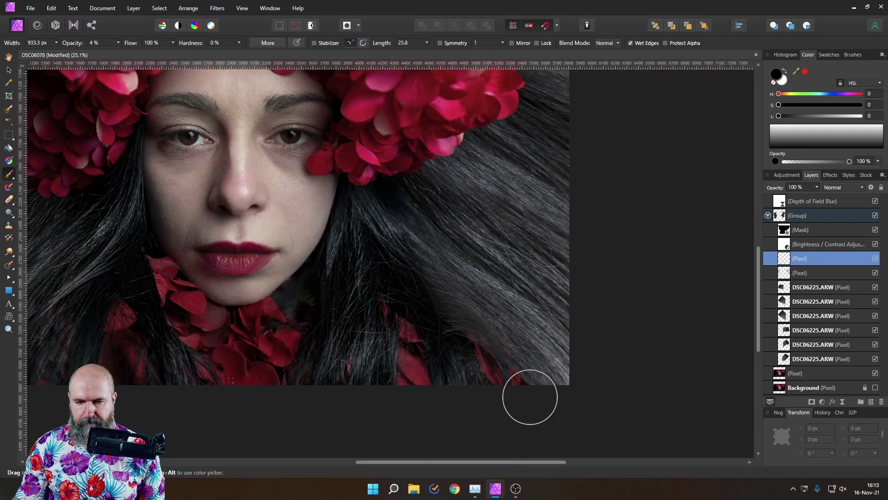
Step: Save the document and merge all visible layers into a new top layer
scroll(529, 396, "down", 2)
key("ctrl+s")
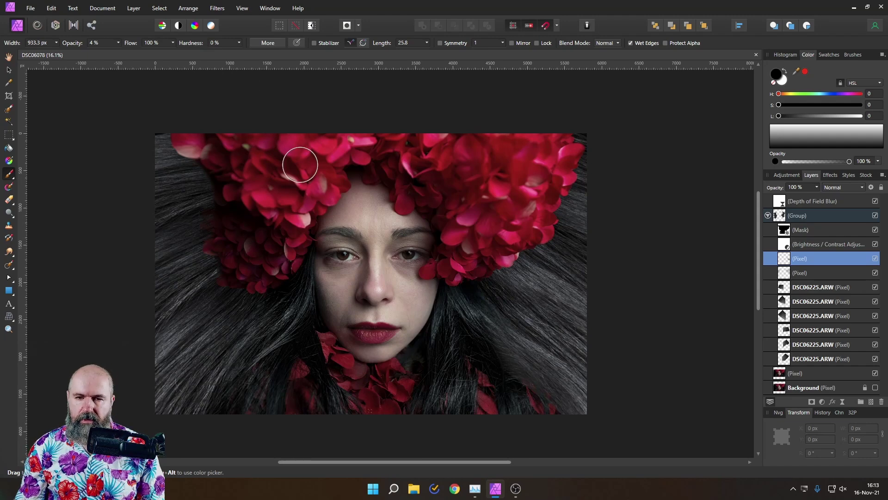
right_click(781, 206)
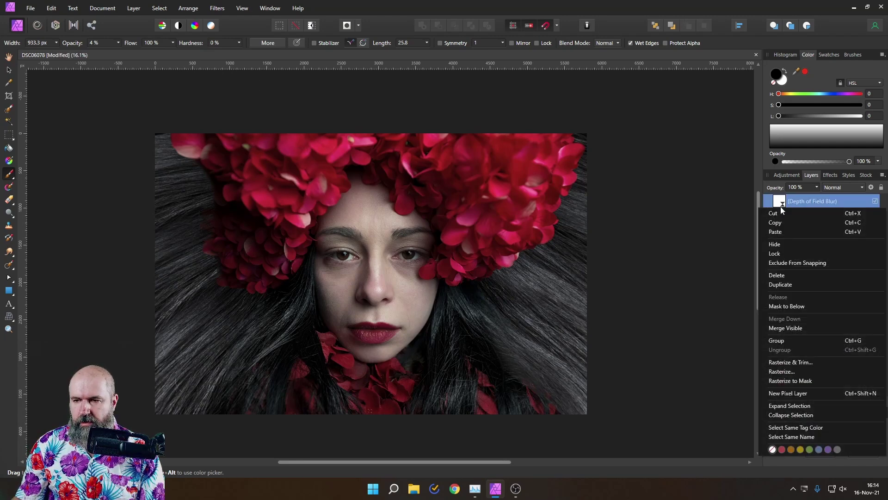
left_click(799, 328)
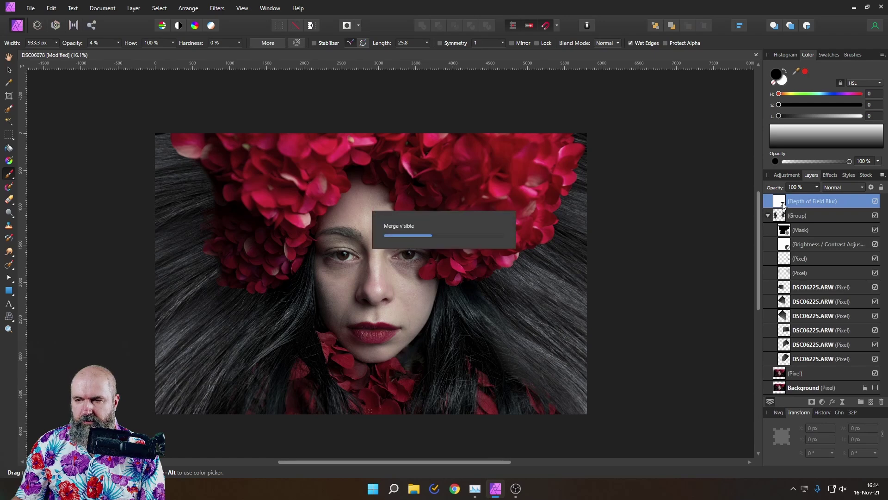
Step: Launch Nik Collection Viveza 3 on the merged layer
left_click(217, 8)
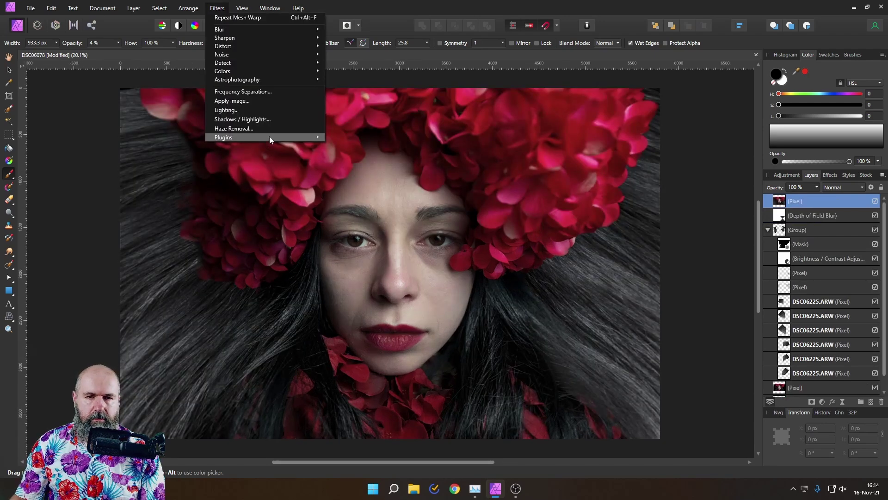
mouse_move(323, 137)
mouse_move(357, 153)
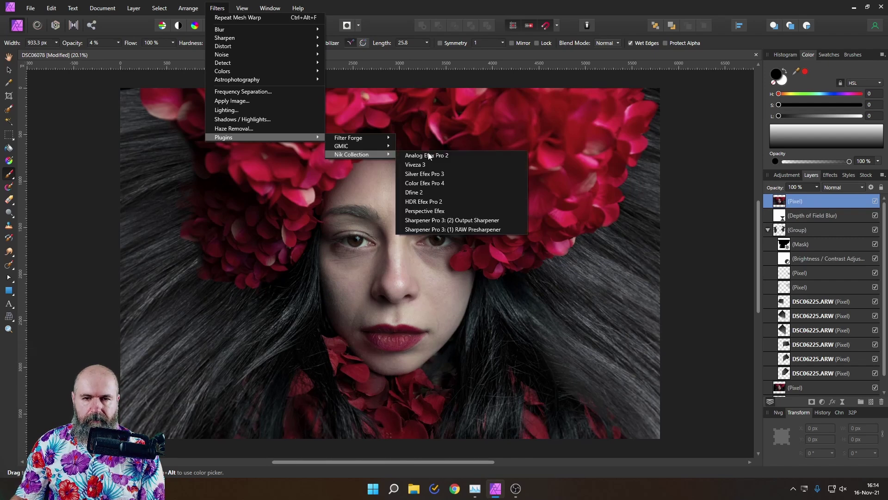
left_click(425, 164)
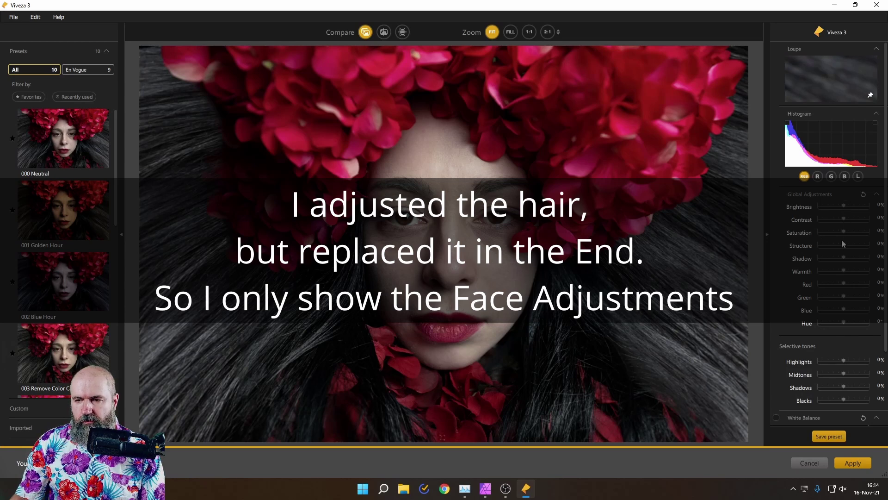
Step: Raise global Structure and add a forehead control point with lifted shadows
left_click_drag(845, 246, 854, 243)
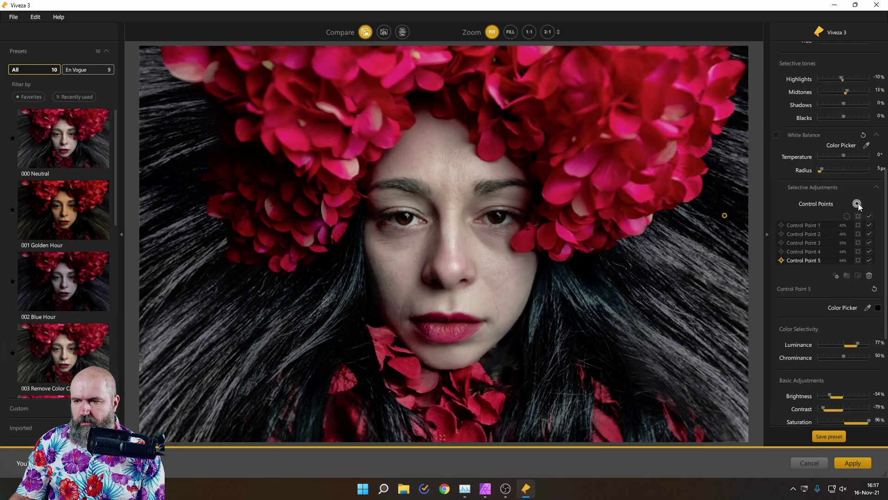
scroll(859, 206, "up", 3)
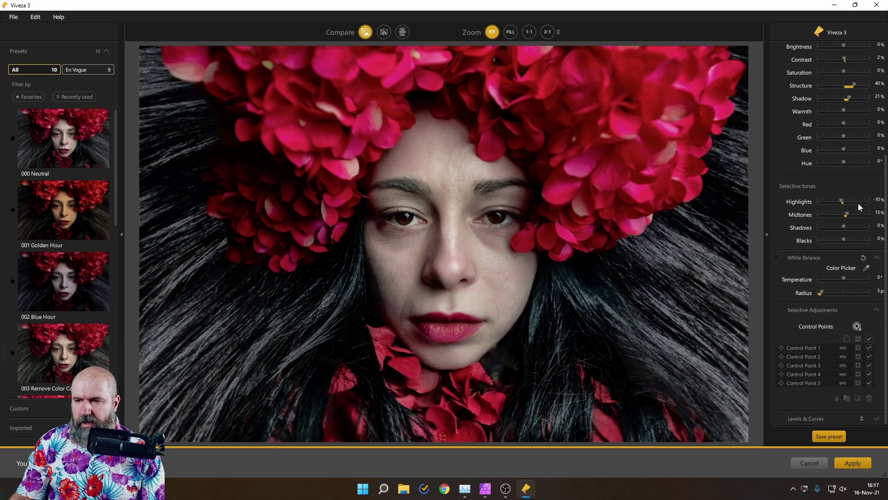
left_click(426, 126)
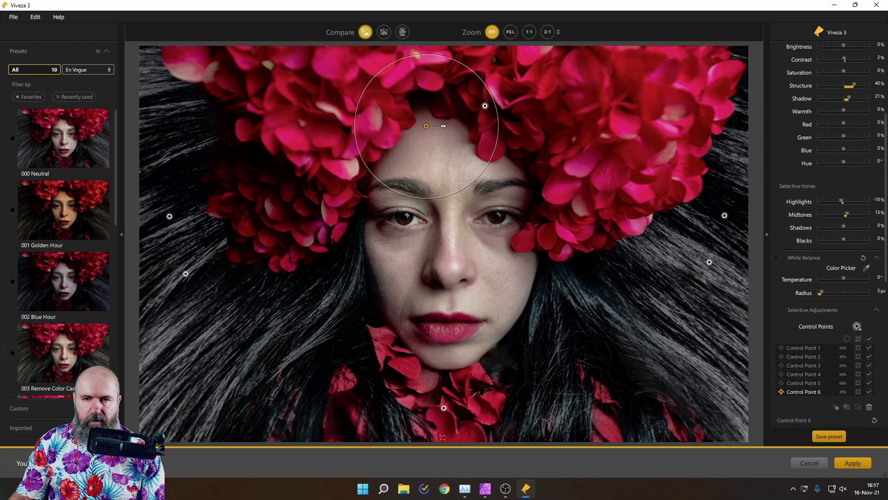
left_click_drag(493, 102, 514, 100)
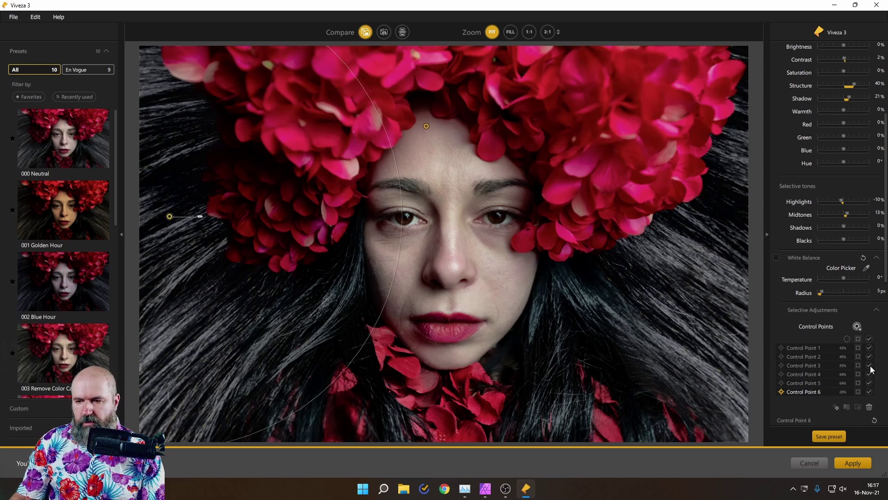
scroll(814, 367, "down", 5)
scroll(833, 342, "down", 1)
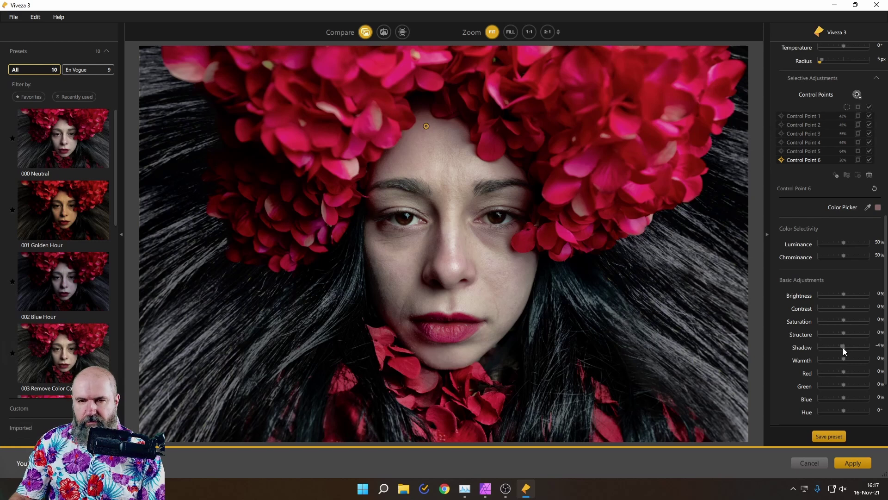
left_click_drag(843, 348, 848, 348)
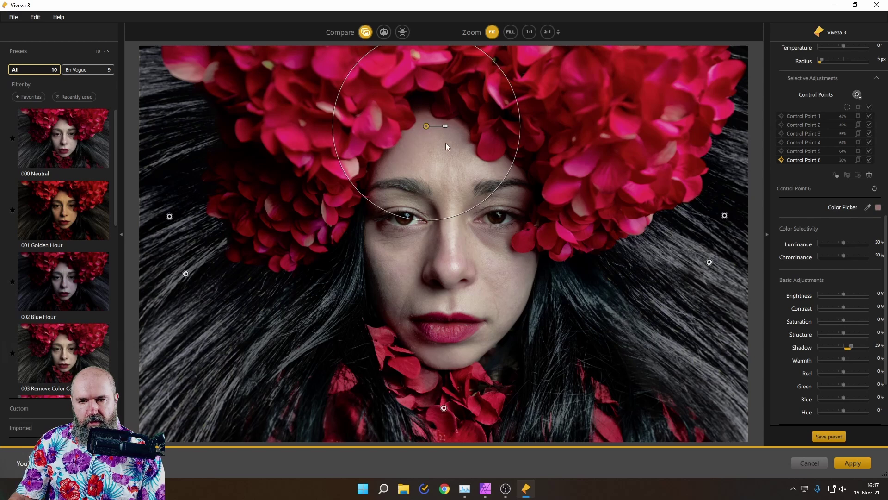
scroll(844, 142, "up", 7)
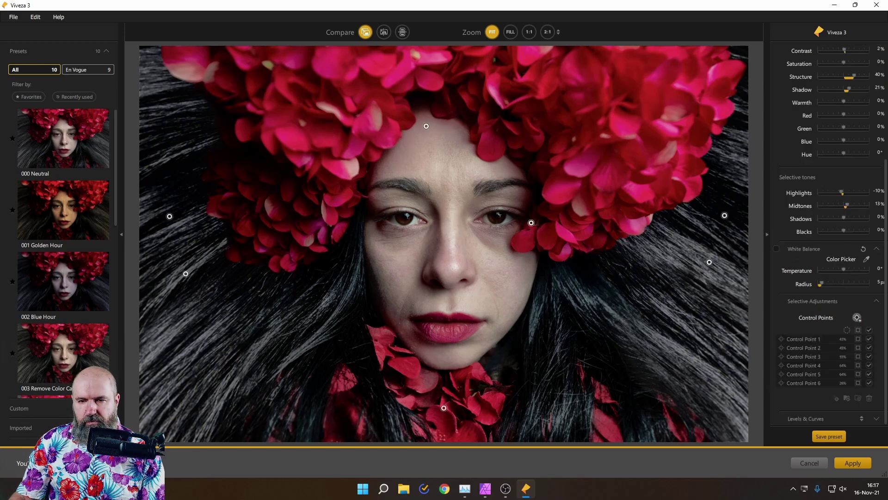
Step: Add a 37% structure control point on one cheek and copy it to the other
left_click(501, 237)
scroll(829, 364, "down", 5)
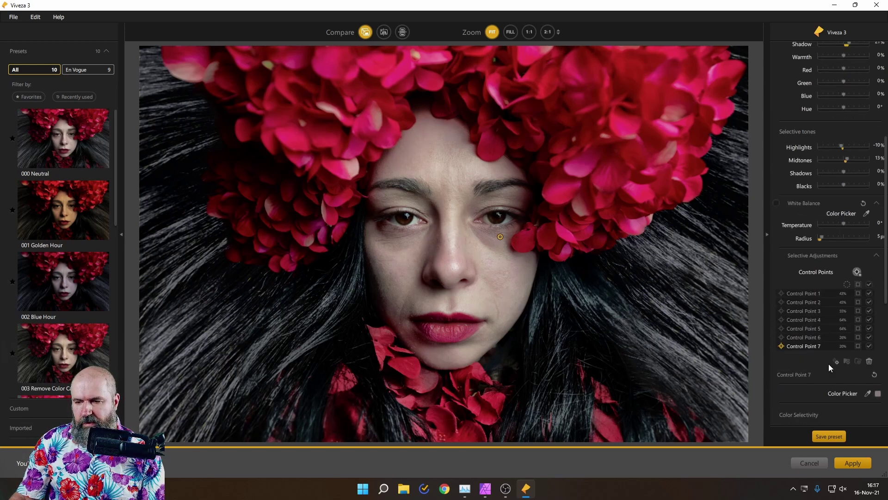
left_click_drag(844, 332, 859, 332)
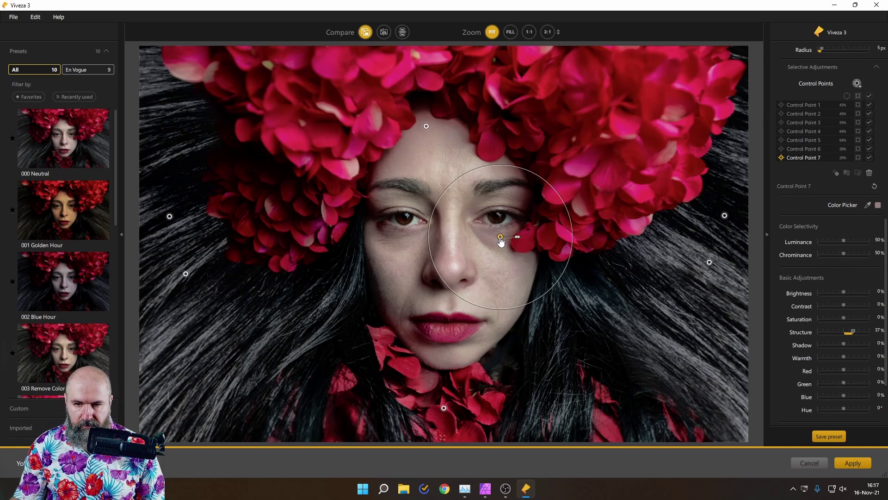
left_click_drag(501, 237, 376, 227)
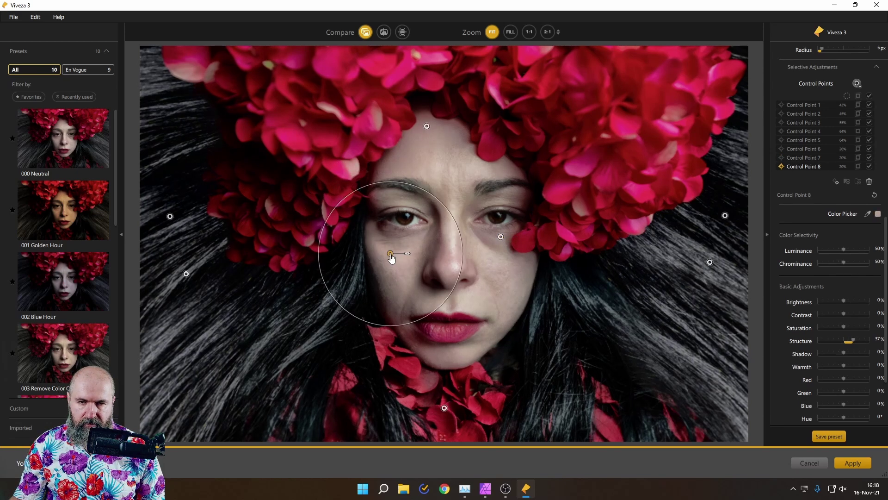
left_click_drag(392, 259, 433, 298)
left_click_drag(426, 126, 441, 155)
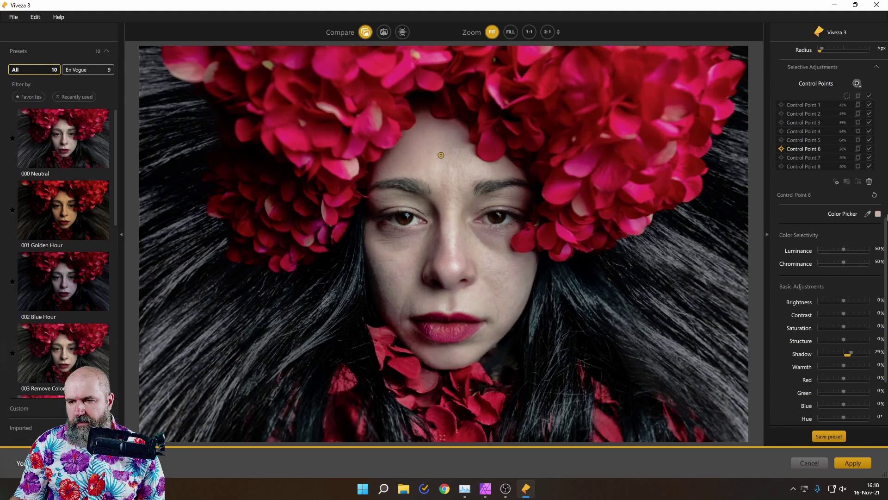
Step: Place a small control point on the left eye and refine its mask
left_click(858, 84)
left_click(415, 221)
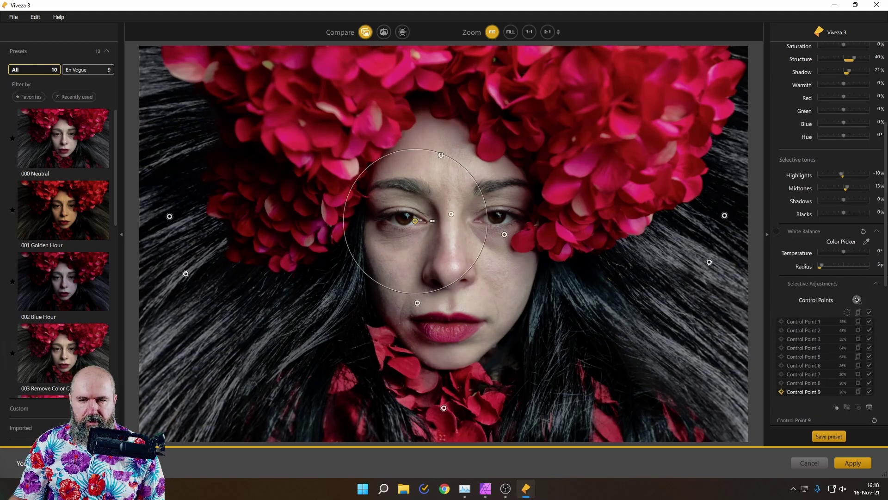
left_click_drag(465, 172, 434, 201)
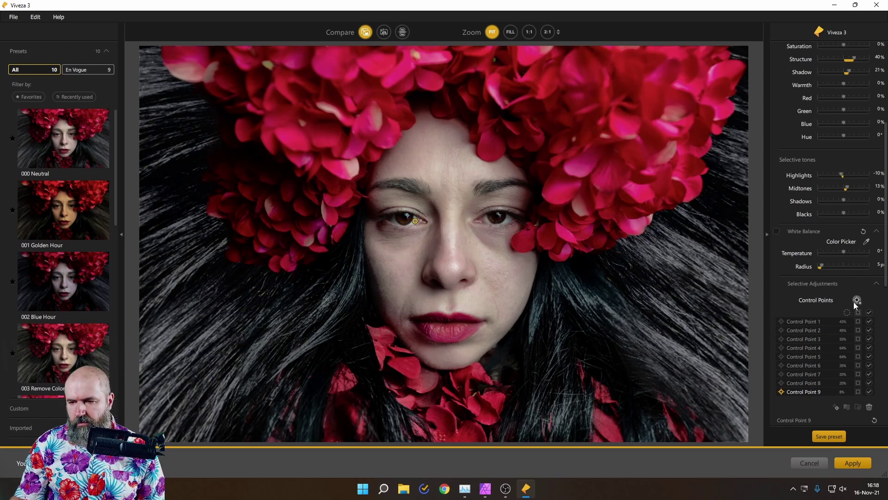
scroll(838, 324, "down", 5)
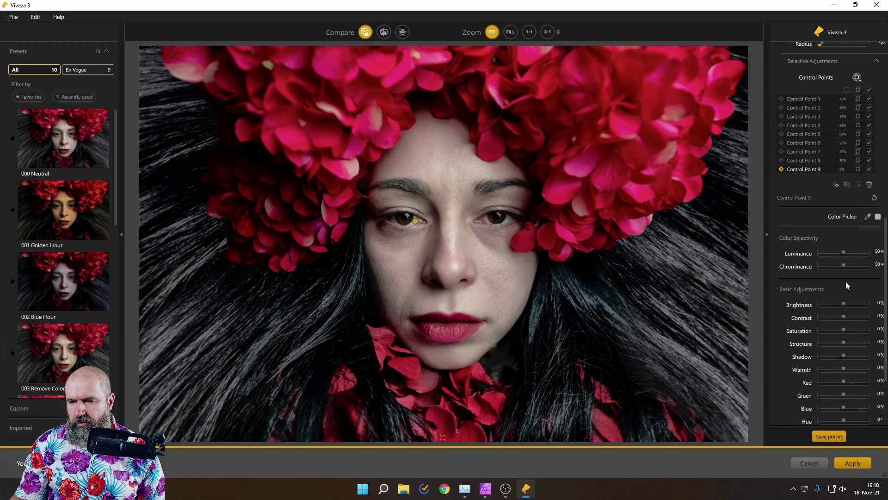
left_click(858, 169)
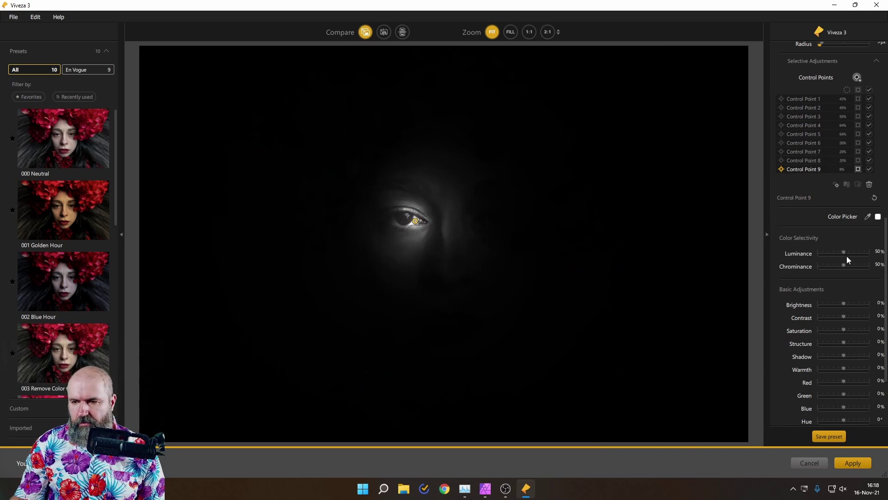
left_click_drag(837, 254, 845, 256)
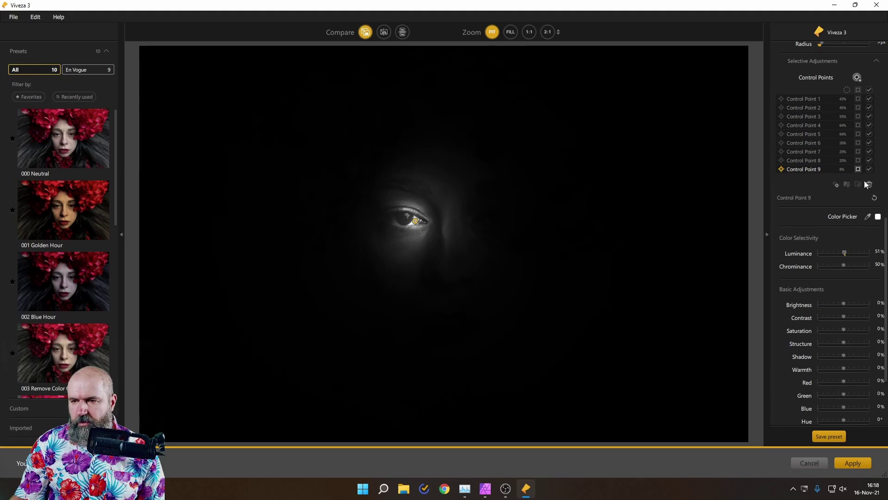
left_click(859, 169)
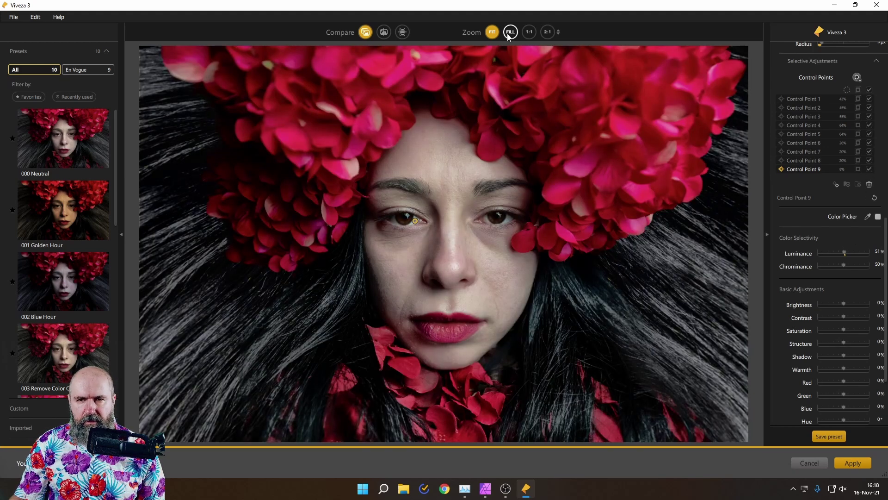
Step: At 1:1 zoom, add brightening points to the eye whites and both irises, then return to FIT
left_click(531, 32)
scroll(856, 397, "down", 3)
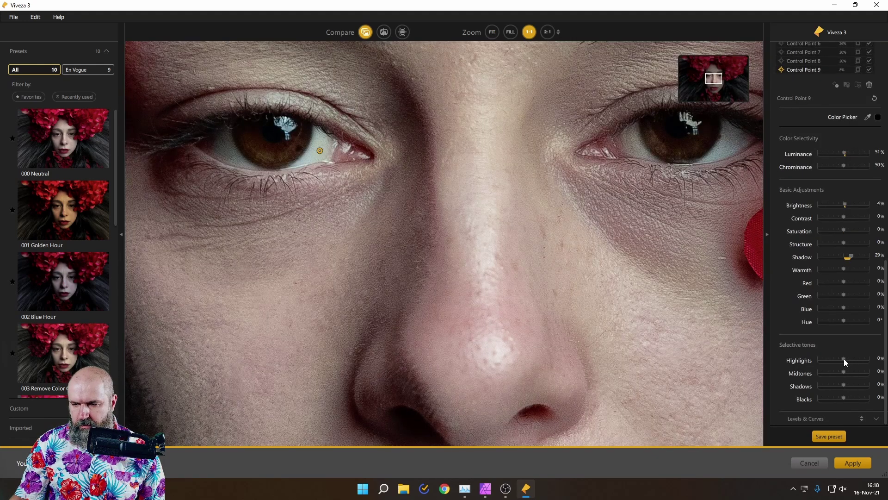
left_click(836, 85)
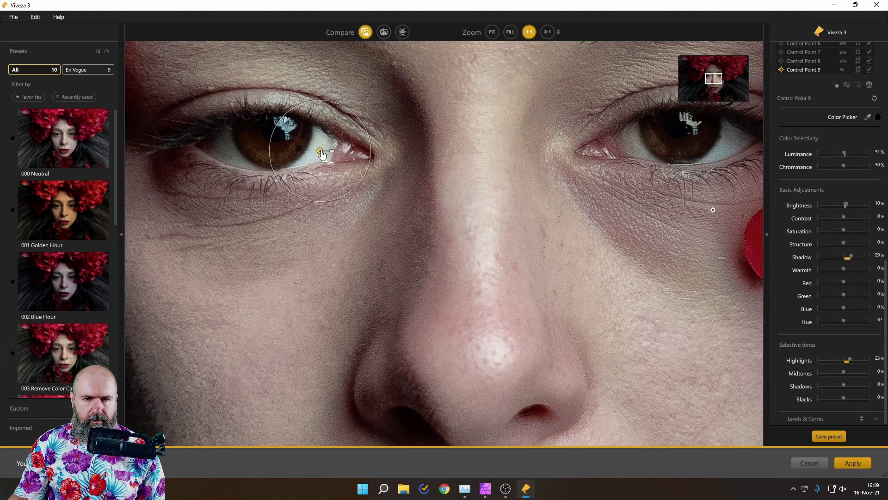
left_click(227, 155)
left_click_drag(227, 156, 729, 146)
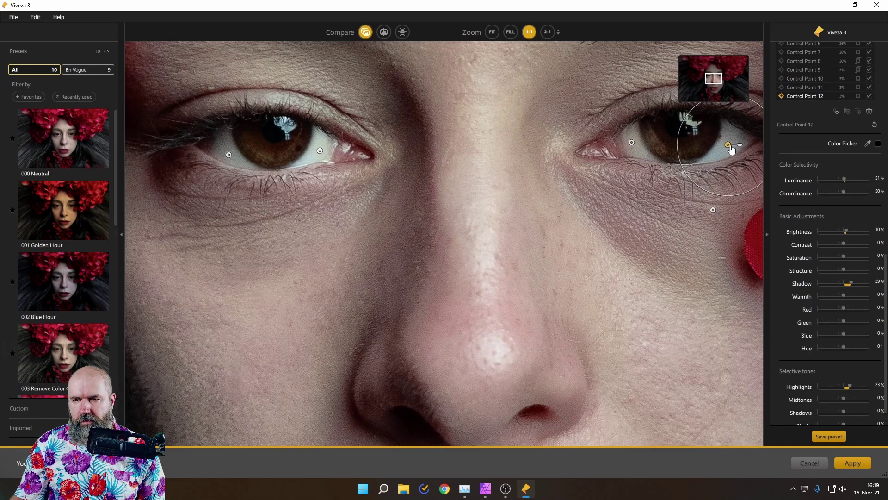
left_click_drag(729, 145, 692, 125)
left_click_drag(453, 131, 288, 131)
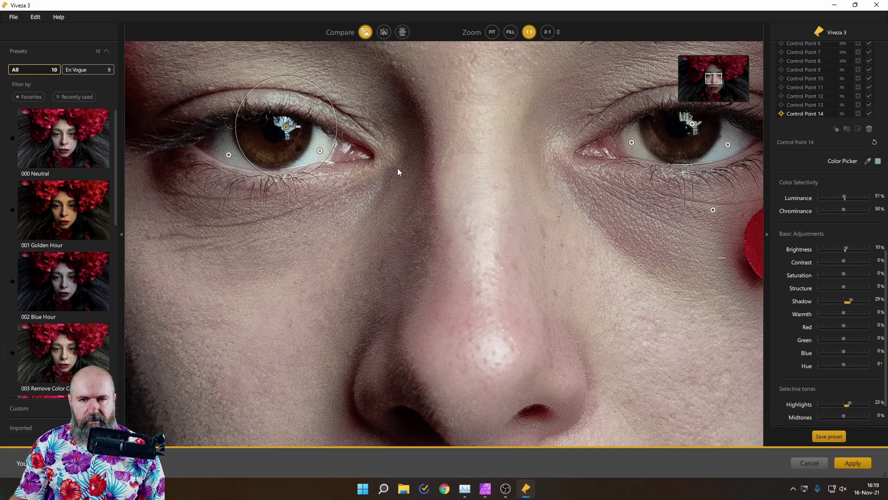
left_click(493, 32)
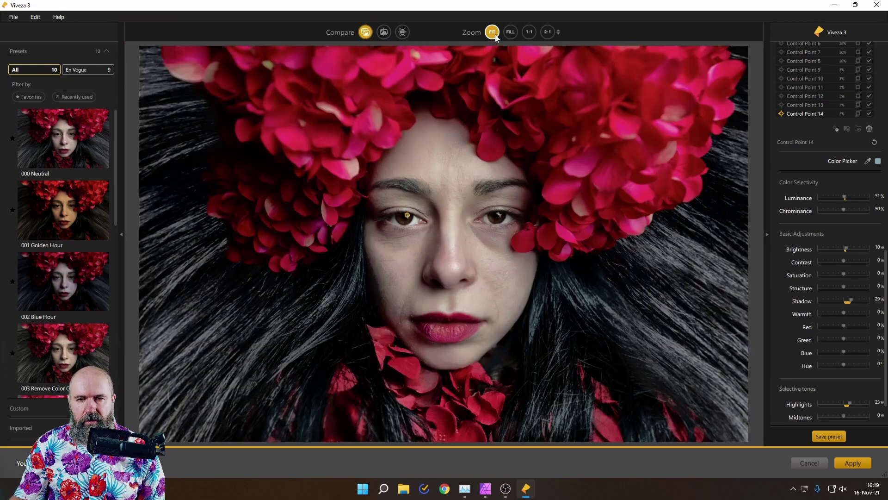
left_click(749, 157)
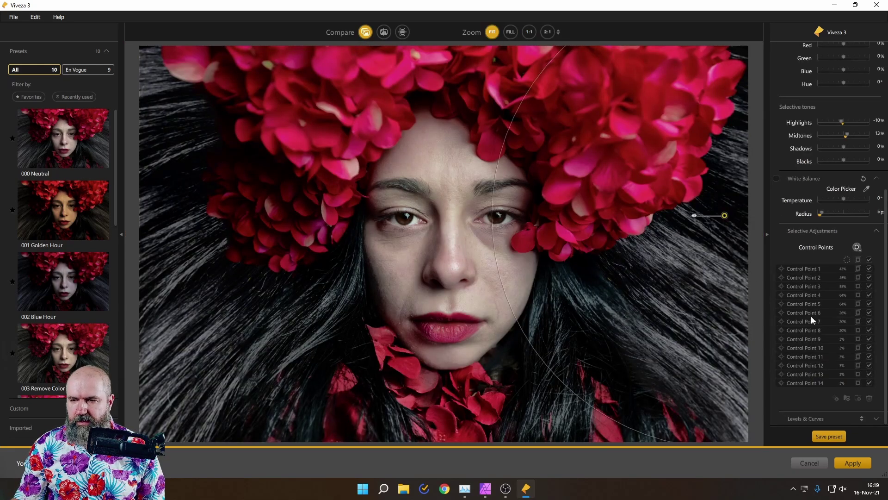
Step: Pull in the radius circles of Control Points 7, 8 and 6 to shrink their areas
left_click(444, 407)
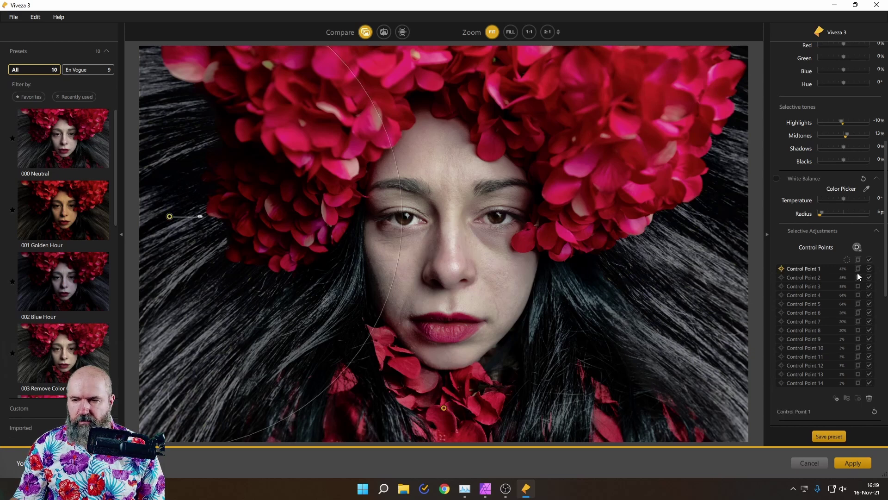
scroll(829, 367, "down", 1)
scroll(829, 367, "down", 5)
left_click_drag(867, 268, 843, 265)
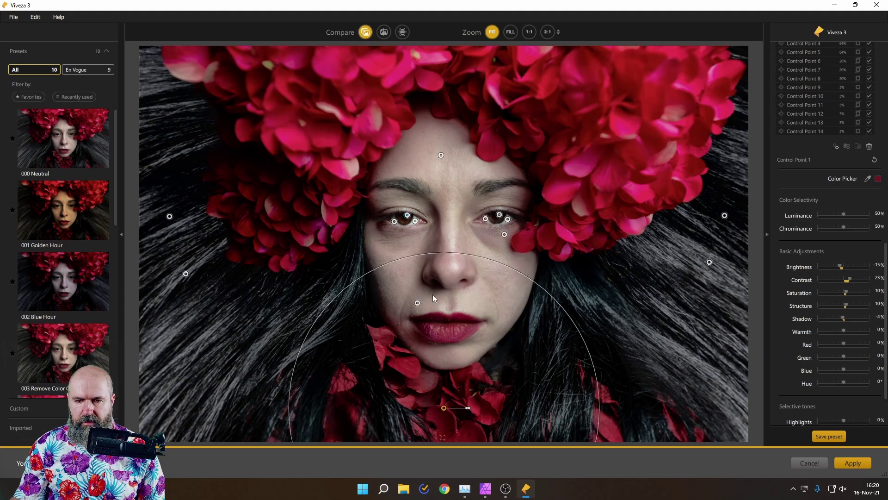
left_click(504, 235)
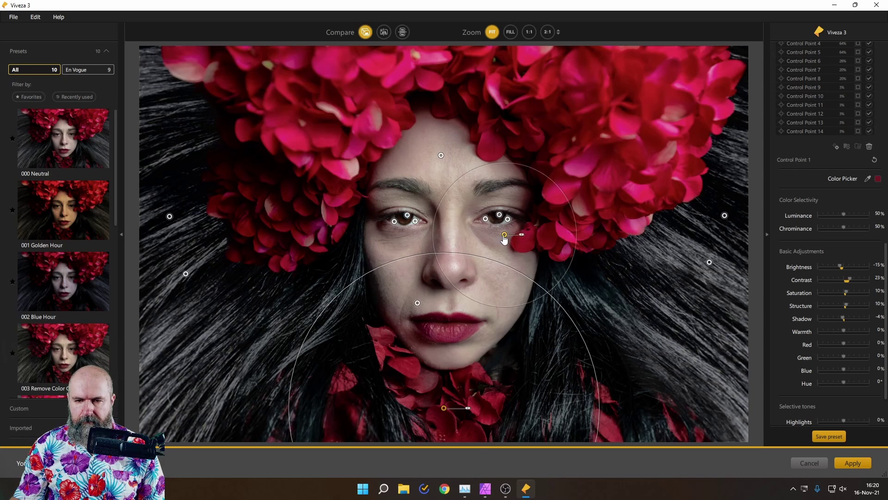
mouse_move(441, 264)
left_mouse_down()
mouse_move(466, 249)
mouse_move(477, 260)
mouse_move(453, 277)
left_mouse_up()
left_click(417, 303)
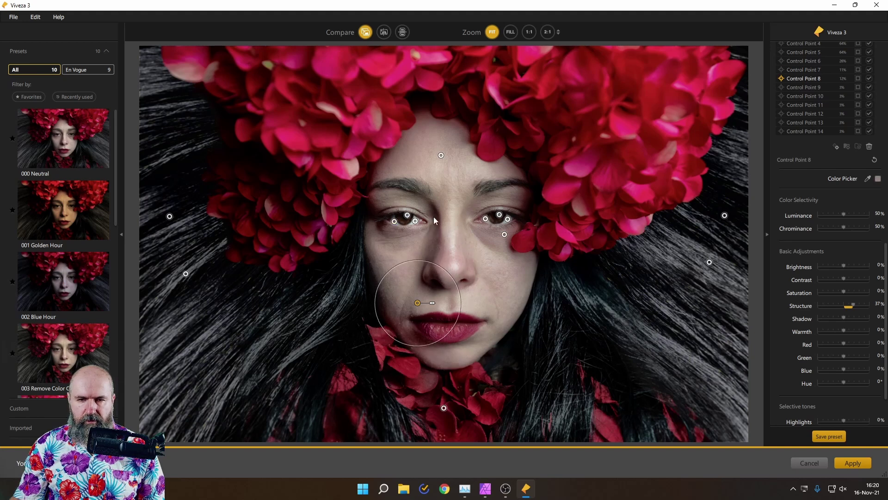
left_click(441, 155)
left_click_drag(515, 211, 493, 183)
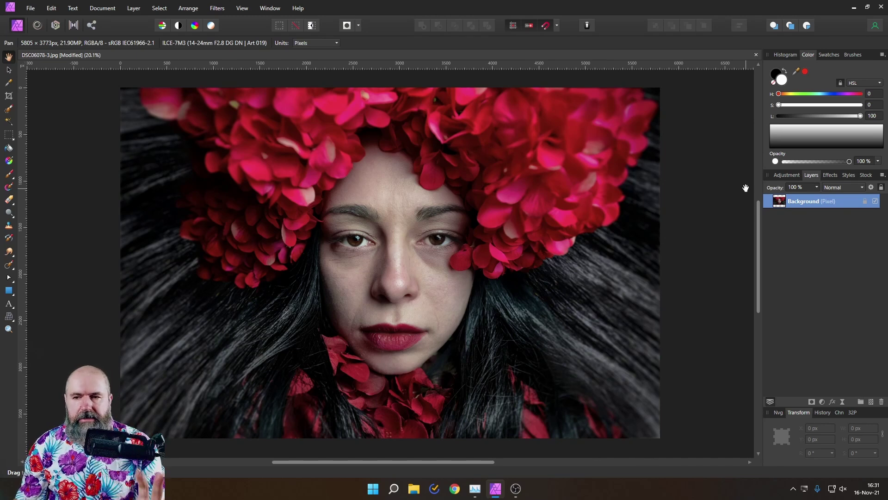
Step: Add an HSL Shift adjustment, then narrow the red range and lower its hue shift
left_click(822, 401)
left_click(807, 197)
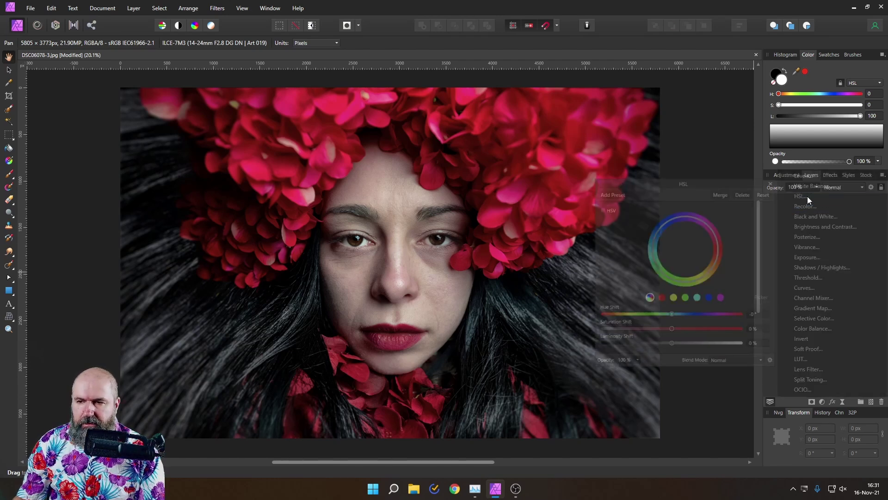
left_click_drag(661, 173, 670, 181)
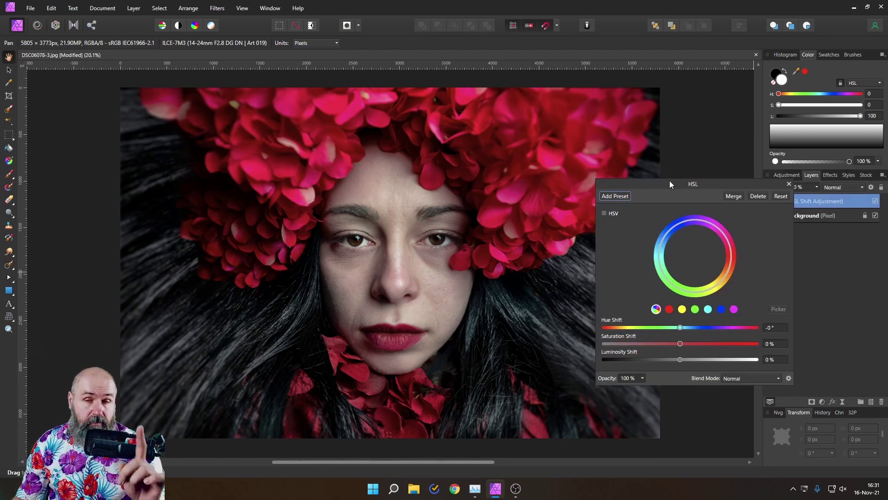
left_click(669, 309)
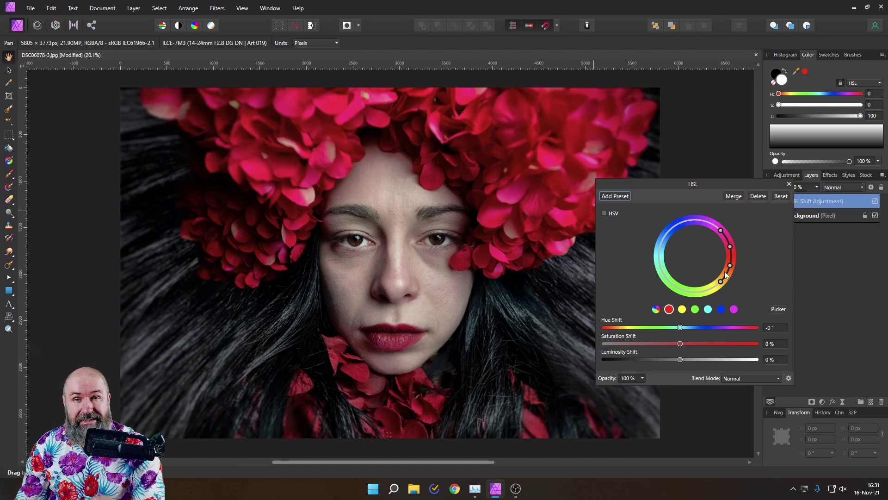
left_click_drag(720, 230, 715, 226)
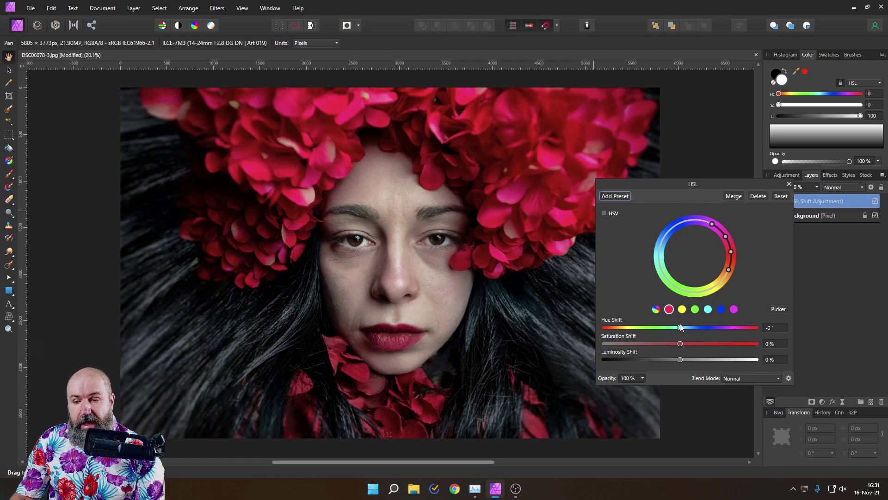
mouse_move(681, 326)
left_mouse_down()
mouse_move(677, 320)
mouse_move(670, 339)
mouse_move(680, 336)
left_mouse_up()
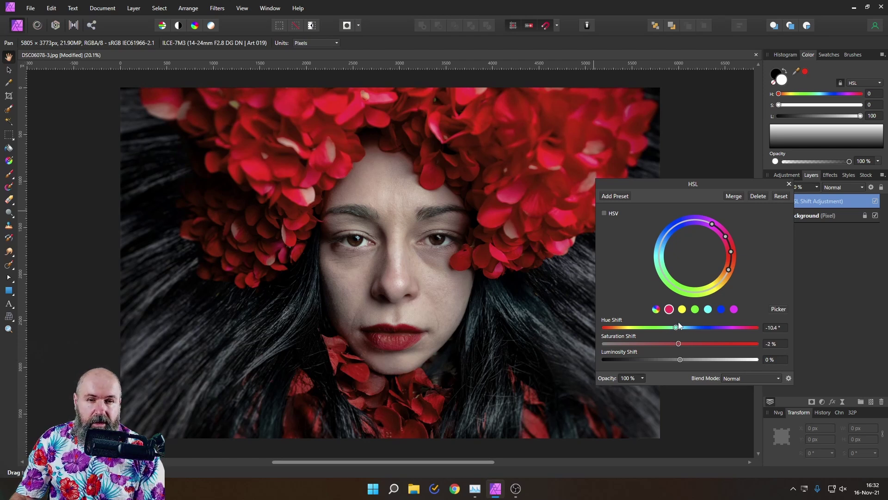
Step: Shift magentas by −23.6° hue, −59% saturation and −5% luminosity
left_click(734, 309)
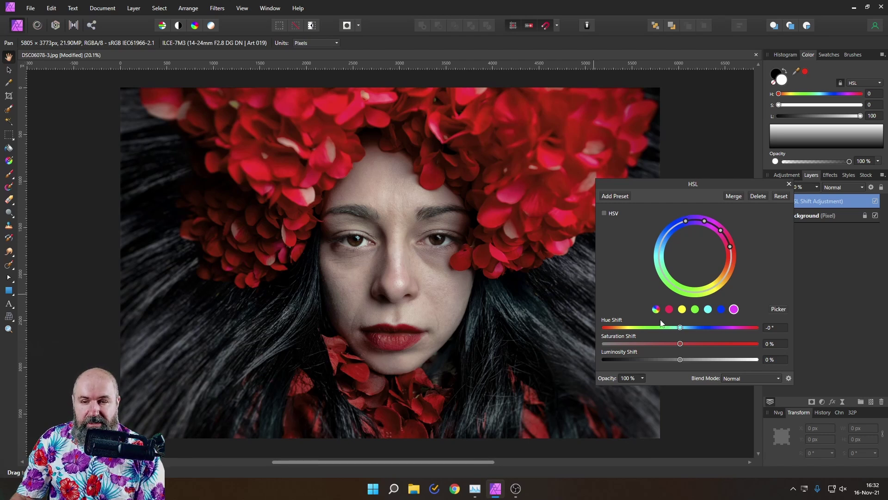
left_click_drag(680, 327, 676, 359)
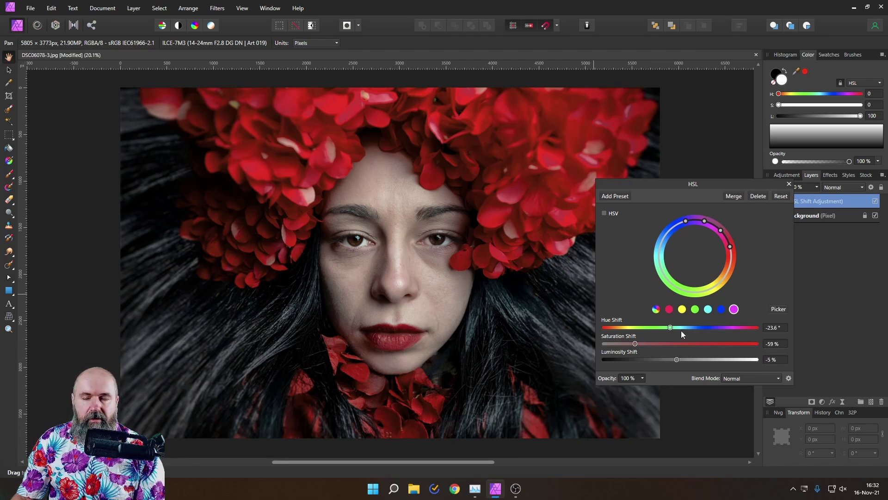
left_click(686, 310)
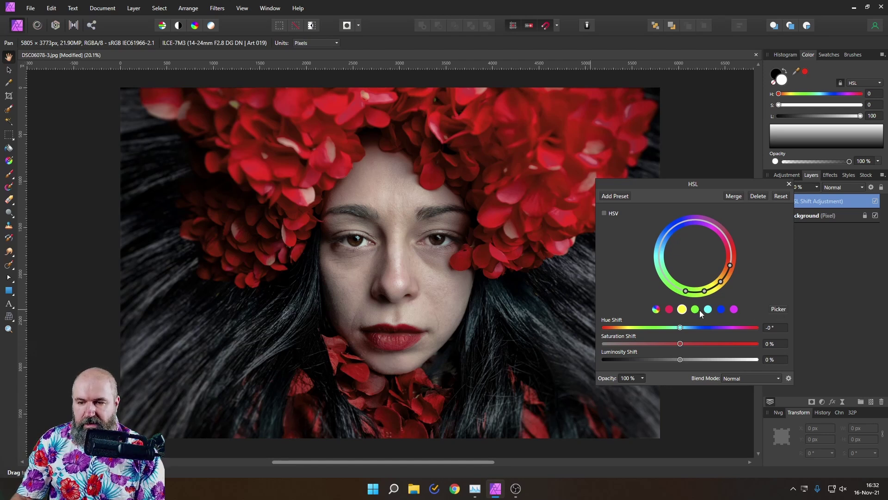
Step: Sample the face's skin tone and raise its hue and saturation shifts for warmer skin
left_click(779, 309)
left_click(429, 287)
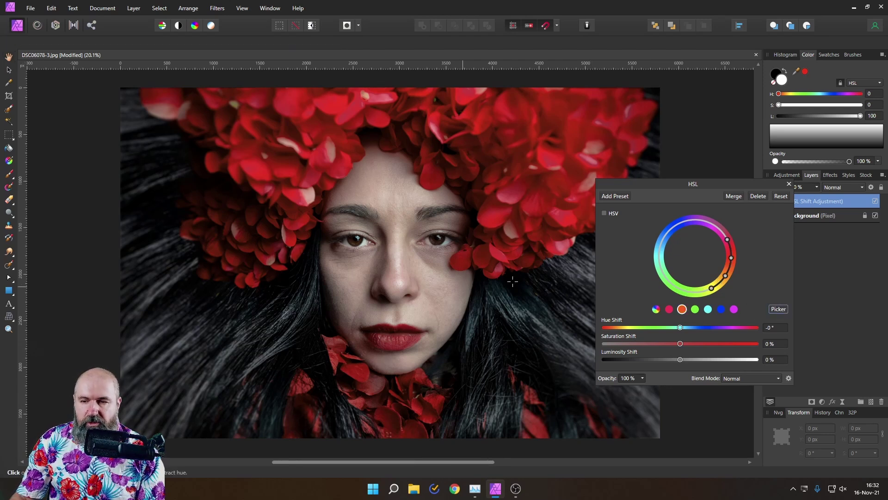
left_click(401, 227)
left_click(375, 201)
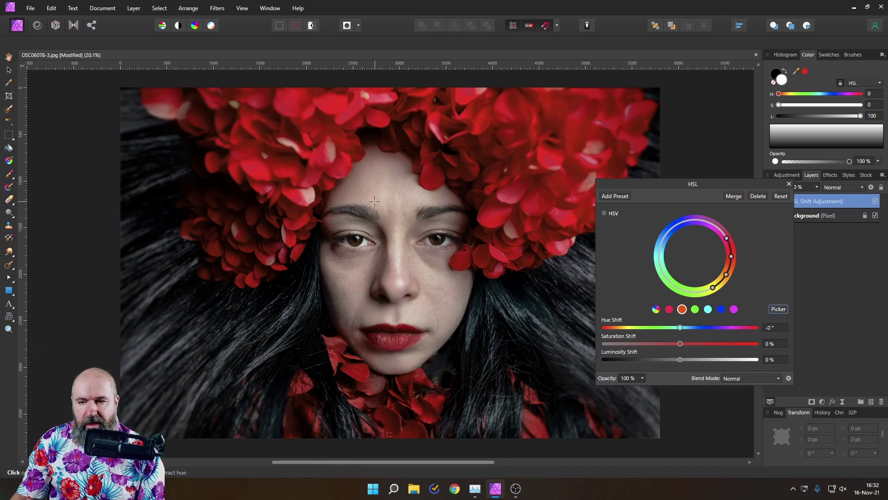
left_click(392, 233)
left_click(398, 231)
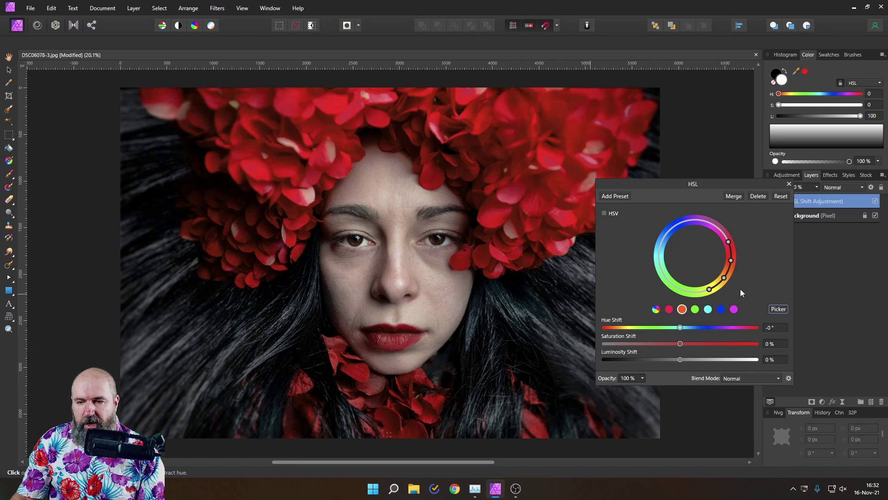
left_click_drag(710, 289, 729, 270)
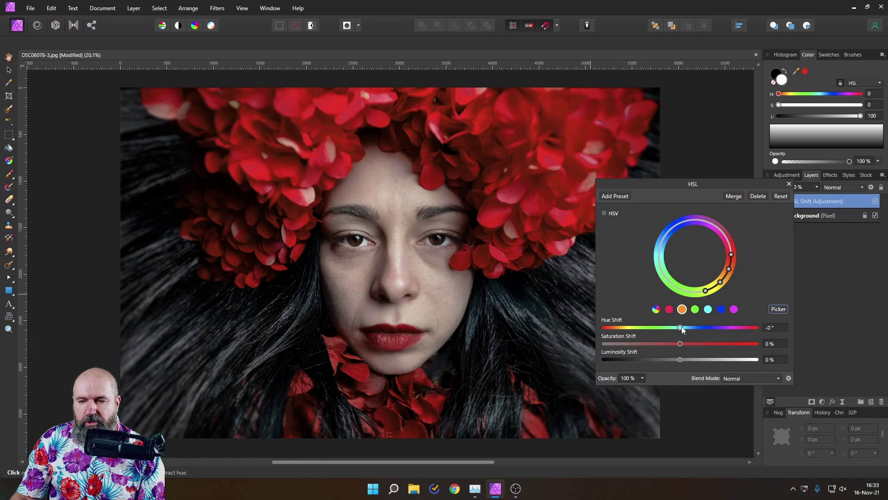
left_click_drag(681, 329, 698, 351)
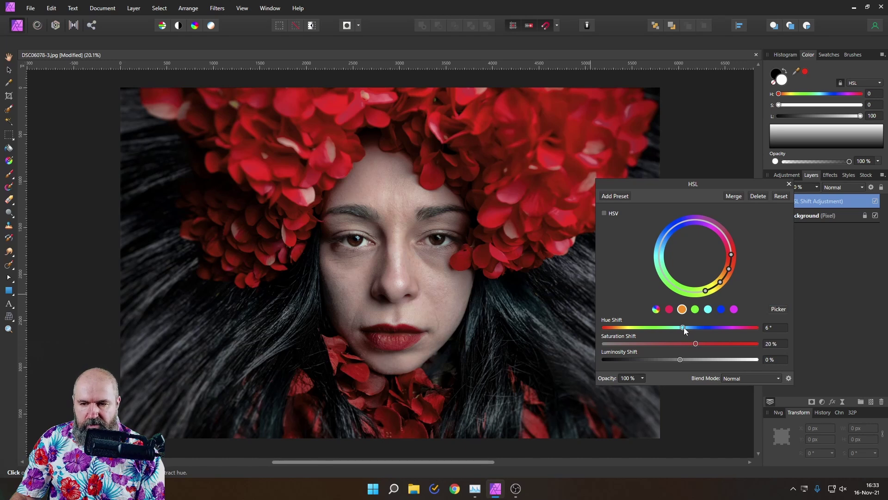
left_click_drag(681, 358, 696, 344)
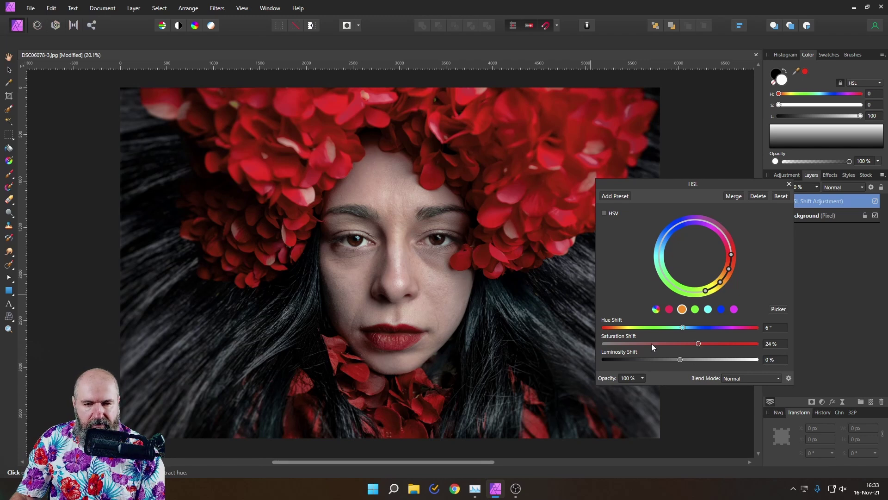
Step: Sample the hair into the cyan range: −31.2° hue, −12% saturation, +16% luminosity
left_click(709, 309)
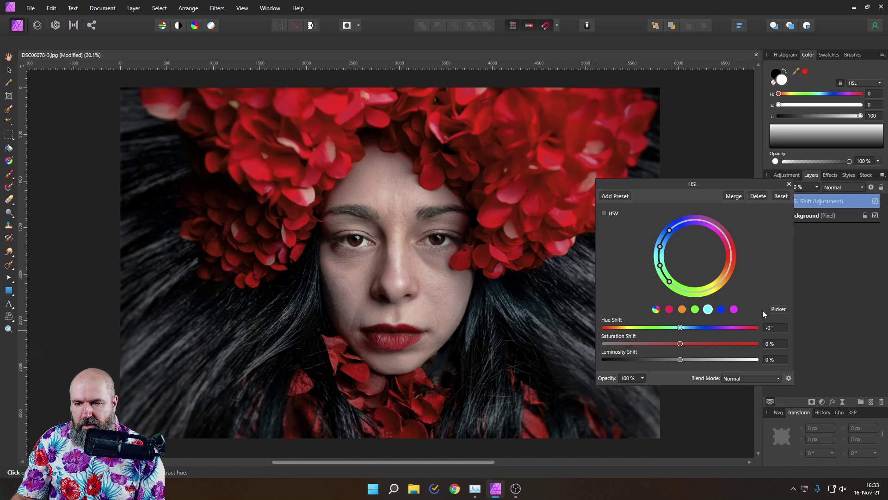
left_click(777, 309)
left_click(518, 313)
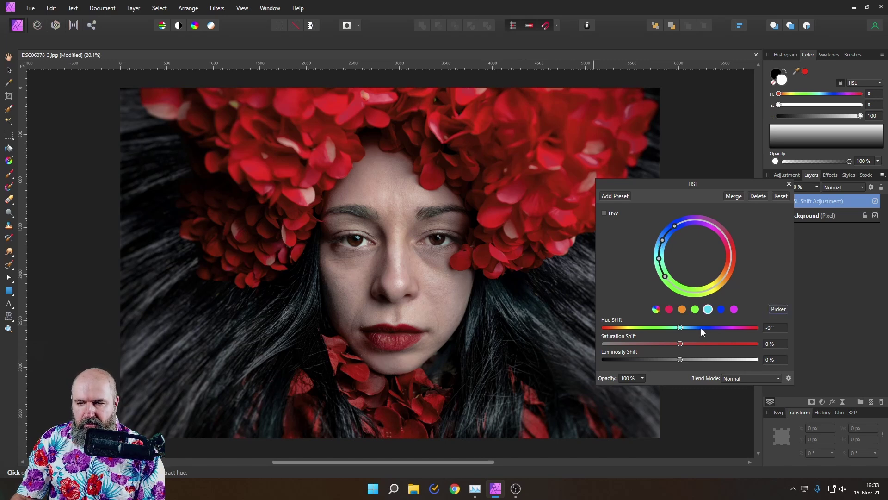
left_click_drag(681, 328, 691, 360)
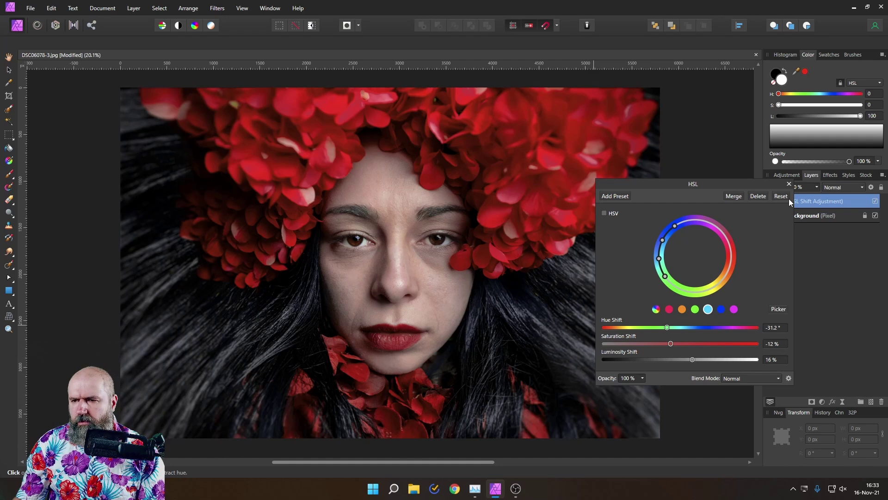
left_click(790, 184)
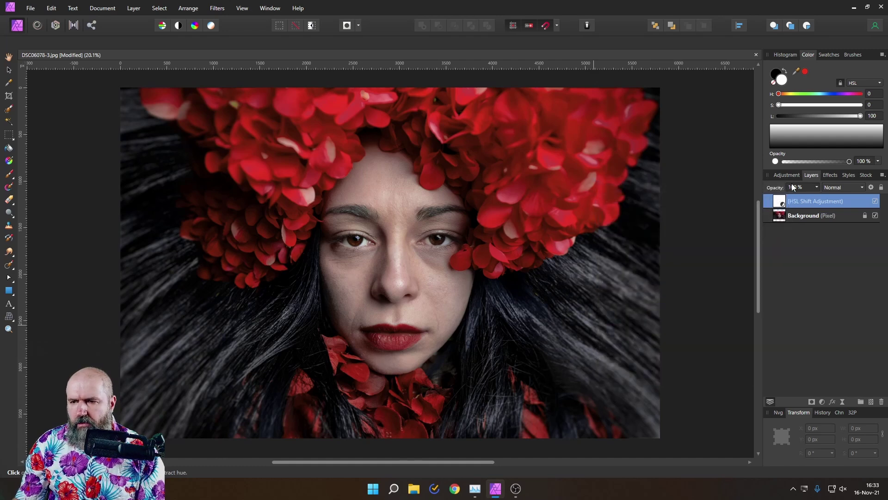
Step: Add a Split Toning adjustment with blue shadows at 230.2° hue and 11% saturation
left_click(823, 402)
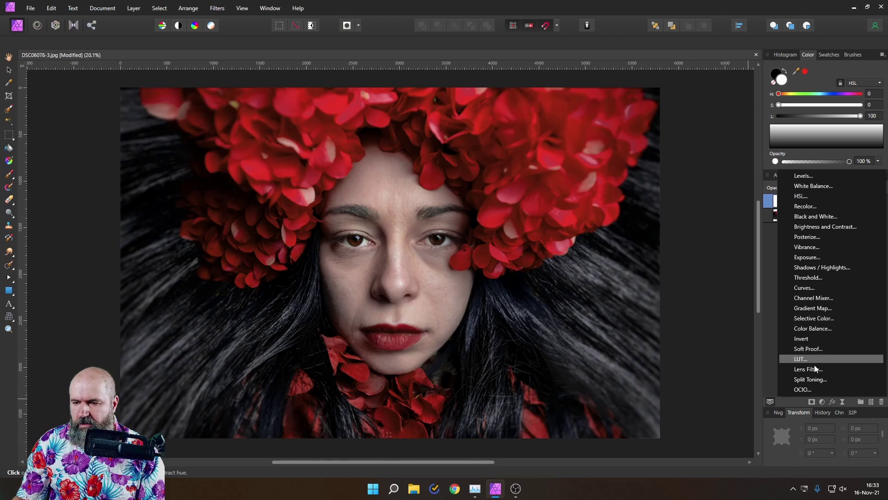
left_click(810, 379)
left_click_drag(667, 247, 657, 237)
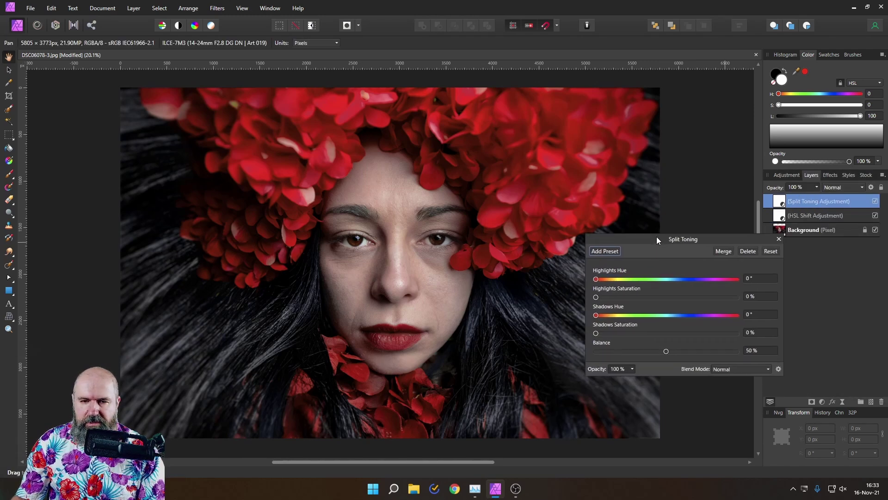
left_click(688, 315)
left_click_drag(596, 333, 632, 333)
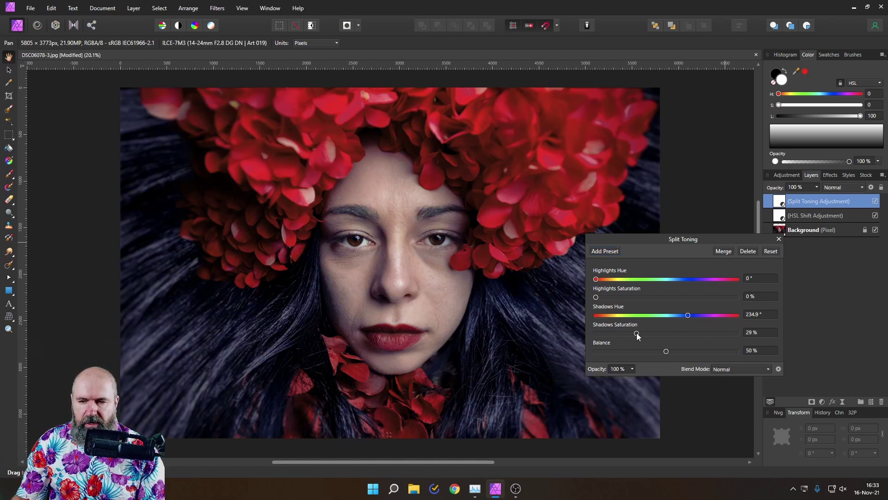
left_click_drag(609, 334, 620, 334)
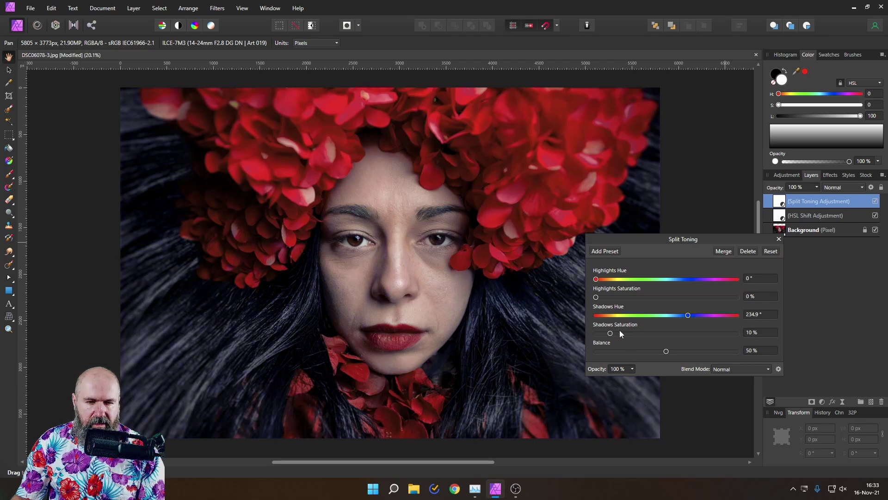
mouse_move(688, 316)
left_mouse_down()
mouse_move(673, 316)
mouse_move(687, 317)
left_mouse_up()
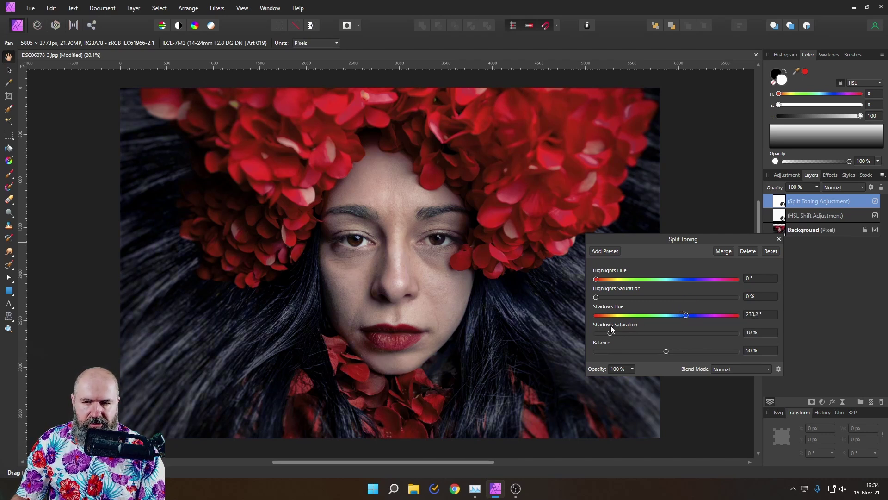
left_click_drag(610, 326, 614, 323)
Step: Tint the highlights orange at 29.5° hue and 16% saturation
left_click_drag(621, 239, 656, 259)
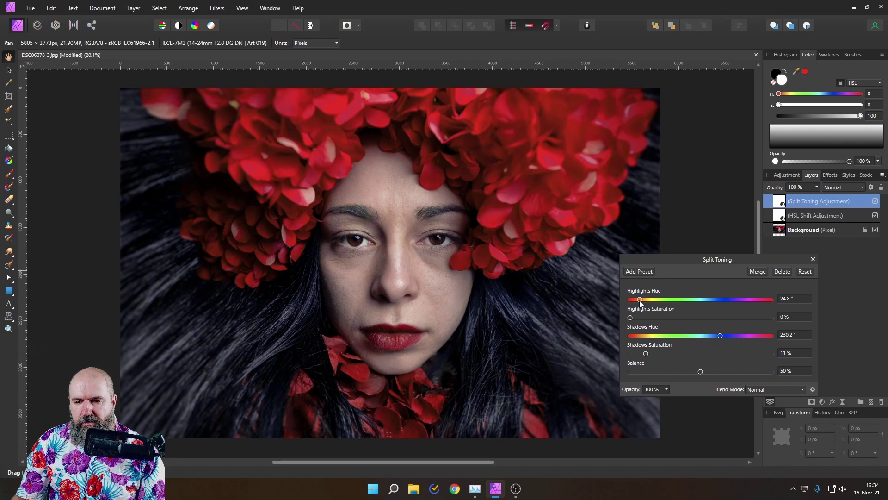
left_click_drag(642, 300, 649, 320)
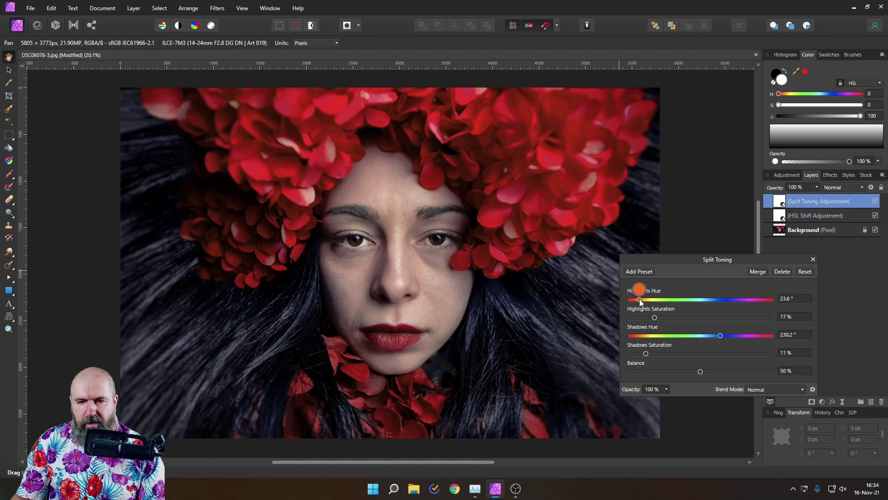
left_click_drag(656, 317, 653, 319)
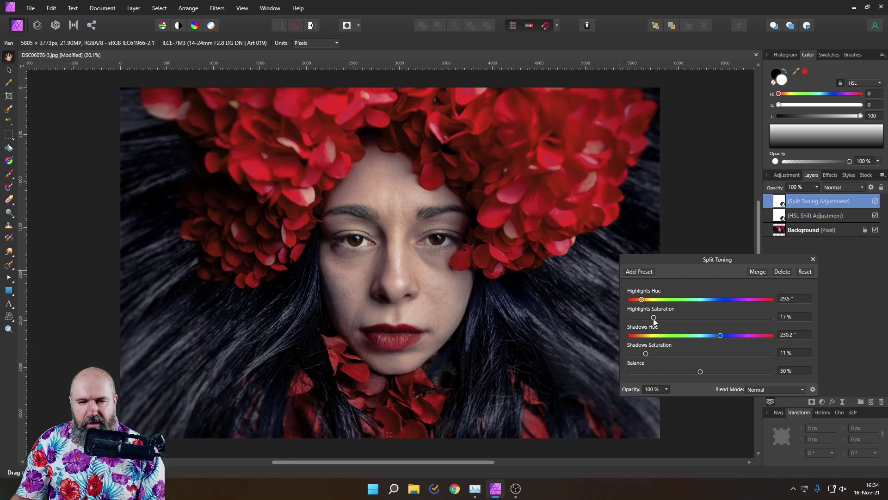
left_click_drag(640, 261, 690, 279)
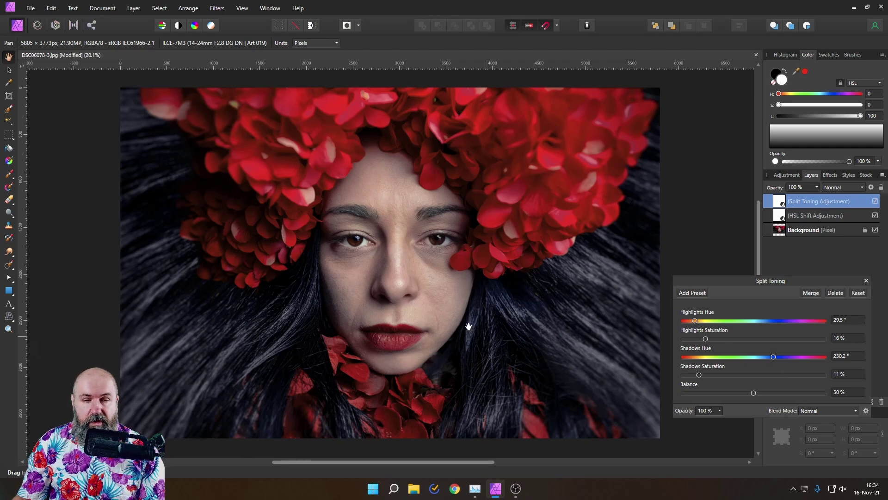
Step: Reopen the HSL Shift adjustment and give the reds −10.4° hue and −13% saturation
left_click(866, 281)
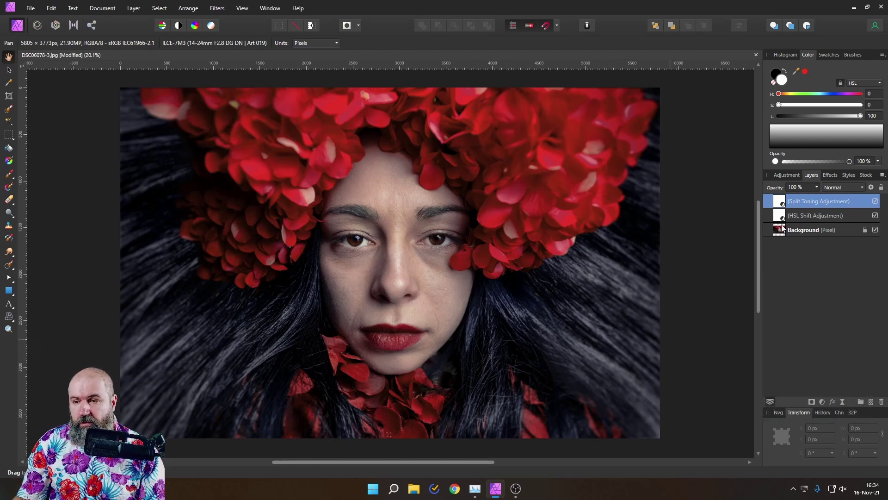
double_click(782, 218)
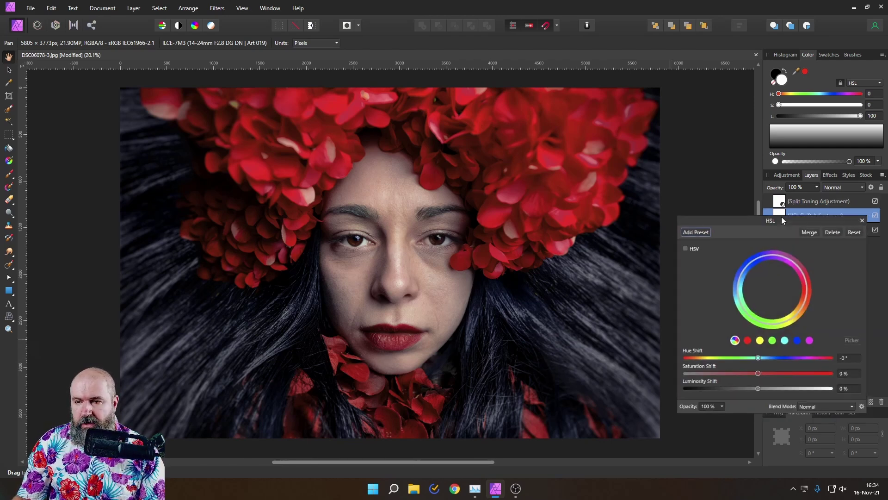
left_click(747, 342)
left_click_drag(757, 377, 754, 371)
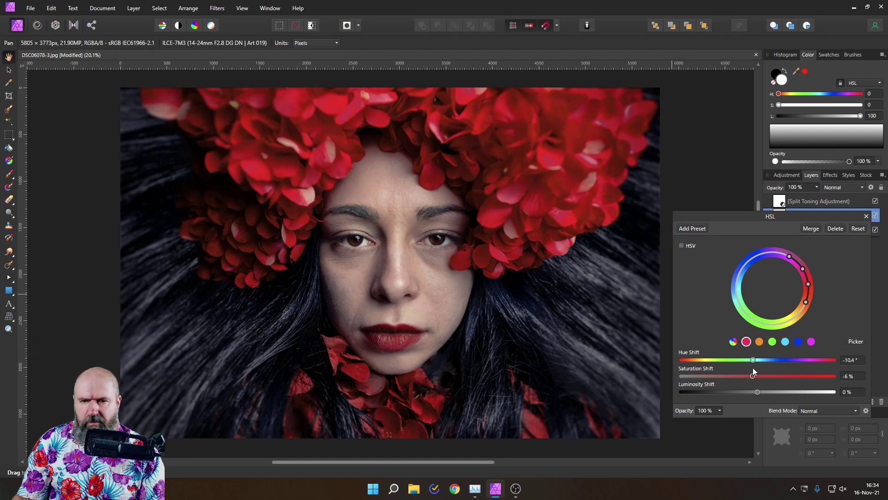
left_click_drag(753, 368, 746, 366)
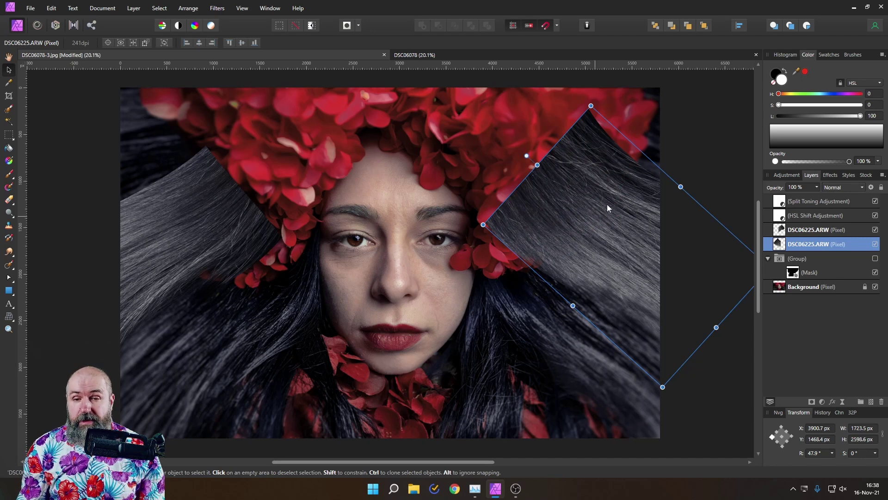
Step: Move both DSC06225.ARW hair layers into the masked group and make it visible
left_click(785, 232)
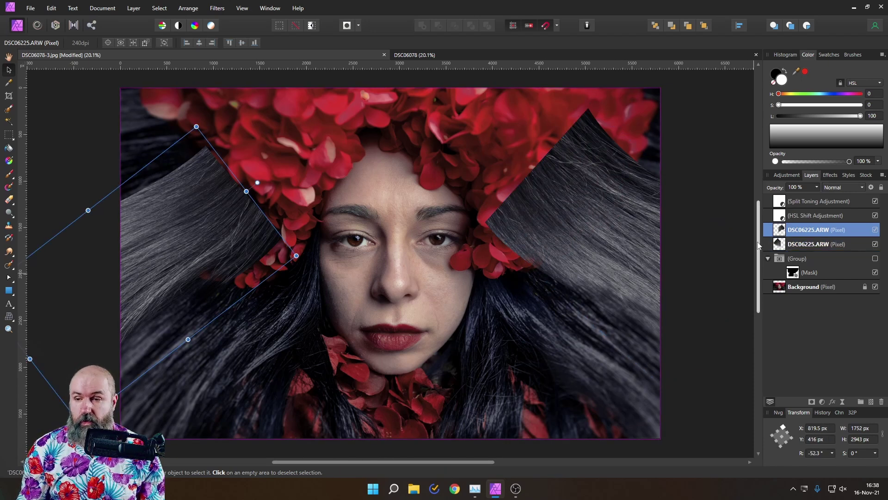
left_click(797, 271)
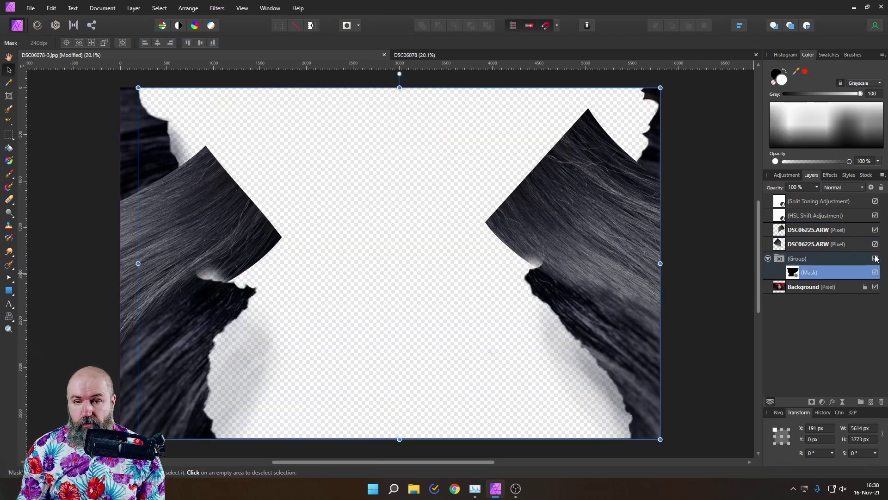
left_click(875, 259)
left_click_drag(786, 245, 781, 275)
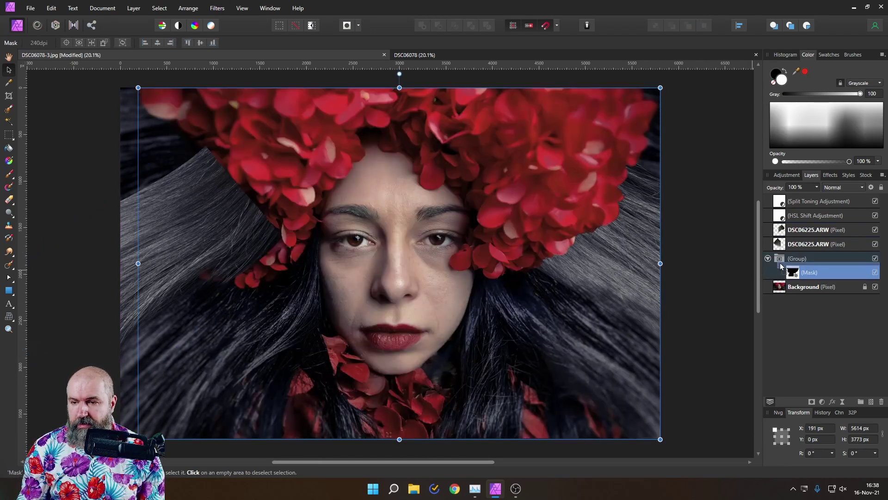
left_click_drag(782, 241, 767, 256)
Step: Clone the left hair piece, rotate it to −68.9°, and place it higher on the left
left_click(796, 258)
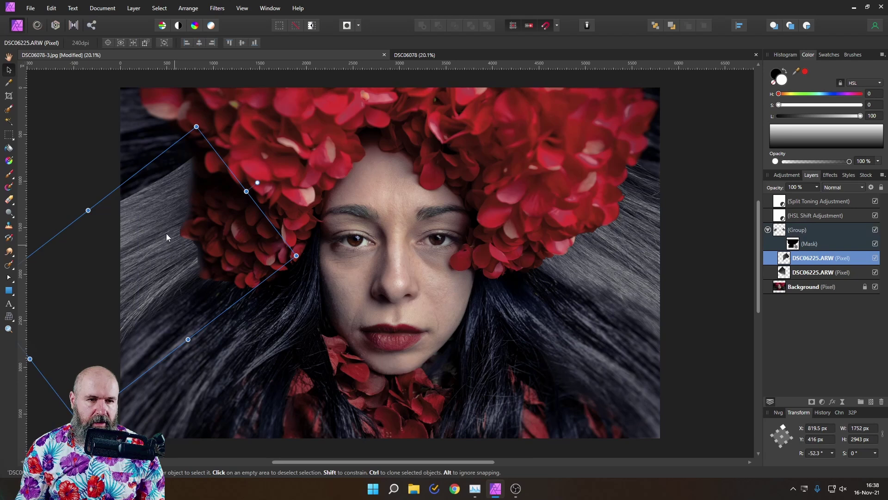
left_click_drag(167, 237, 141, 158)
left_click_drag(224, 96, 257, 137)
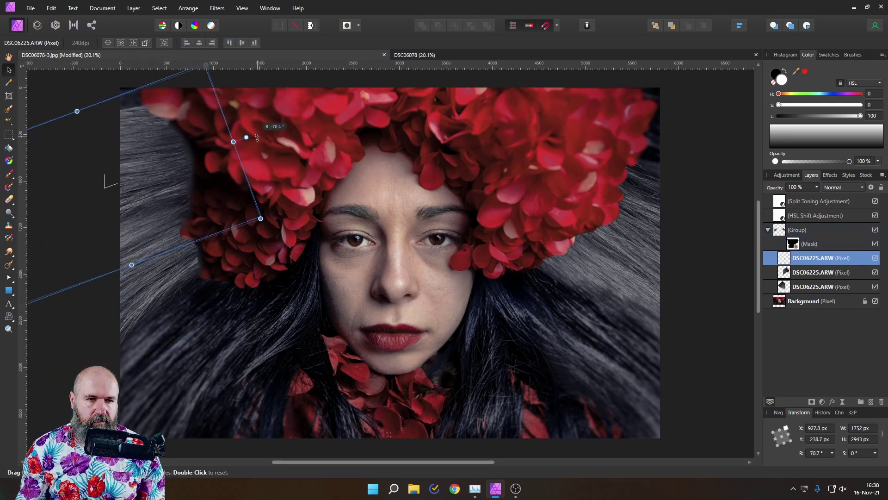
left_click_drag(173, 146, 205, 113)
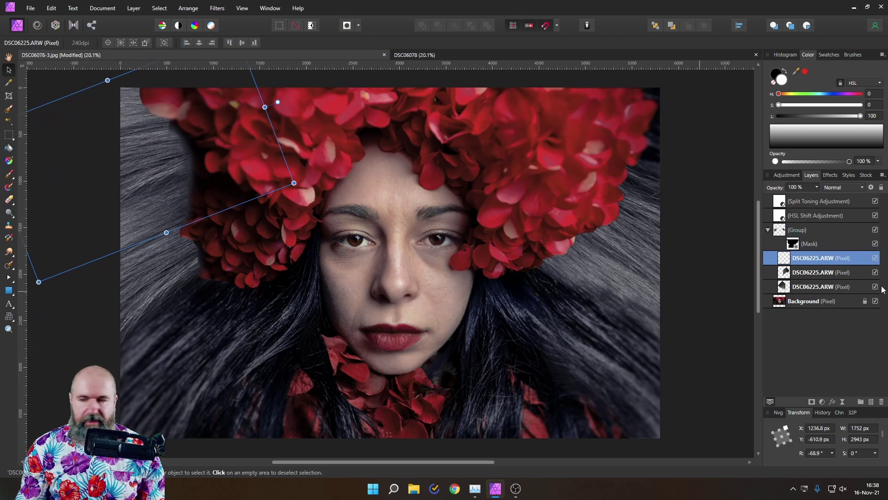
left_click(823, 401)
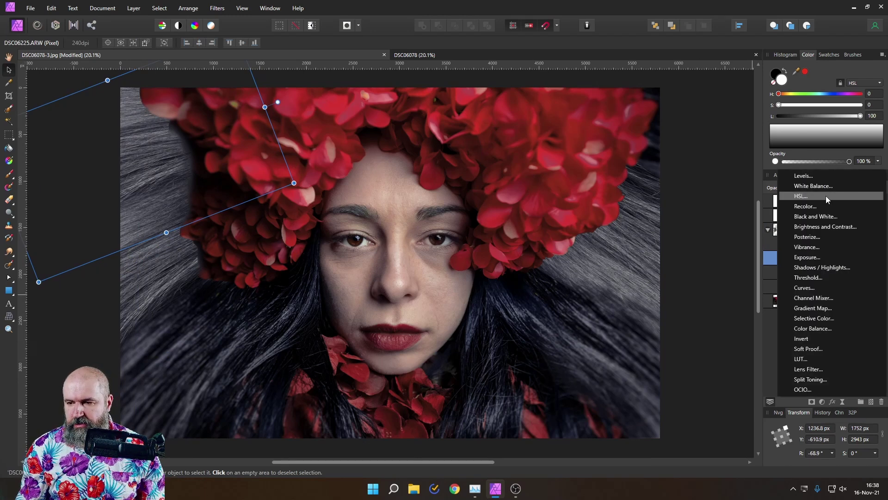
Step: Nest a Curves adjustment in a hair layer, darkening shadows and lifting highlights
left_click(807, 292)
left_click_drag(781, 188, 553, 175)
left_click_drag(790, 259, 790, 291)
left_click_drag(563, 273, 529, 323)
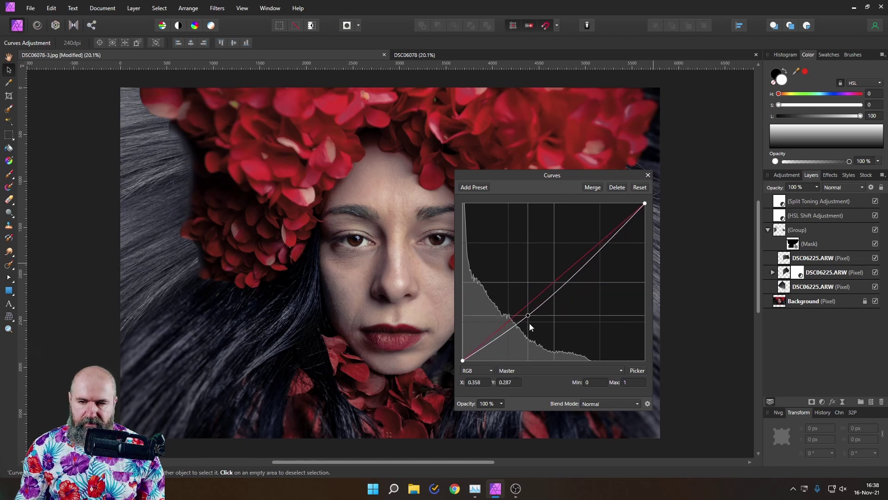
left_click_drag(597, 258, 596, 251)
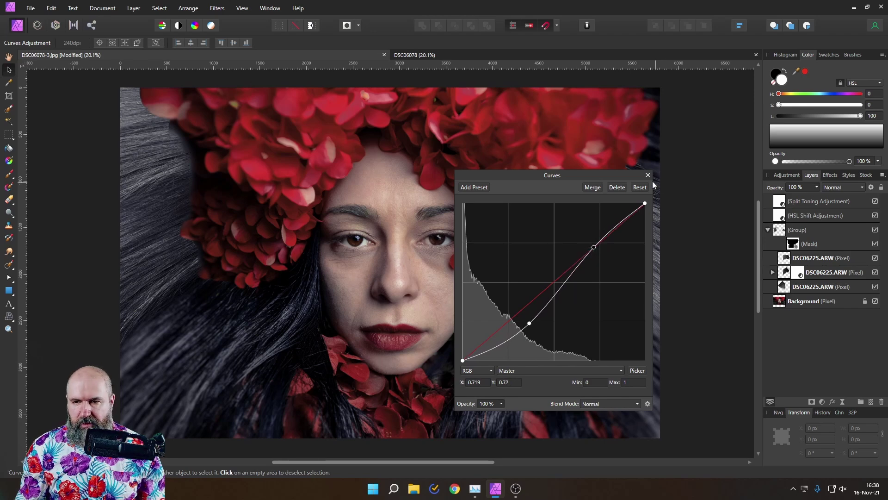
left_click(647, 176)
Step: Give a second hair layer its own nested S-shaped Curves adjustment
left_click(785, 259)
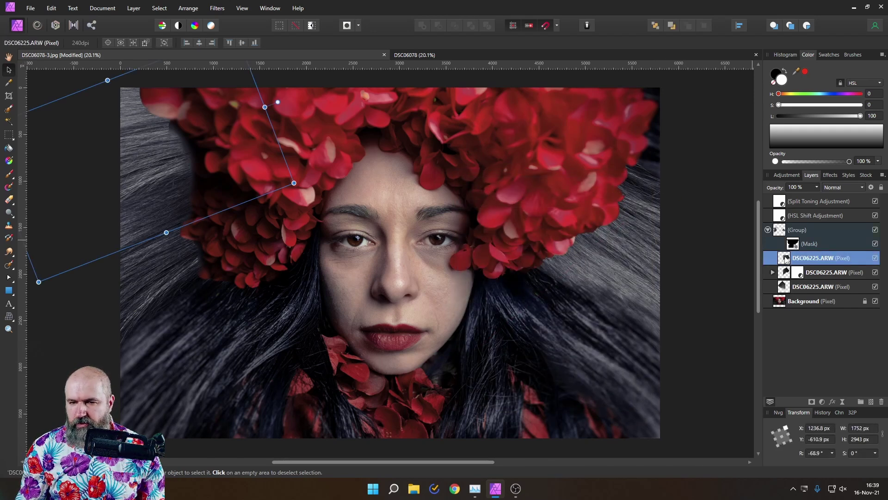
left_click(822, 401)
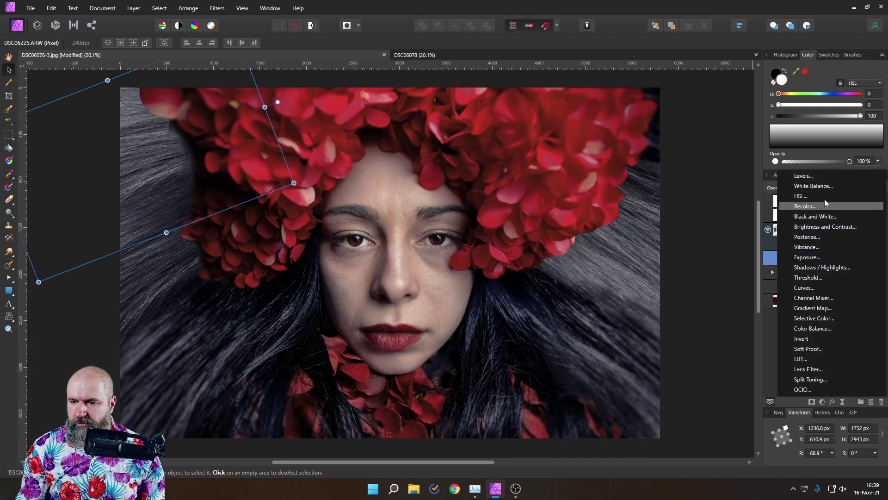
left_click(807, 287)
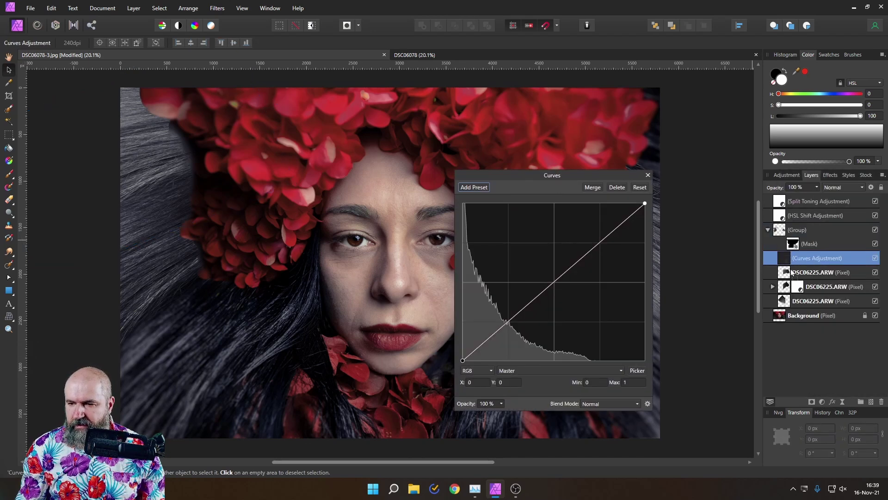
left_click_drag(790, 274, 790, 274)
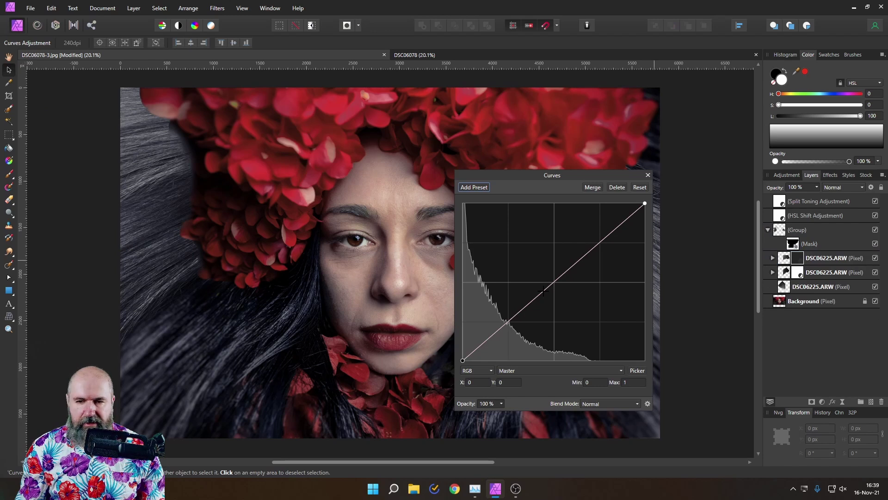
left_click_drag(531, 302, 535, 314)
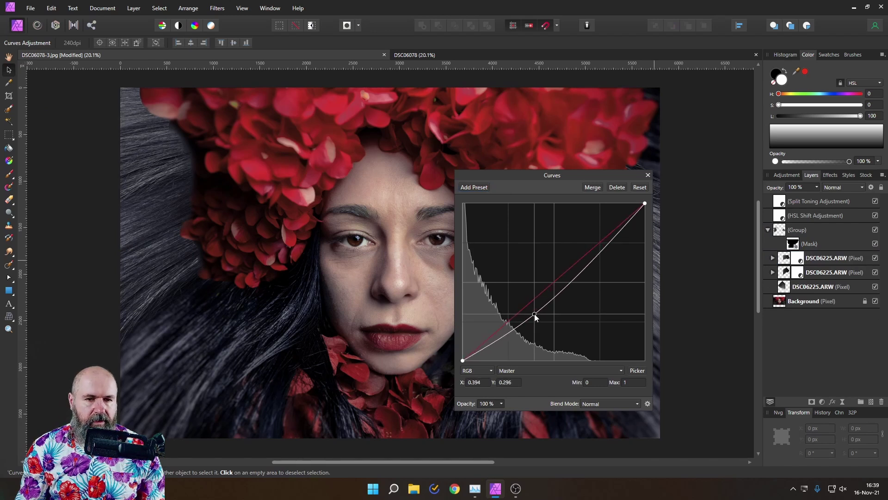
left_click_drag(601, 253, 596, 238)
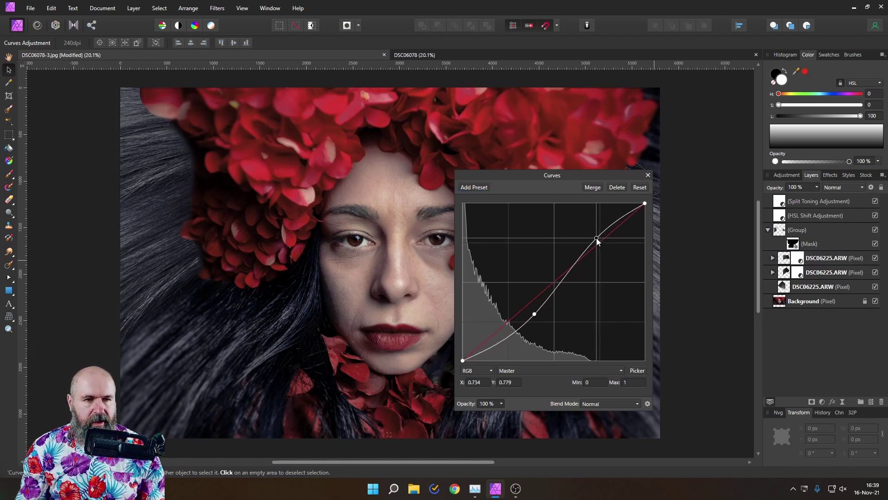
left_click(648, 175)
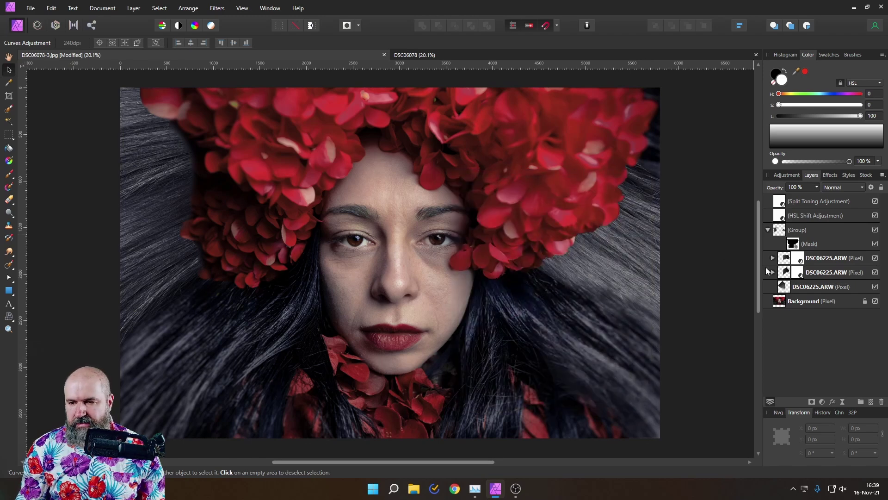
Step: Nest an S-shaped Curves adjustment in the third hair layer
left_click(781, 290)
left_click(822, 401)
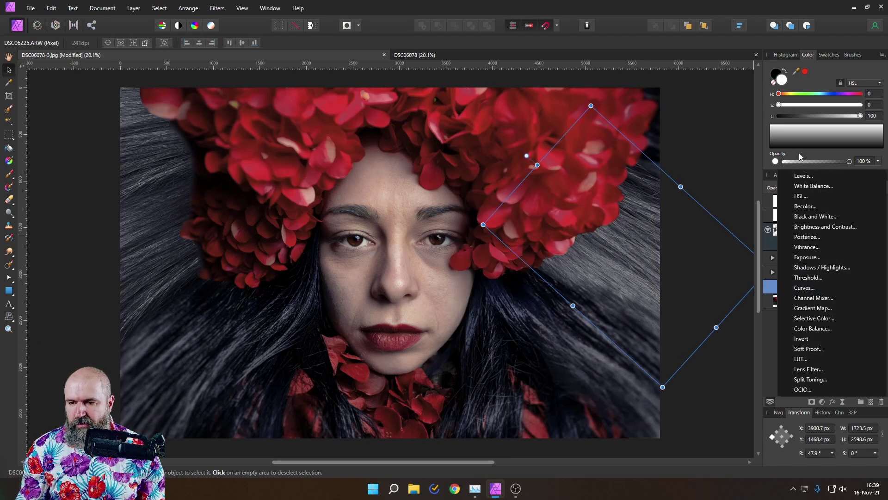
left_click(810, 288)
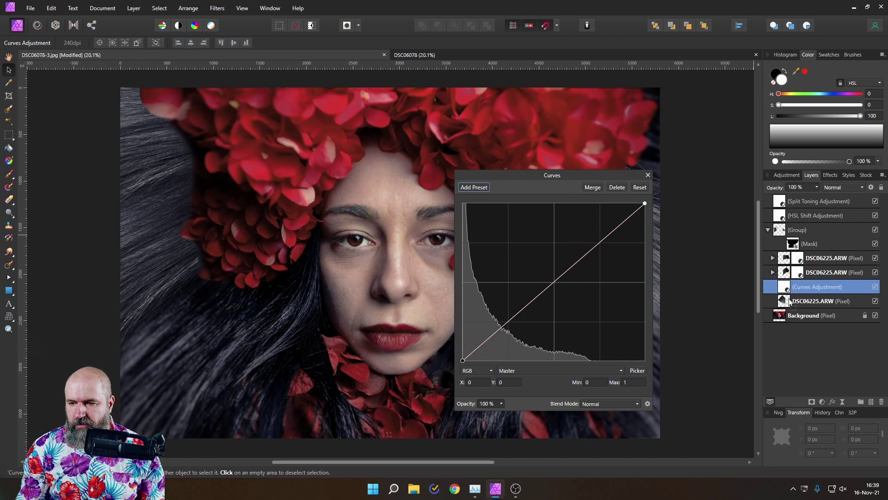
left_click_drag(791, 288, 786, 301)
left_click(525, 311)
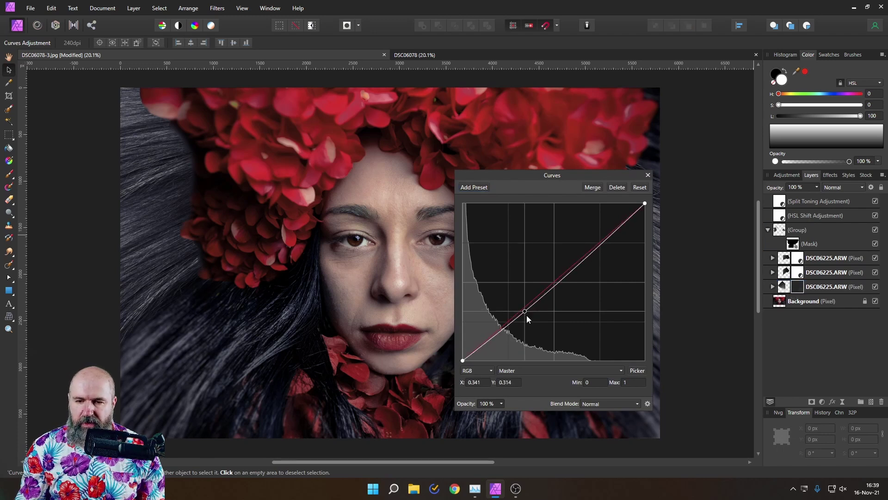
left_click_drag(527, 316, 528, 318)
left_click_drag(599, 258, 596, 246)
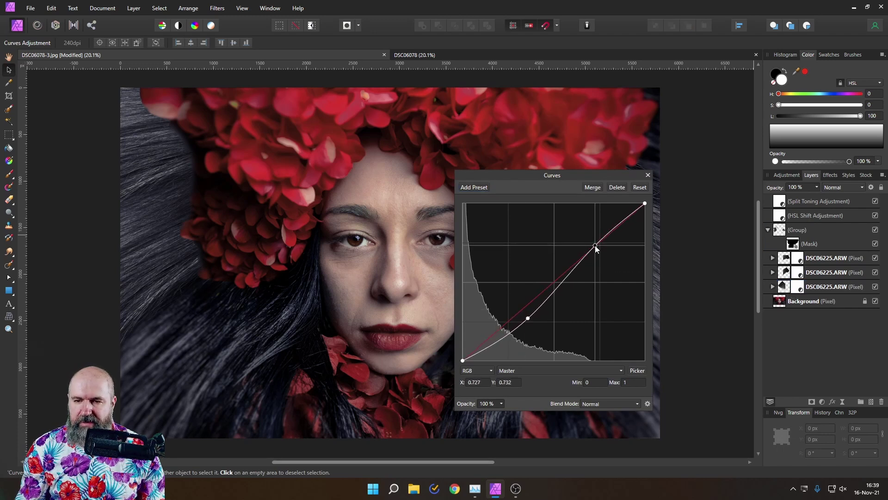
left_click(648, 174)
Step: Move the right hair piece up and right and rotate it to about 62°
left_click(791, 286)
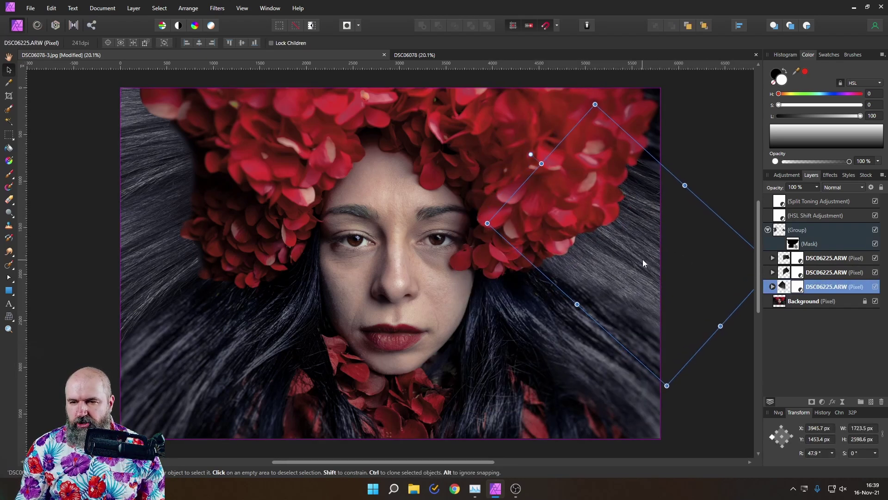
mouse_move(642, 259)
left_mouse_down()
mouse_move(631, 265)
mouse_move(670, 157)
mouse_move(662, 168)
left_mouse_up()
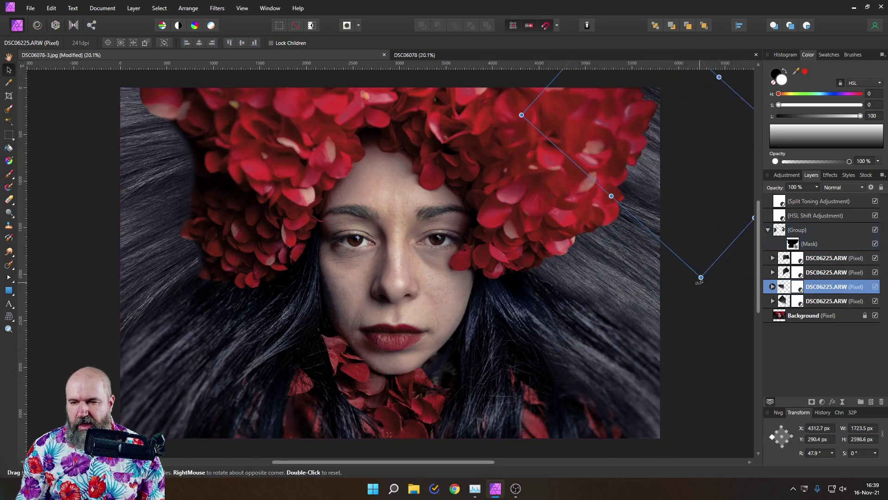
left_click_drag(700, 284, 734, 269)
left_click_drag(680, 209, 693, 215)
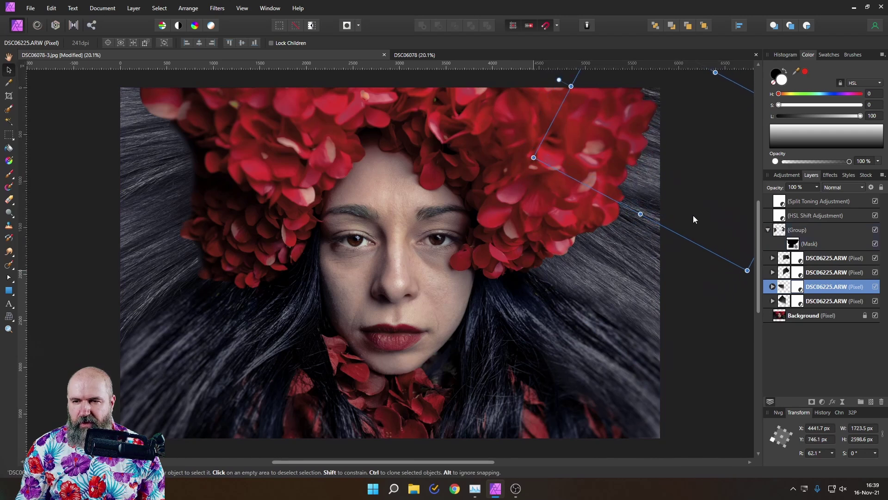
Step: Reopen that hair layer's curves and pull both points down to darken it further
left_click(797, 288)
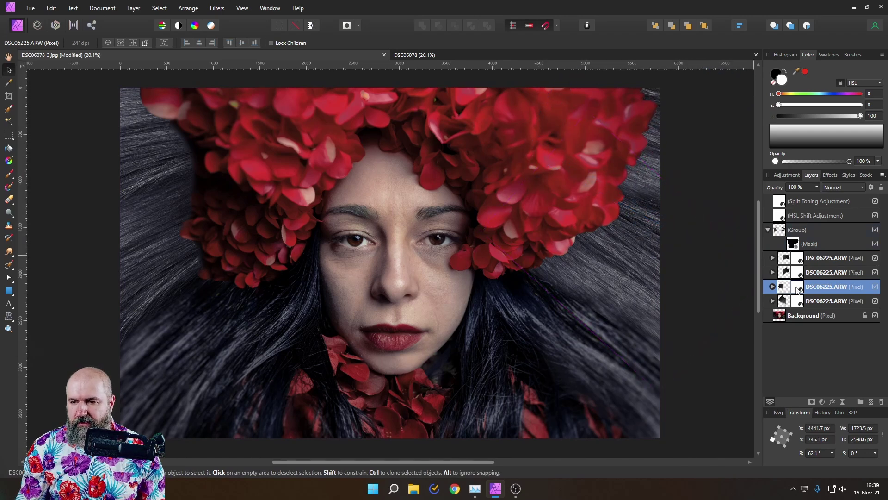
double_click(797, 301)
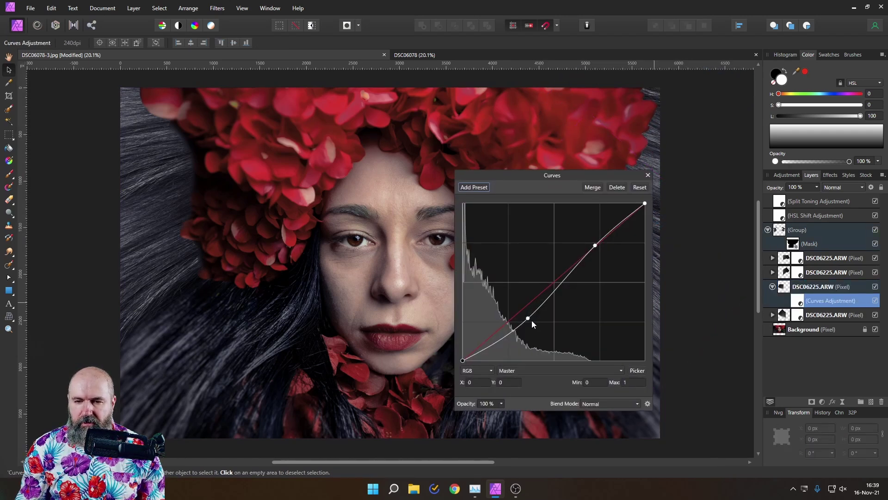
left_click_drag(529, 318, 530, 330)
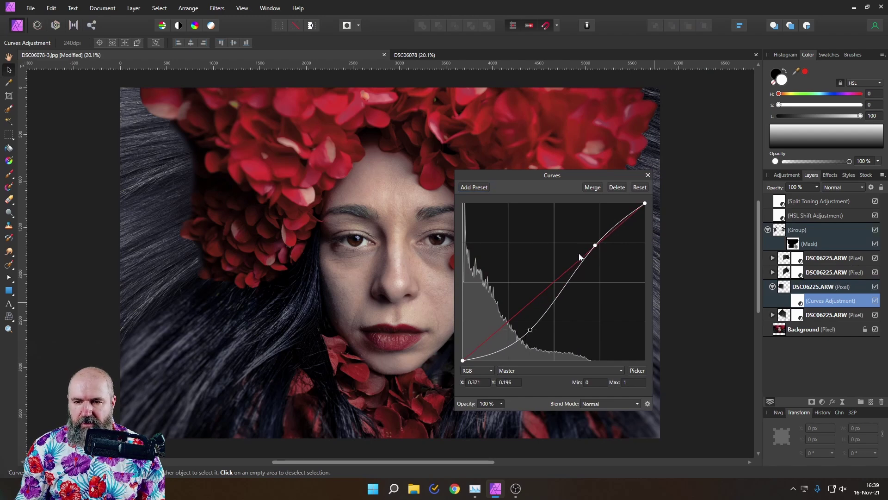
left_click_drag(595, 245, 602, 263)
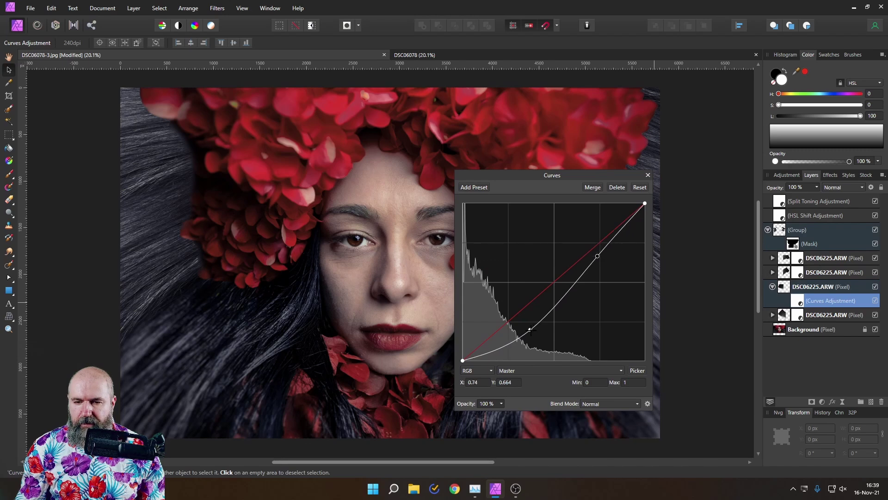
left_click_drag(530, 330, 533, 337)
left_click(648, 176)
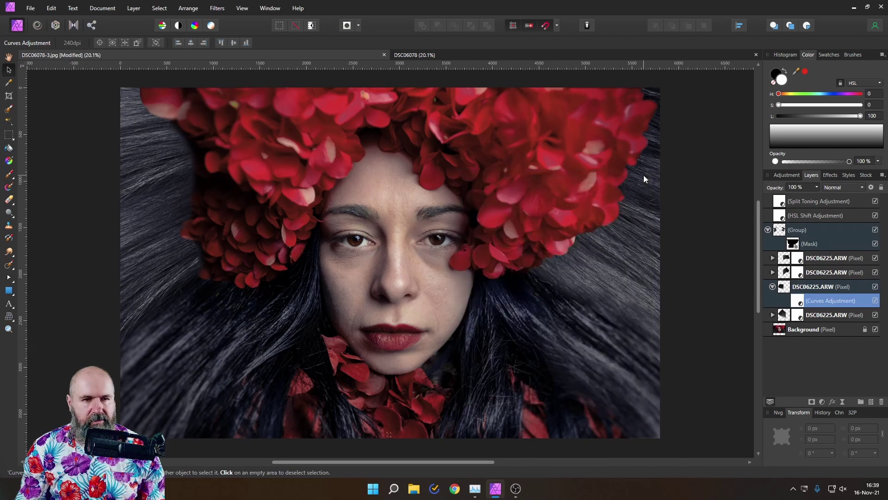
Step: Nest curves in the top hair layer and drag both curve points down to darken it
mouse_move(789, 275)
left_mouse_down()
mouse_move(797, 262)
mouse_move(782, 261)
mouse_move(786, 268)
left_mouse_up()
double_click(798, 273)
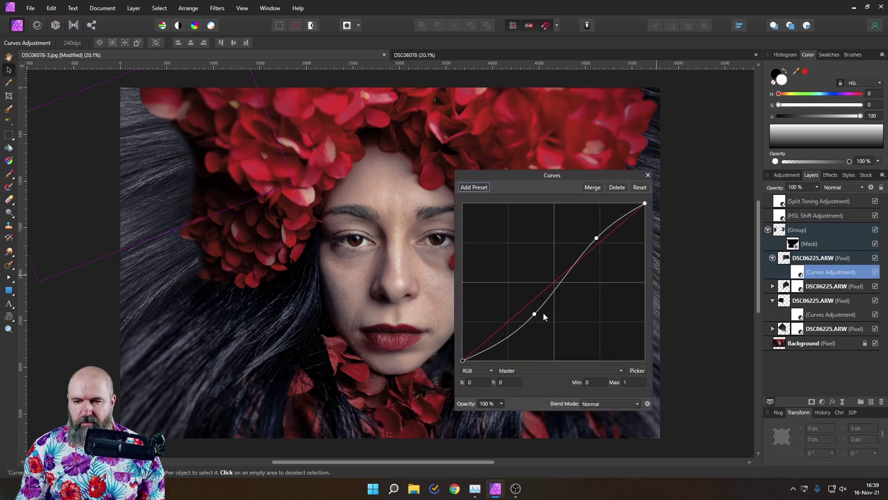
left_click_drag(543, 313, 536, 330)
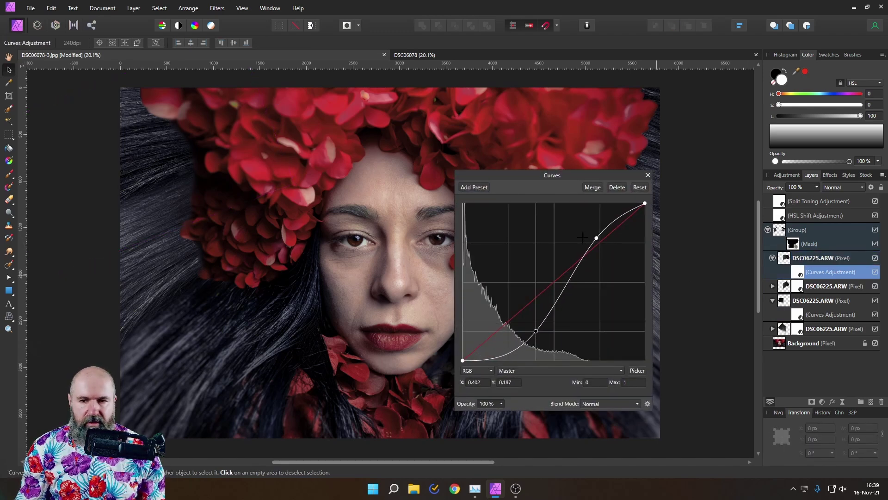
left_click_drag(596, 238, 612, 265)
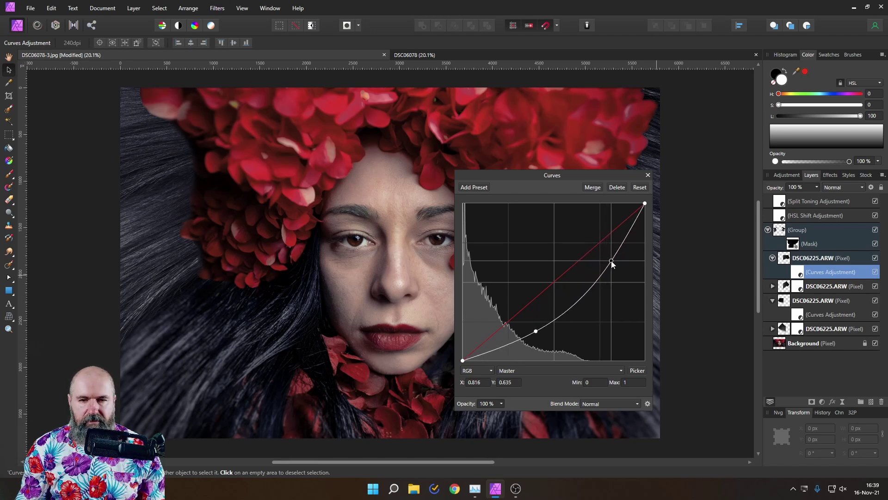
left_click(648, 175)
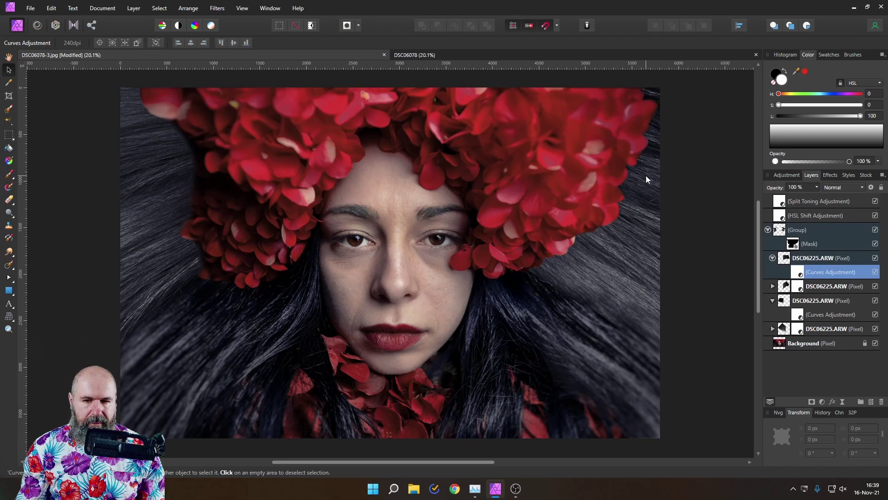
left_click(787, 286)
Step: Nudge a hair layer on the canvas and select the lowest hair layer
mouse_move(182, 265)
left_mouse_down()
mouse_move(189, 282)
mouse_move(173, 251)
mouse_move(179, 261)
left_mouse_up()
left_click(787, 258)
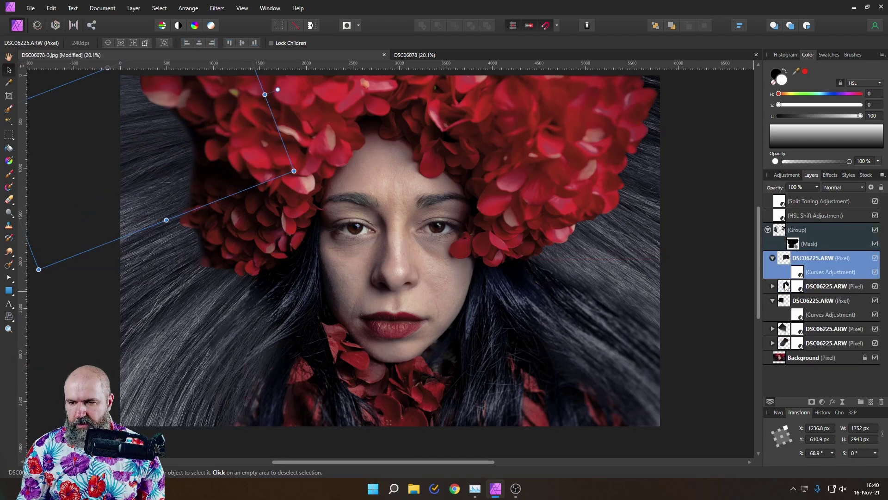
left_click(788, 285)
left_click(789, 302)
left_click(786, 329)
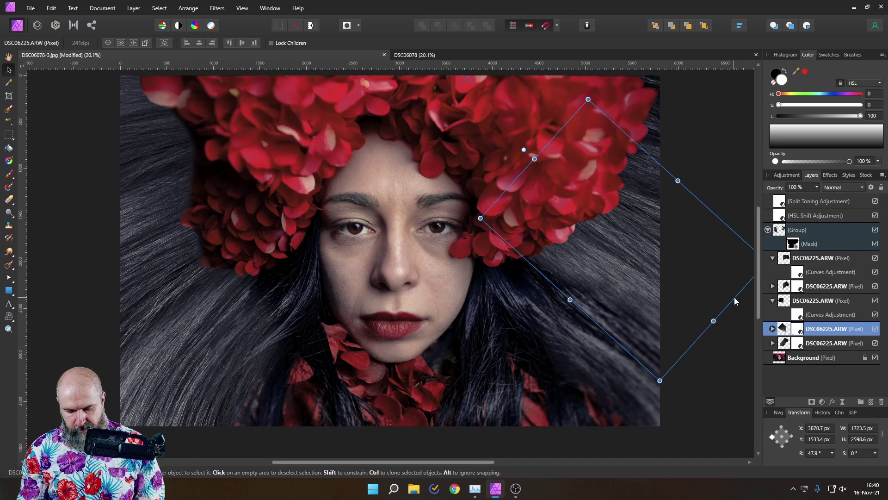
Step: Clone the hair piece beside the face, rotated 38.3° and enlarged to 2063.5 × 3111.3 px
mouse_move(639, 286)
left_mouse_down()
mouse_move(595, 336)
mouse_move(577, 376)
left_mouse_up()
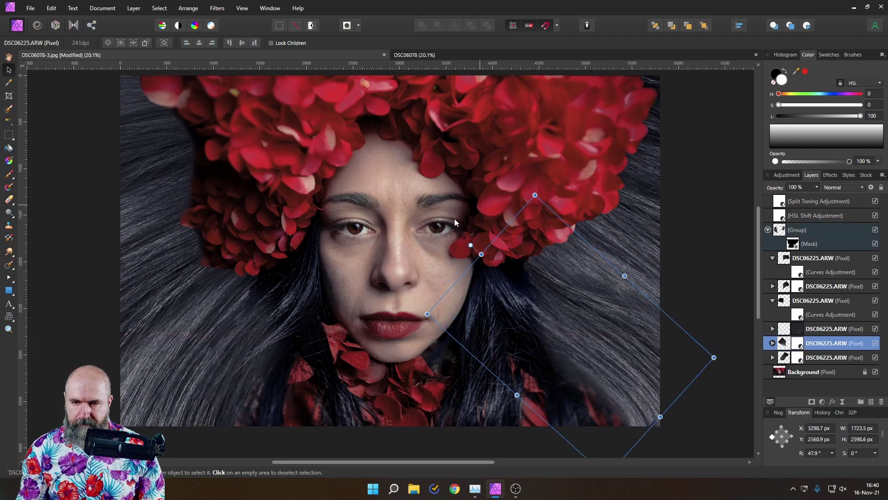
left_click_drag(471, 245, 476, 212)
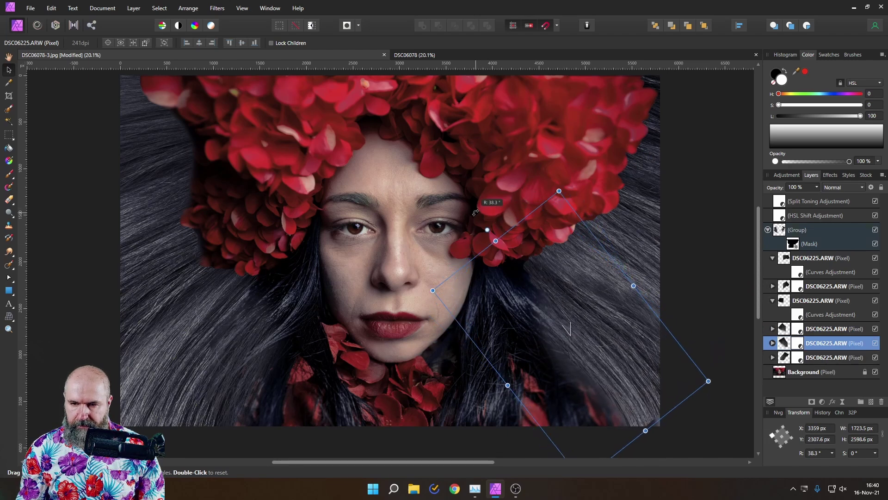
mouse_move(592, 274)
left_mouse_down()
mouse_move(612, 318)
mouse_move(601, 287)
left_mouse_up()
left_click_drag(563, 210, 568, 146)
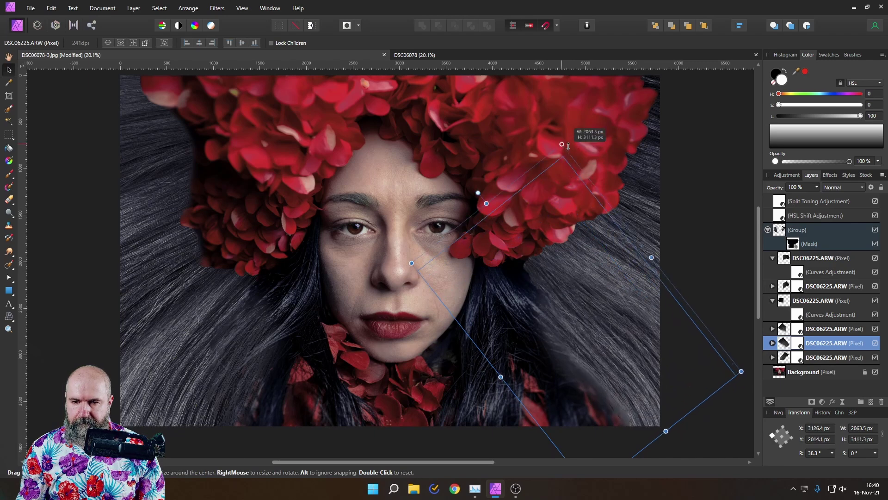
left_click_drag(598, 271, 593, 281)
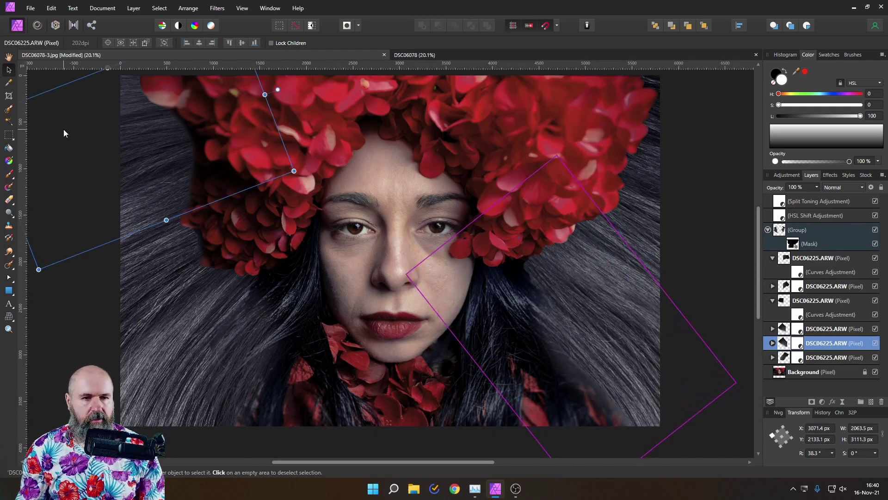
left_click(536, 271)
left_click(452, 449)
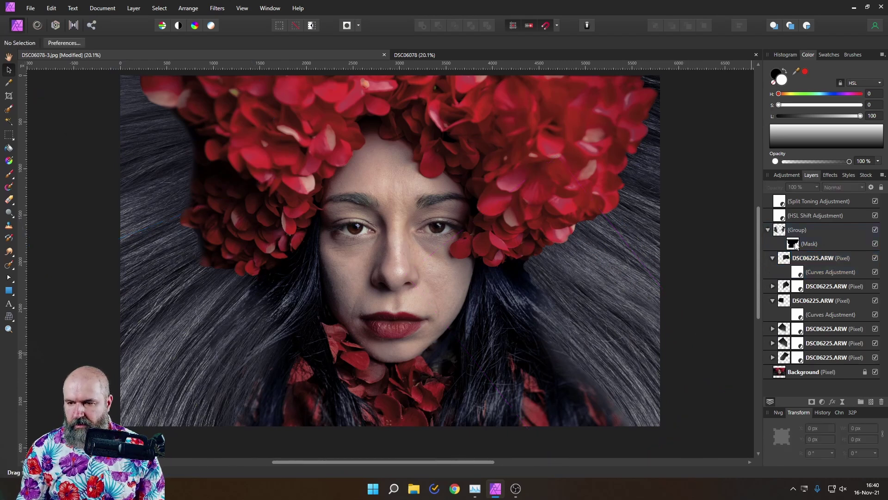
Step: Duplicate the Split Toning adjustment with Ctrl+J and move the copy into the hair group
left_click(782, 218)
left_click(782, 205)
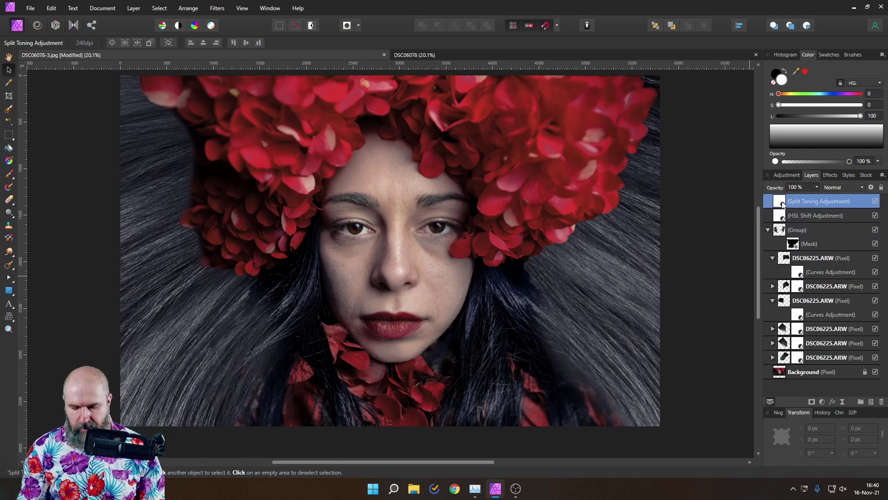
key("ctrl+j")
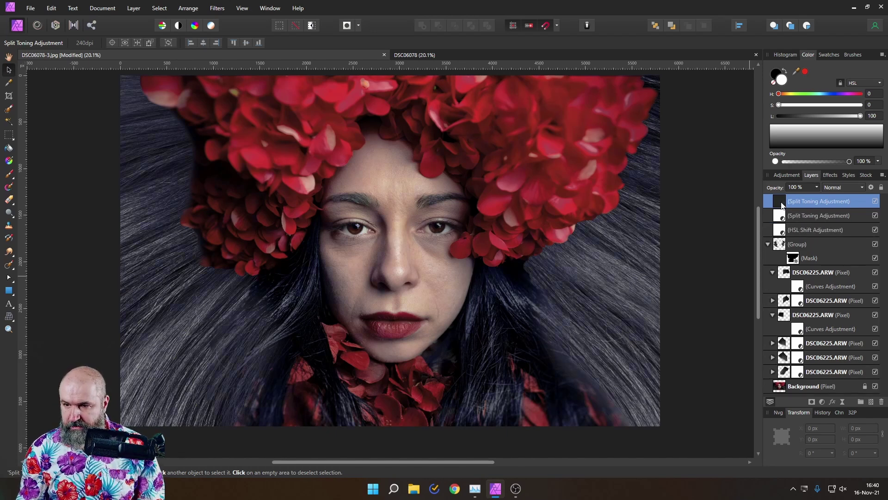
left_click_drag(785, 269, 783, 266)
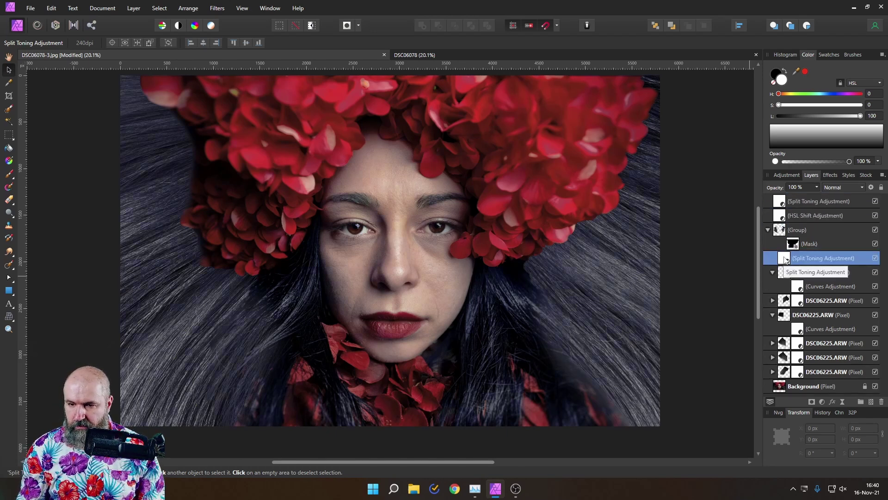
Step: Lower the copy's shadow saturation to 14% with balance at 55%
double_click(781, 257)
left_click_drag(570, 277, 795, 117)
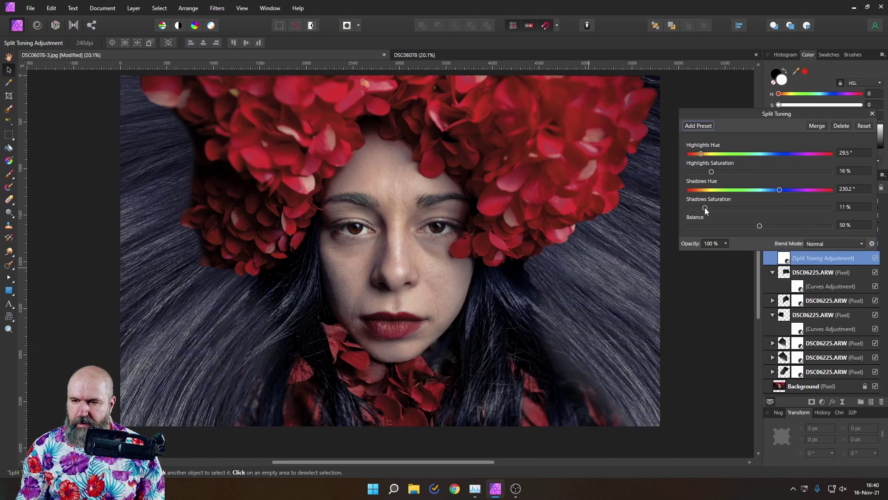
left_click_drag(729, 209, 712, 211)
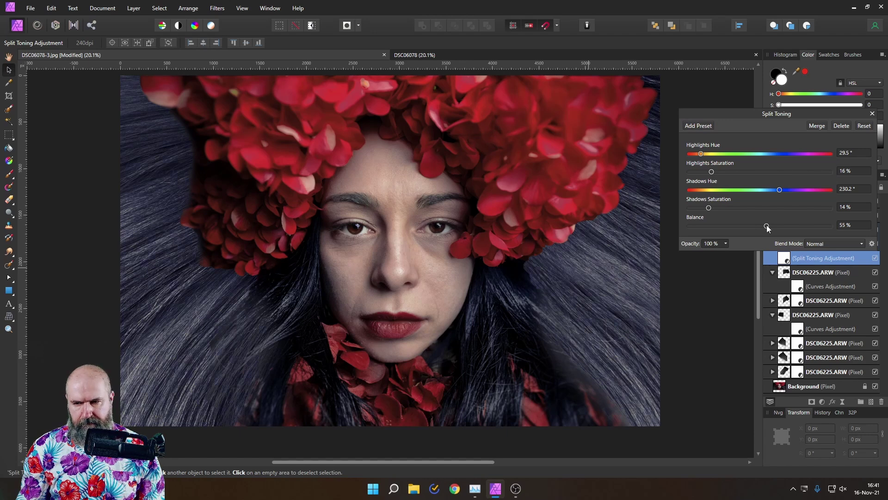
left_click(872, 114)
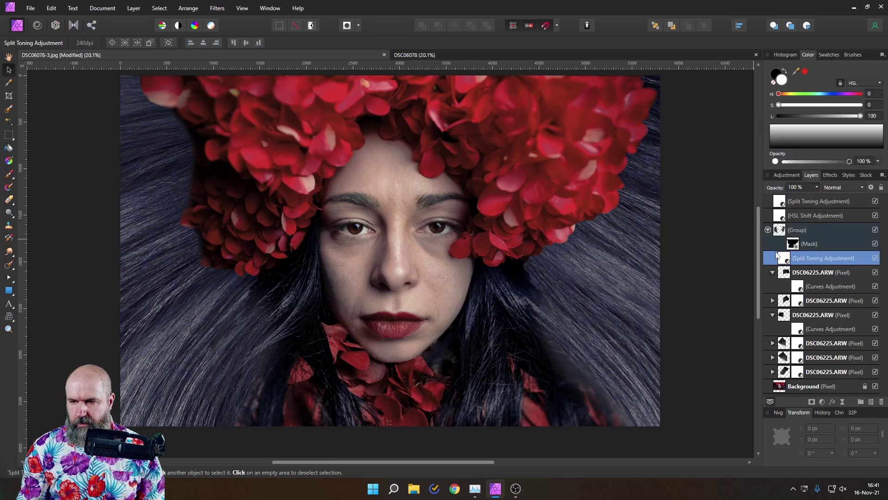
left_click(783, 278)
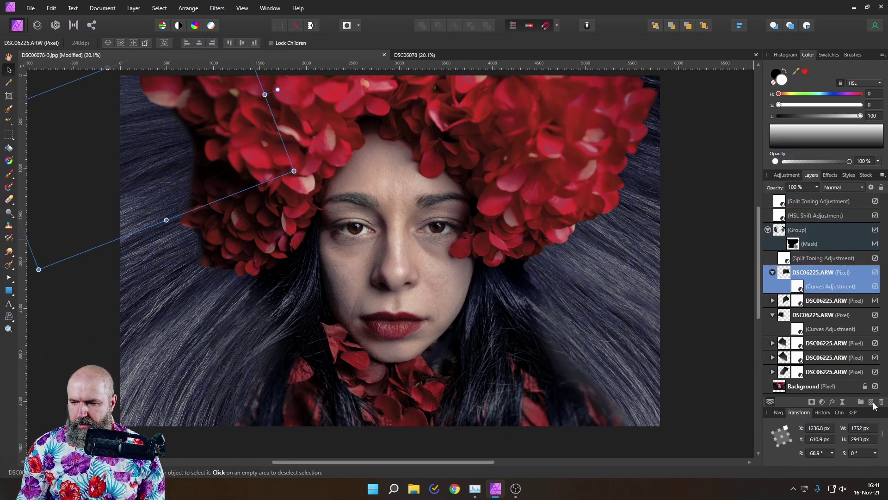
Step: Add an empty pixel layer and pick the Paint Brush at 933 px, 14% opacity, 0% hardness
left_click(873, 402)
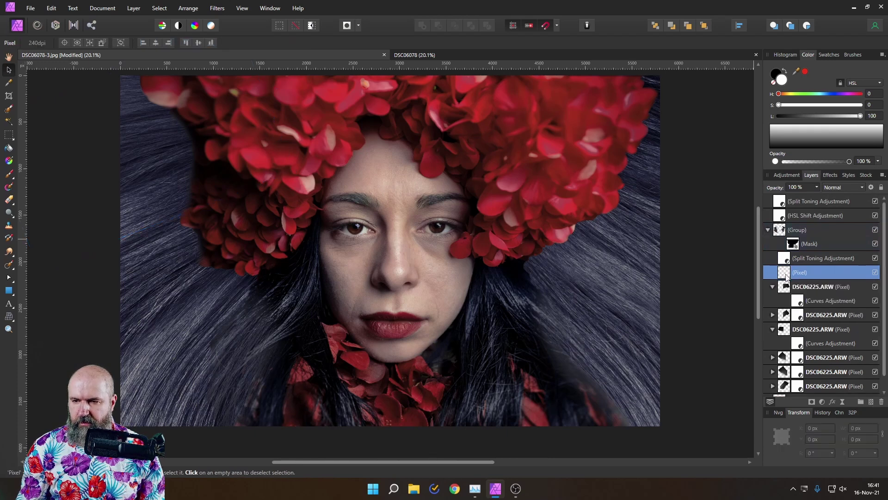
left_click(8, 175)
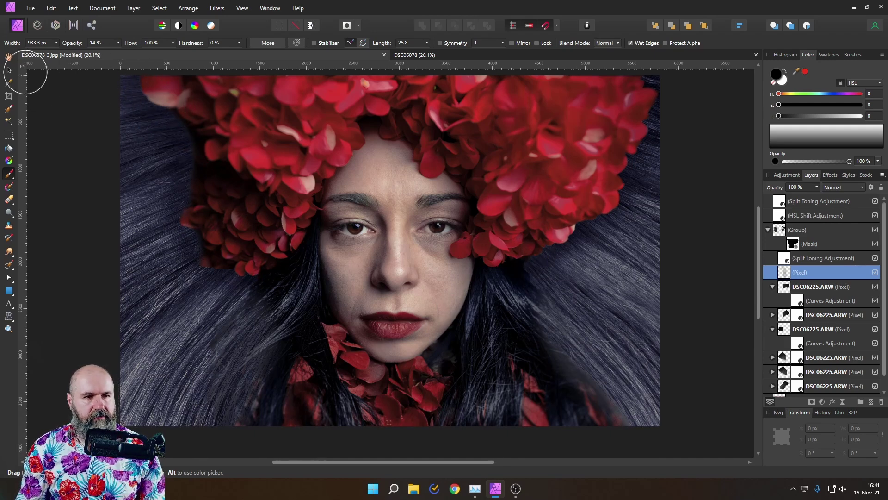
Step: Add a top-level Live Vignette with exposure −1.043, hardness 54% and scale 130%
left_click(8, 71)
left_click(843, 401)
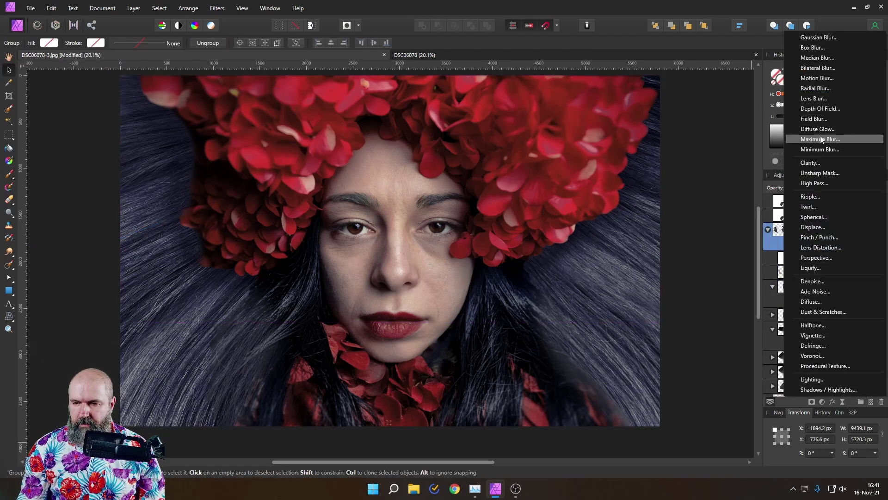
left_click(817, 335)
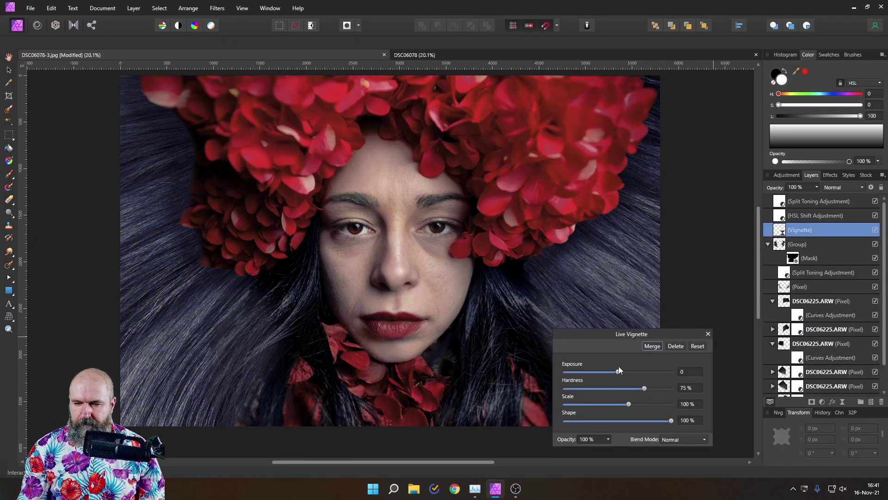
left_click_drag(781, 239, 783, 197)
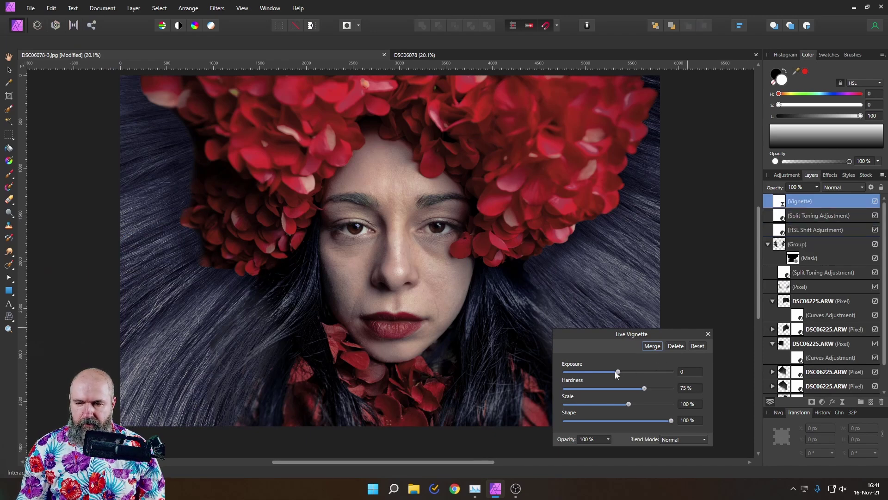
left_click_drag(615, 371, 635, 404)
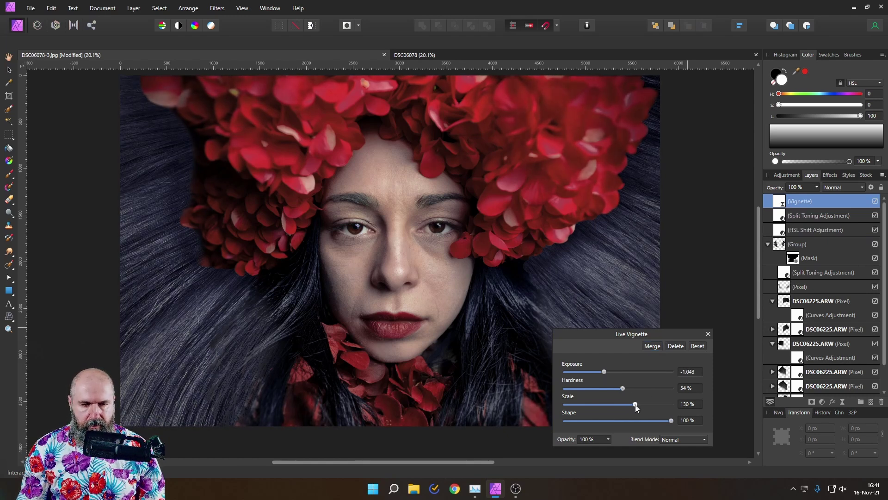